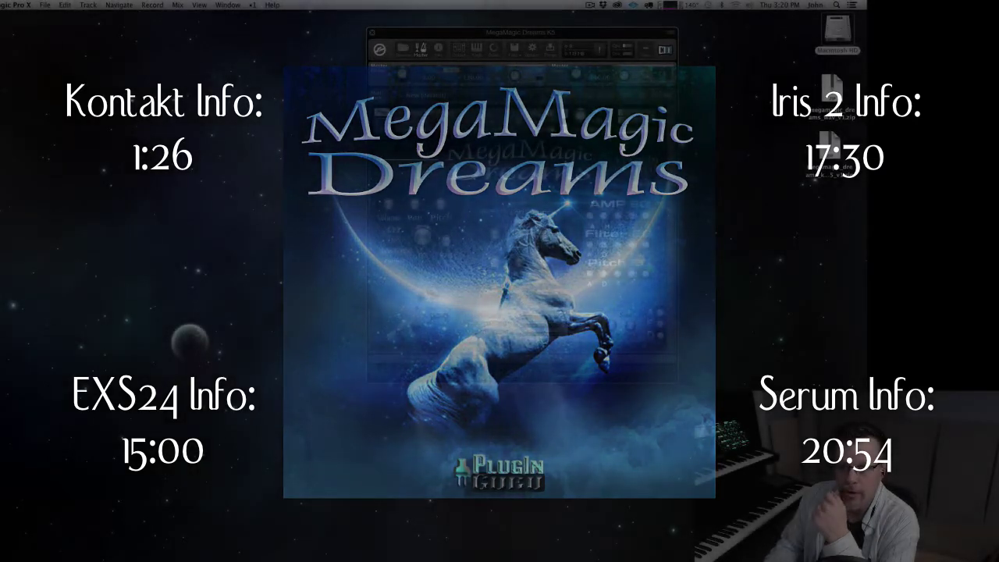
Drag the MegaMagic Dreams K5 Kontakt window by its title bar toward the screen's left side.
{"action": "left_click_drag", "start_coordinate": [580, 35], "coordinate": [282, 50]}
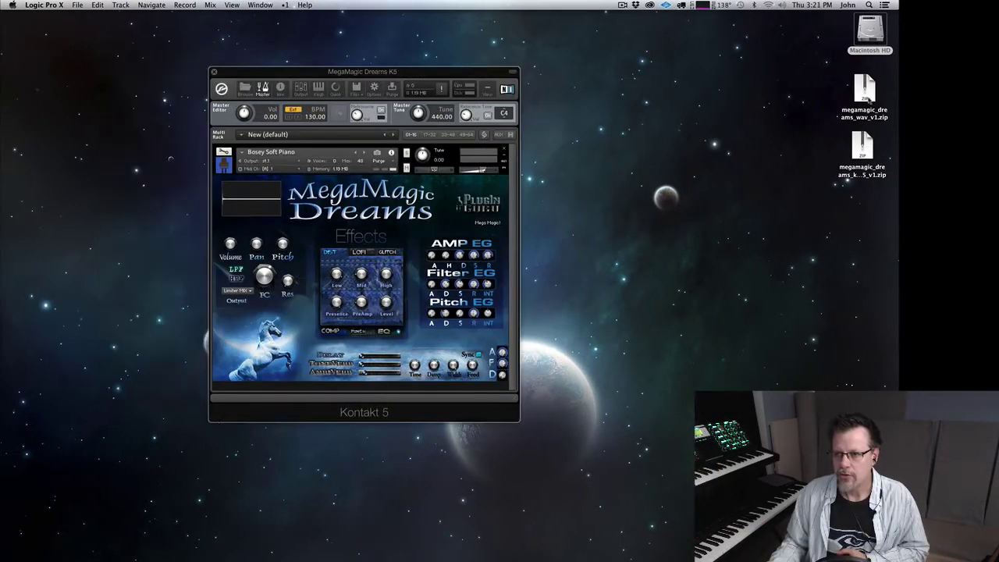
Unzip the MegaMagic Dreams wav and kontakt5 archives, then close the Kontakt instrument window.
{"action": "double_click", "coordinate": [867, 97]}
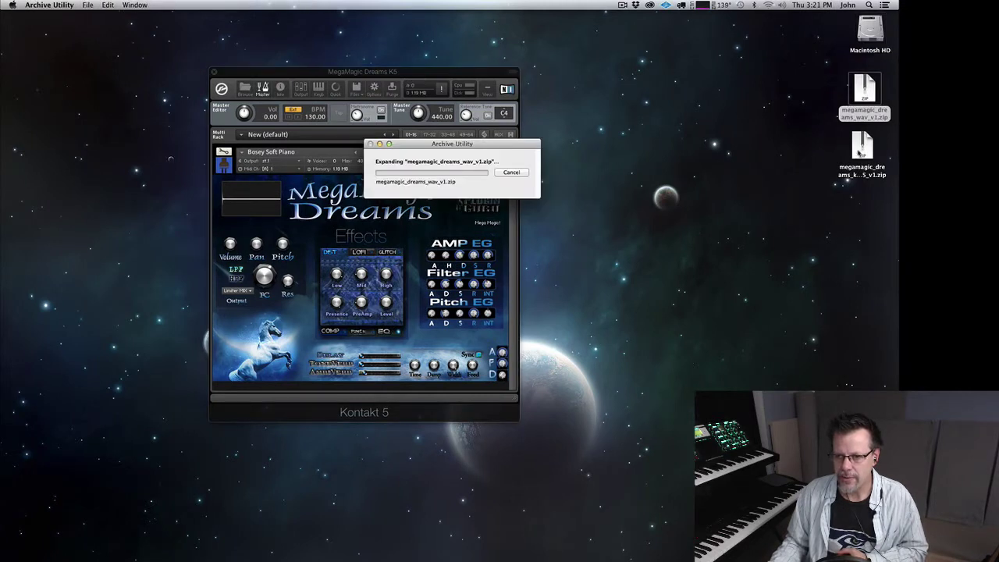
{"action": "double_click", "coordinate": [862, 148]}
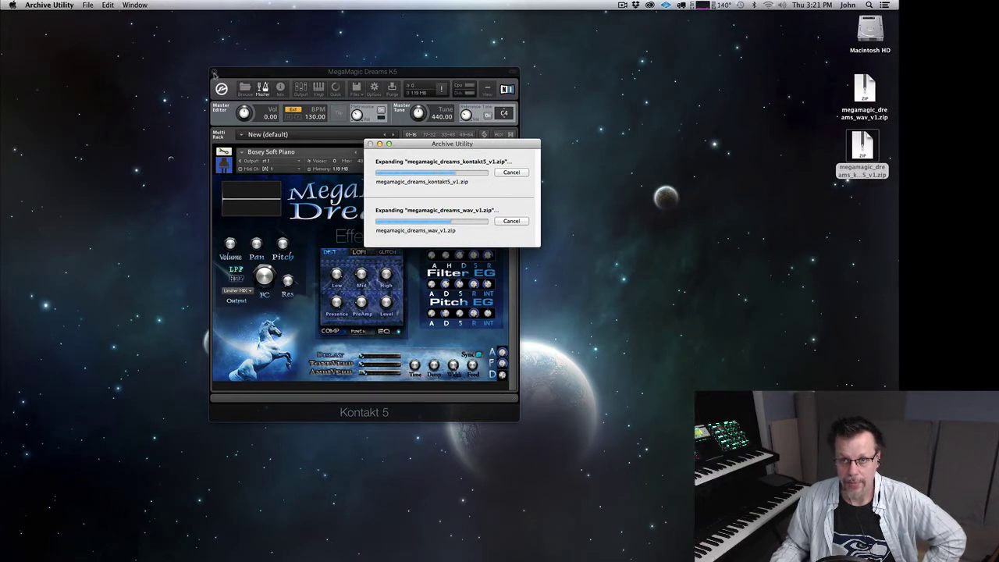
{"action": "left_click", "coordinate": [214, 72]}
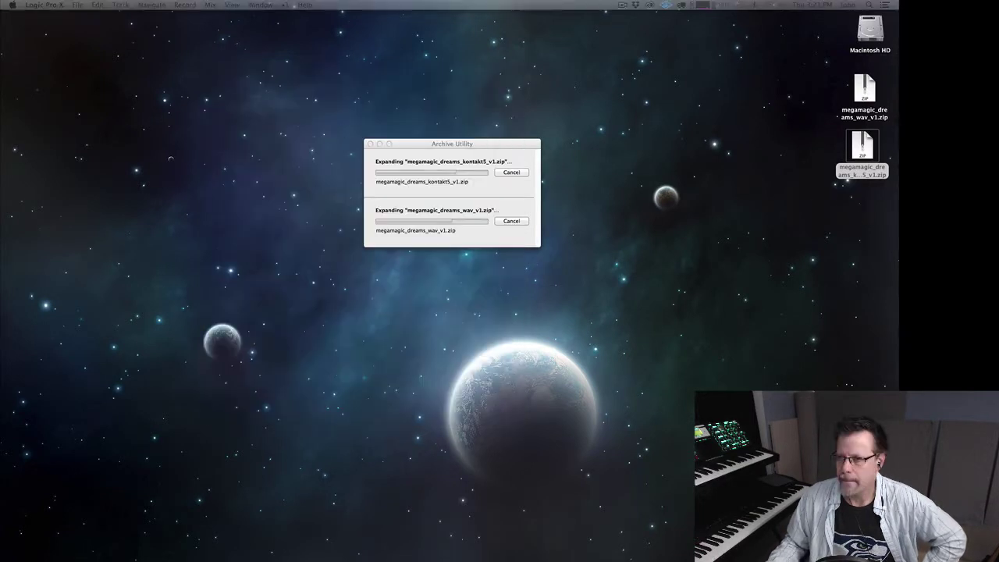
Open Macintosh HD and the PlugInGuru MegaMagic Dreams K5 2 folder in side-by-side Finder windows.
{"action": "left_click", "coordinate": [866, 37]}
{"action": "double_click", "coordinate": [869, 35]}
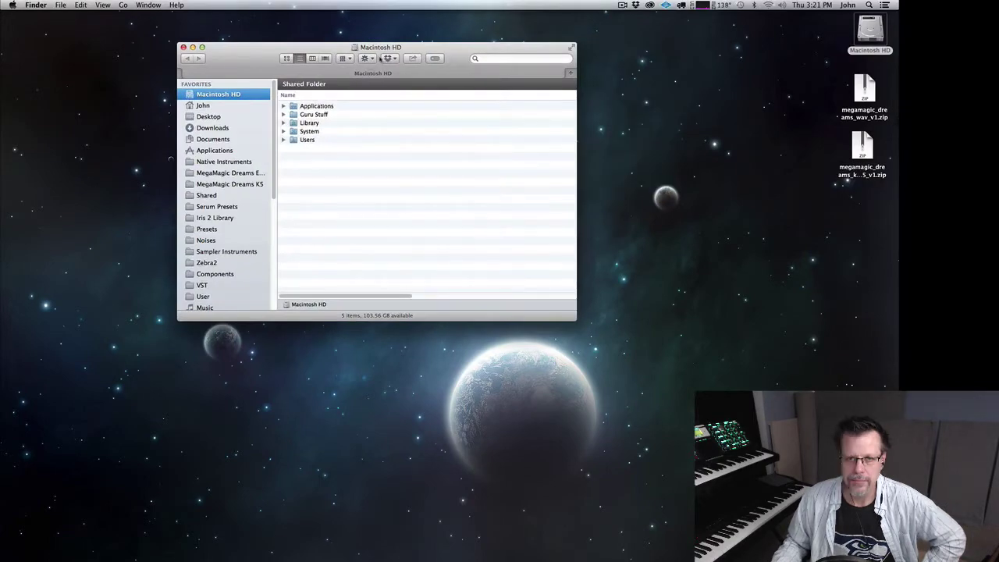
{"action": "left_click_drag", "start_coordinate": [396, 46], "coordinate": [257, 85]}
{"action": "left_click_drag", "start_coordinate": [500, 144], "coordinate": [636, 155]}
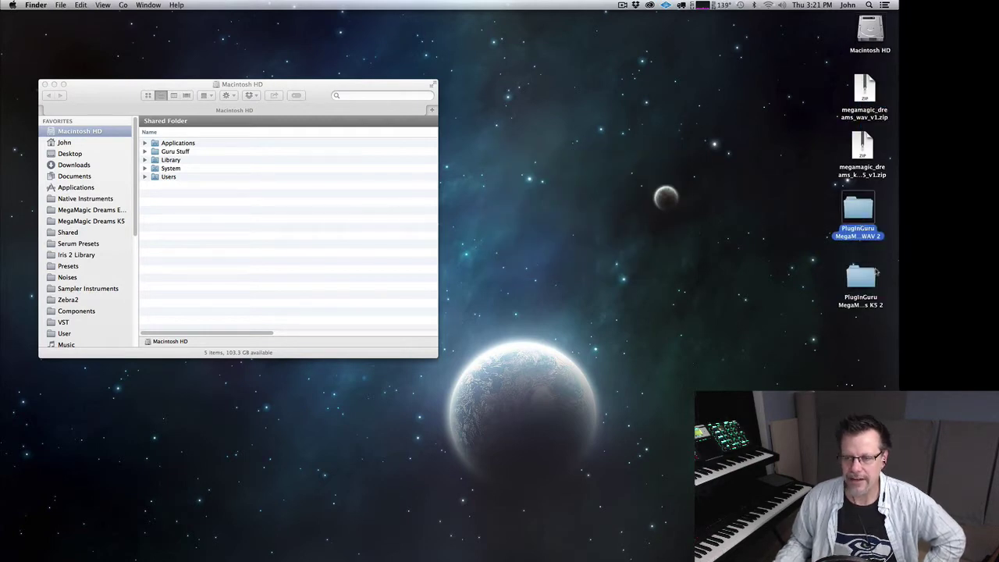
{"action": "double_click", "coordinate": [865, 275]}
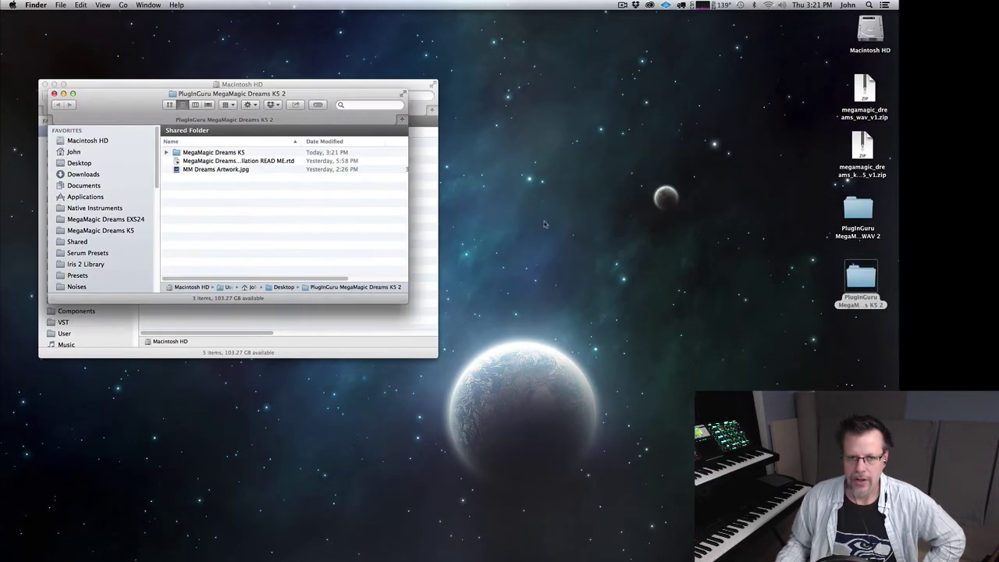
{"action": "left_click_drag", "start_coordinate": [141, 107], "coordinate": [509, 81]}
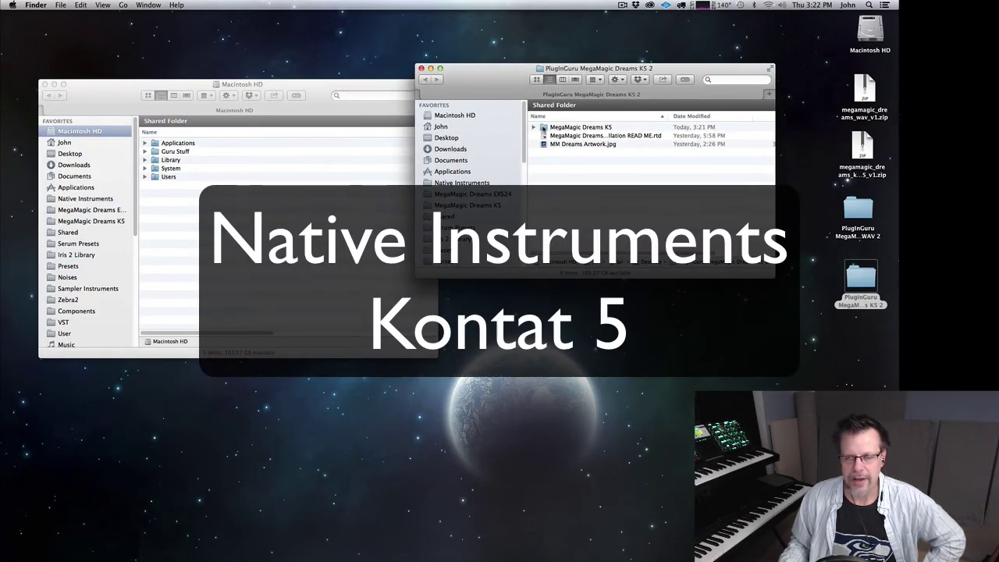
Select the MegaMagic Dreams K5 row in the PlugInGuru MegaMagic Dreams K5 2 window.
{"action": "left_click", "coordinate": [544, 128]}
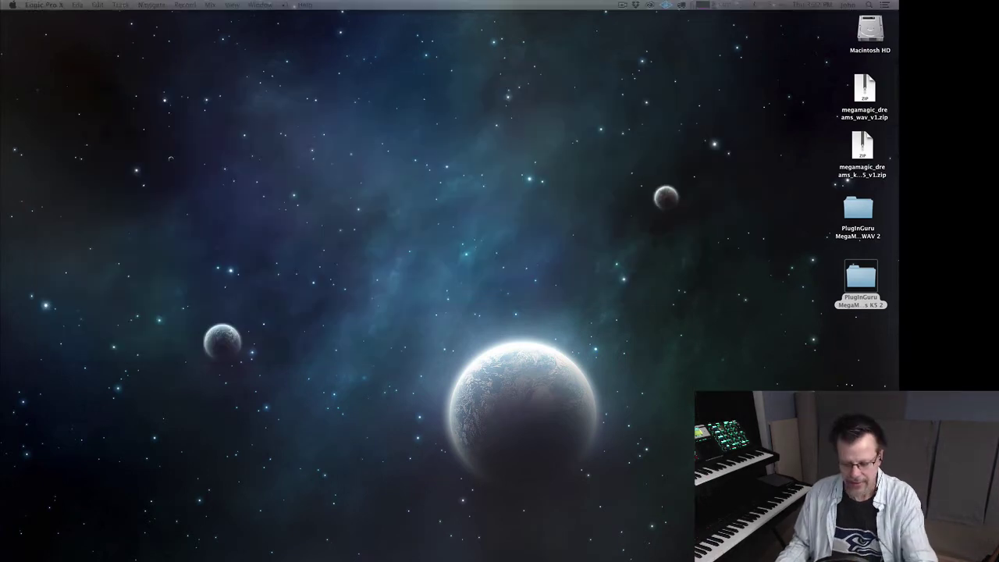
Return to Finder, rearrange the windows, and open Users > Shared on Macintosh HD.
{"action": "key", "text": "cmd+Tab"}
{"action": "key", "text": "super+shift+Tab"}
{"action": "key", "text": "super+Tab"}
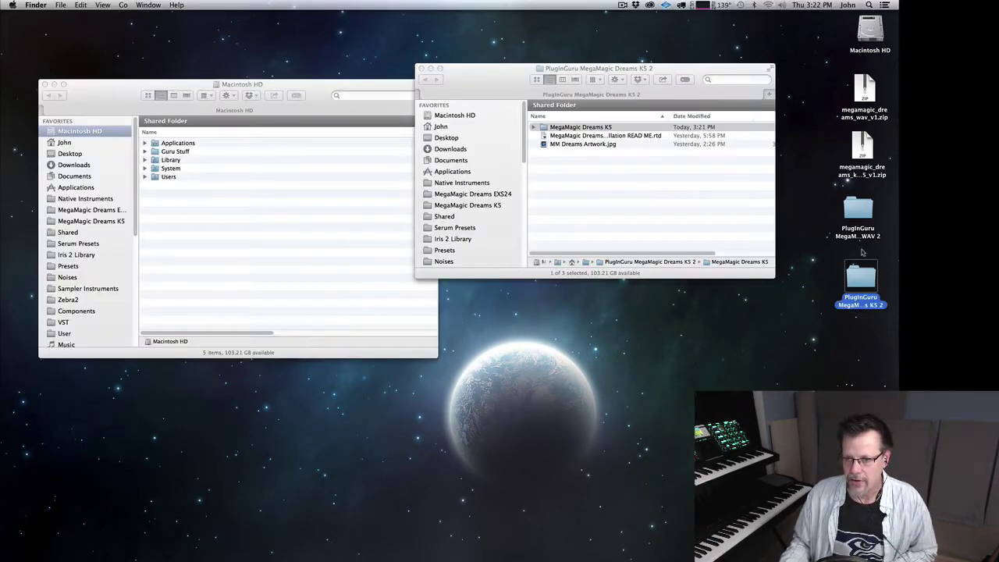
{"action": "left_click_drag", "start_coordinate": [479, 82], "coordinate": [480, 144]}
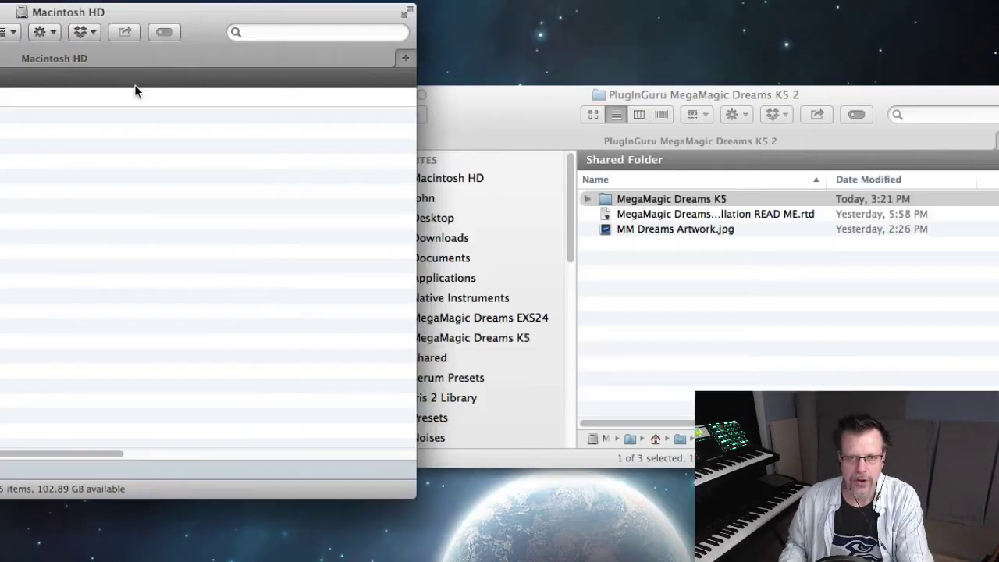
{"action": "left_click_drag", "start_coordinate": [305, 93], "coordinate": [575, 111]}
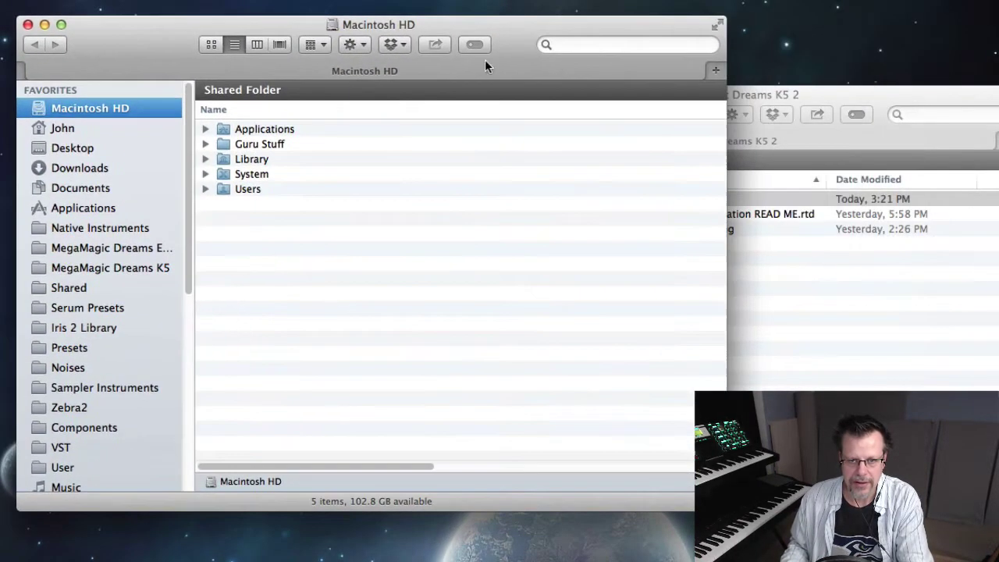
{"action": "double_click", "coordinate": [418, 221]}
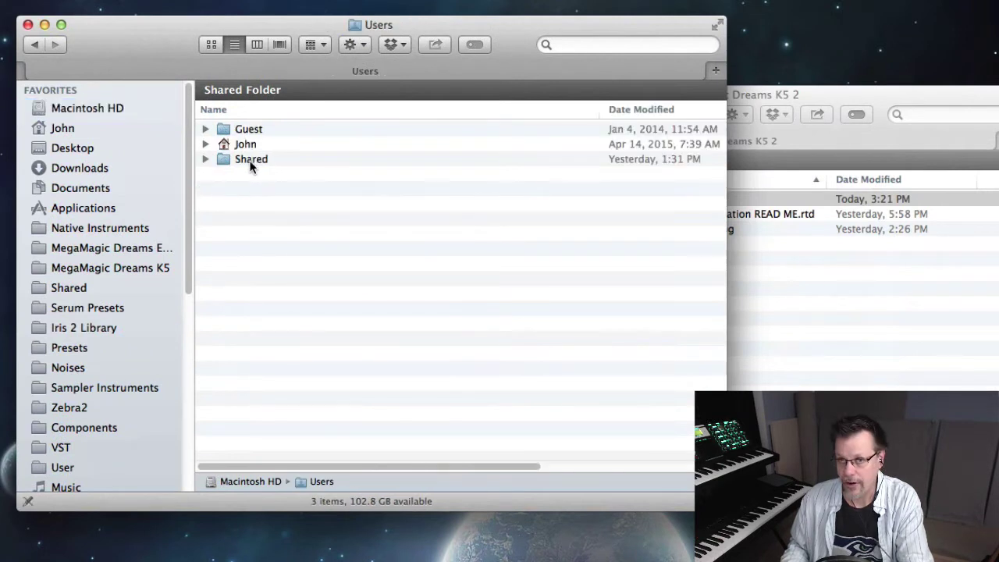
{"action": "double_click", "coordinate": [253, 160]}
{"action": "left_click", "coordinate": [290, 192]}
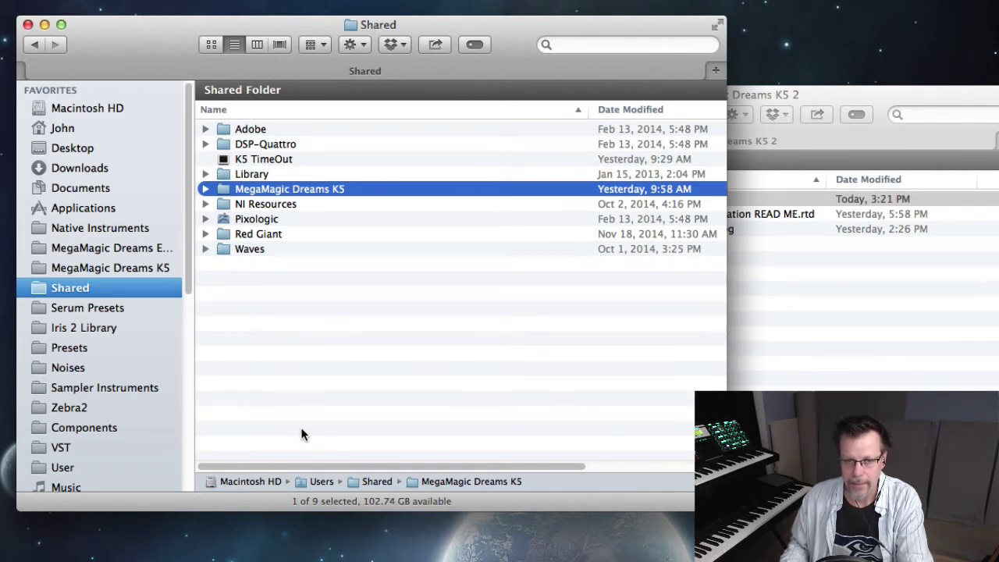
Browse the Sample Tank drive to Sample Libraries > NI Komplete 10 DATA.
{"action": "scroll", "coordinate": [103, 445], "scroll_direction": "down", "scroll_amount": 5}
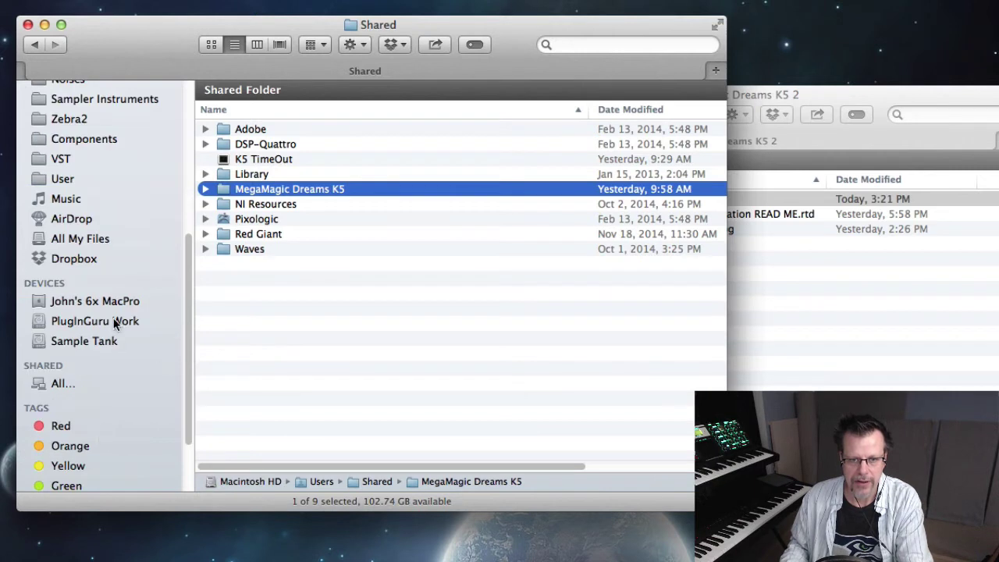
{"action": "left_click", "coordinate": [78, 345]}
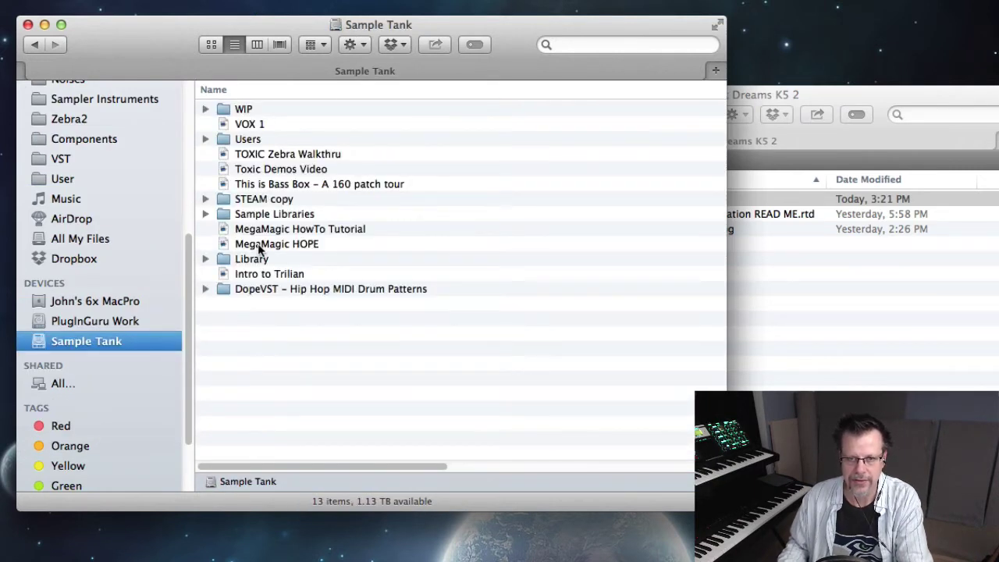
{"action": "double_click", "coordinate": [275, 215]}
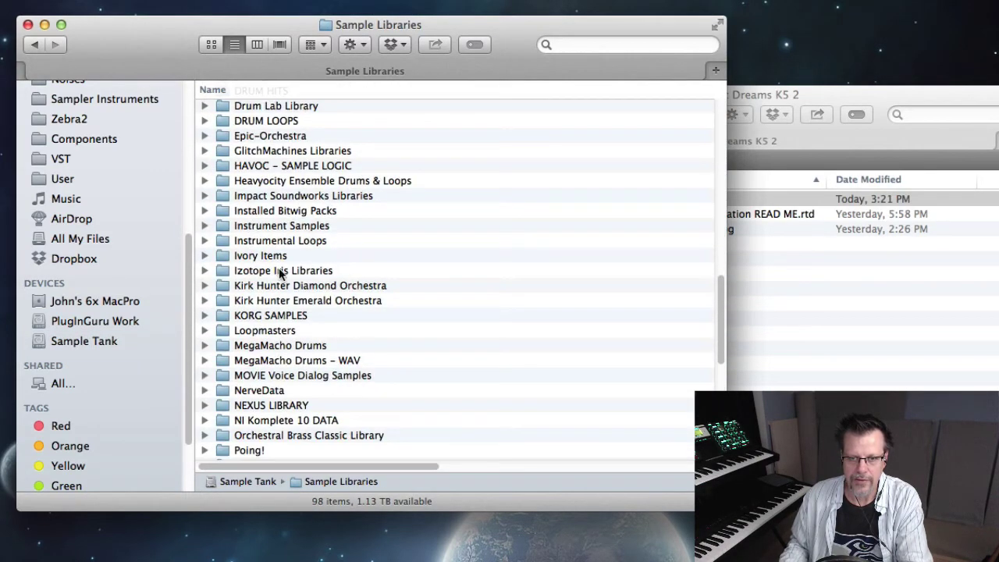
{"action": "scroll", "coordinate": [262, 344], "scroll_direction": "down", "scroll_amount": 3}
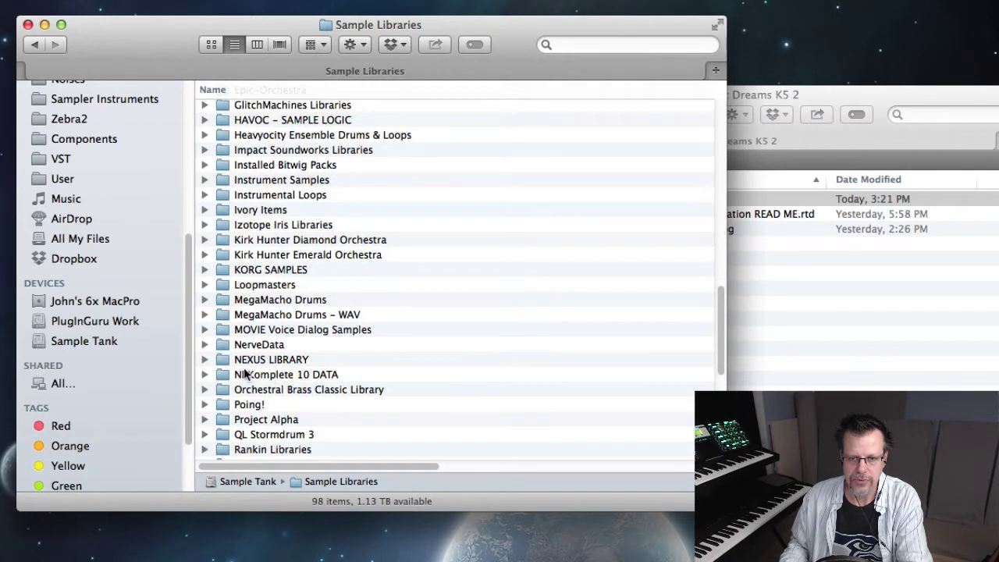
{"action": "double_click", "coordinate": [284, 378]}
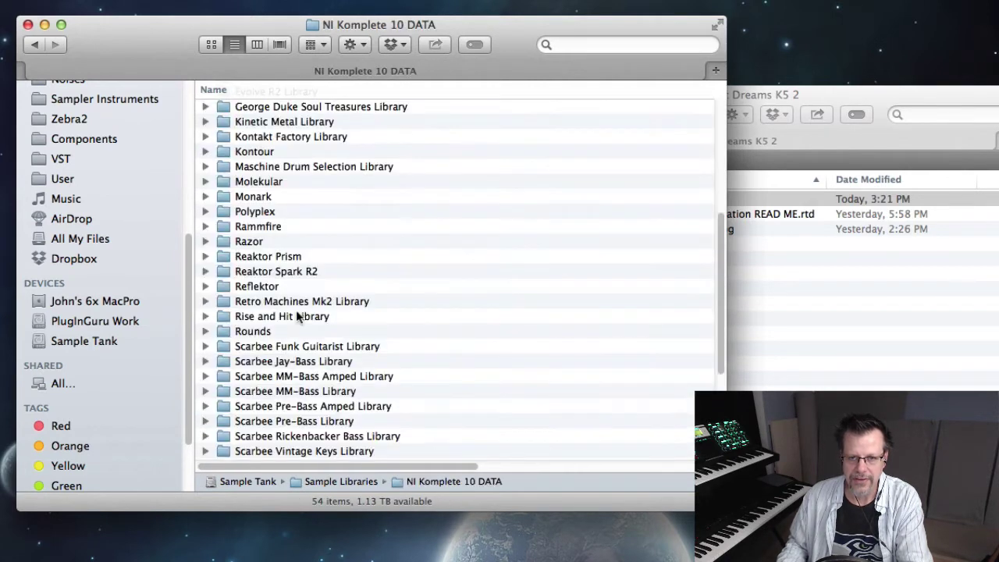
{"action": "scroll", "coordinate": [303, 270], "scroll_direction": "up", "scroll_amount": 5}
{"action": "scroll", "coordinate": [303, 270], "scroll_direction": "down", "scroll_amount": 9}
{"action": "scroll", "coordinate": [302, 270], "scroll_direction": "up", "scroll_amount": 8}
{"action": "scroll", "coordinate": [303, 270], "scroll_direction": "up", "scroll_amount": 3}
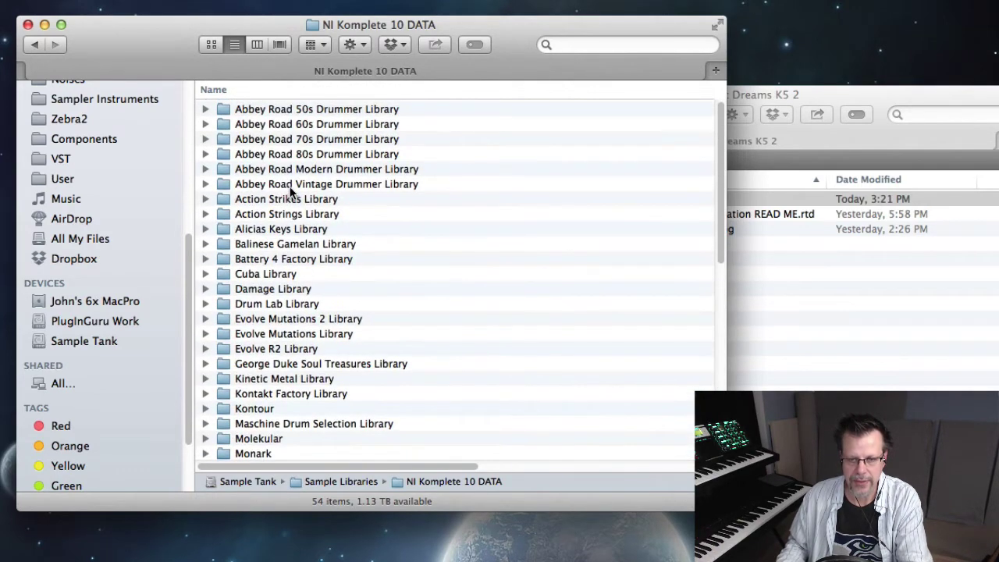
{"action": "scroll", "coordinate": [307, 371], "scroll_direction": "down", "scroll_amount": 5}
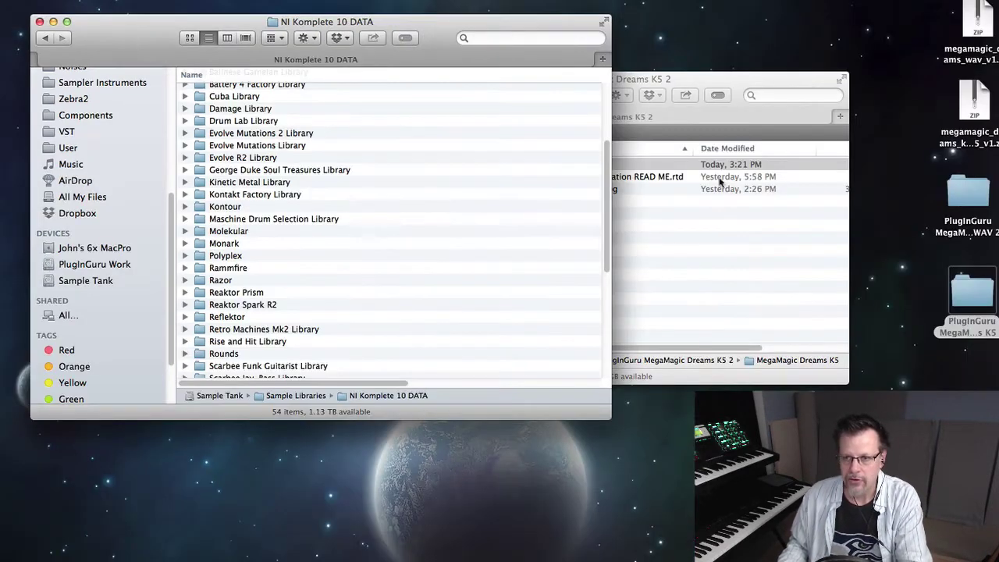
Select the MegaMagic Dreams K5 folder and drag it toward the other Finder window.
{"action": "left_click", "coordinate": [829, 282]}
{"action": "left_click", "coordinate": [652, 201]}
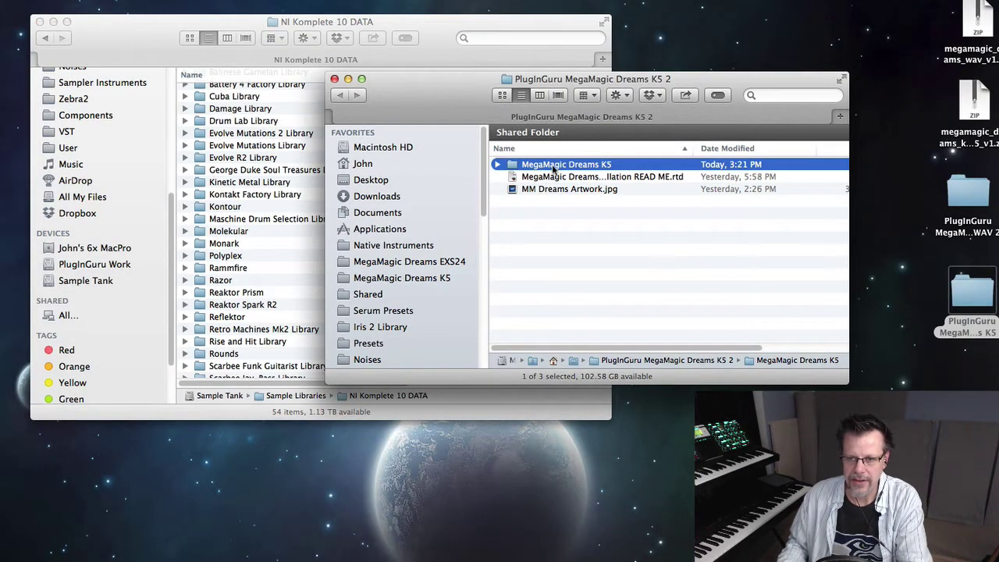
{"action": "left_click_drag", "start_coordinate": [554, 167], "coordinate": [611, 245]}
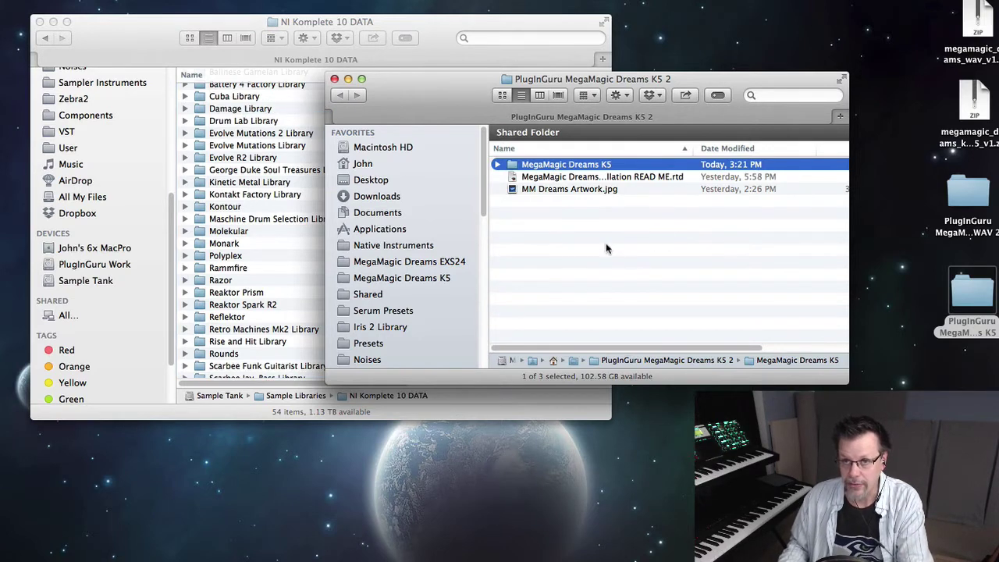
{"action": "scroll", "coordinate": [117, 110], "scroll_direction": "up", "scroll_amount": 10}
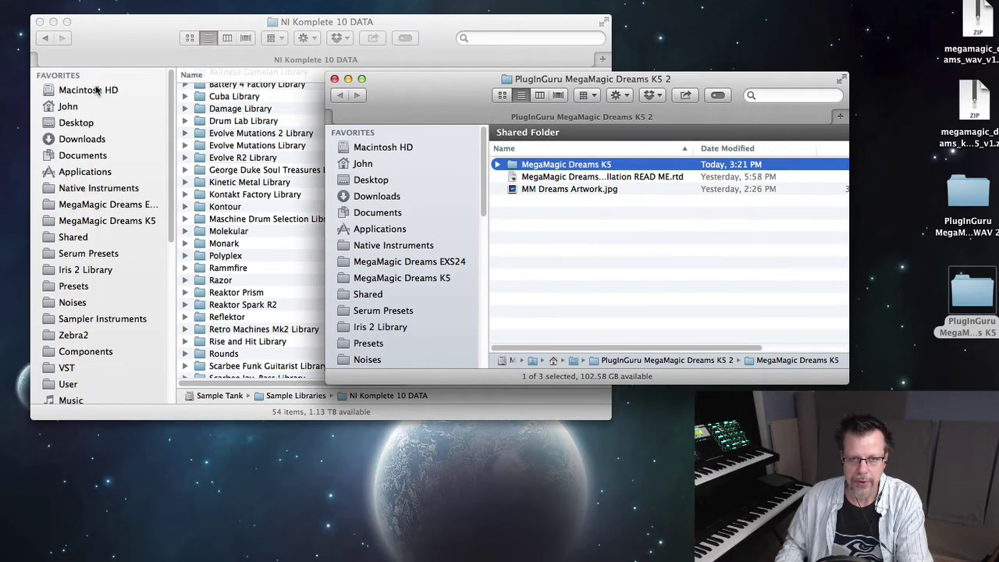
Navigate the left window to Macintosh HD > Users > Shared and switch back to Kontakt.
{"action": "left_click", "coordinate": [97, 89]}
{"action": "left_click", "coordinate": [90, 92]}
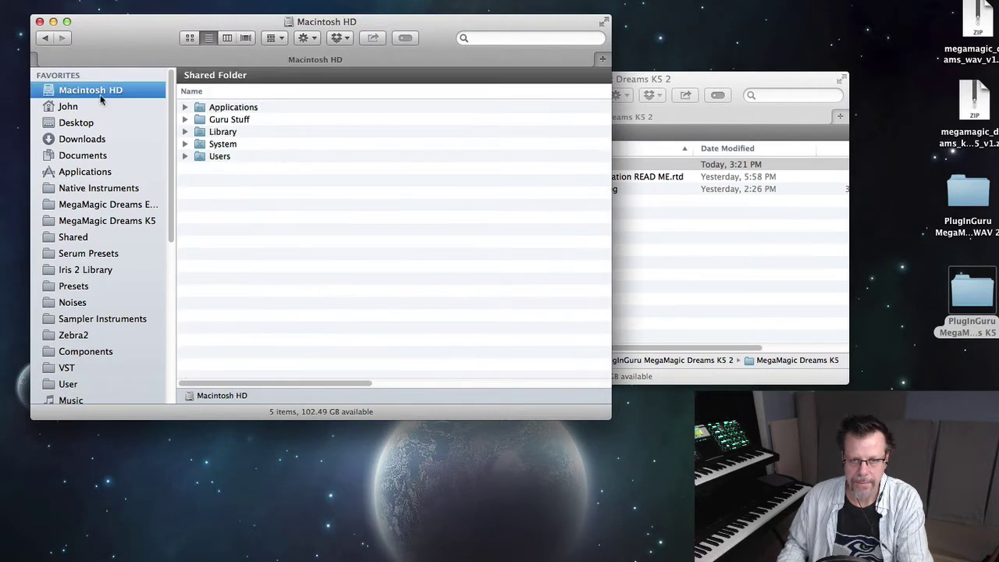
{"action": "double_click", "coordinate": [216, 157]}
{"action": "left_click", "coordinate": [223, 133]}
{"action": "double_click", "coordinate": [224, 134]}
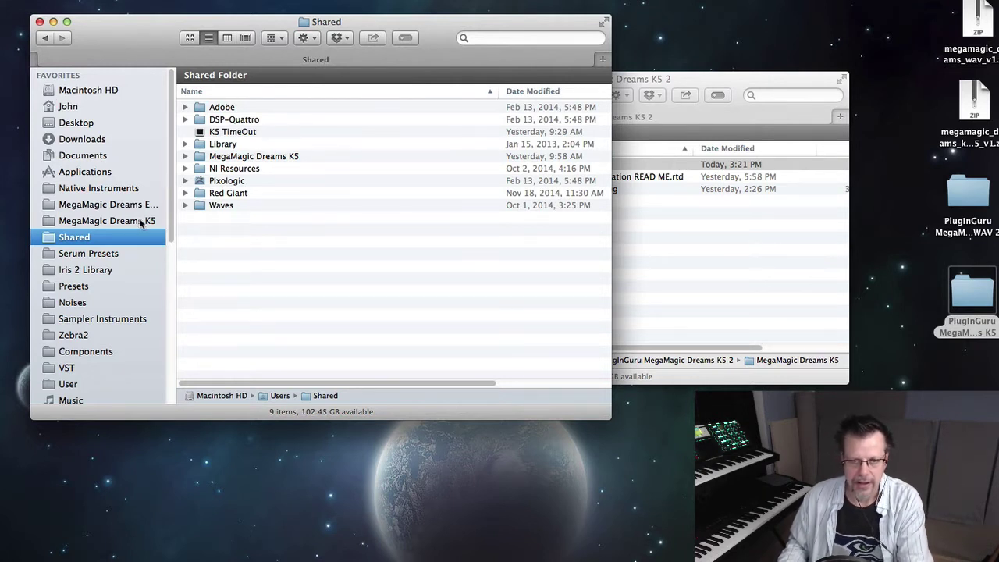
{"action": "left_click", "coordinate": [322, 22], "text": "super"}
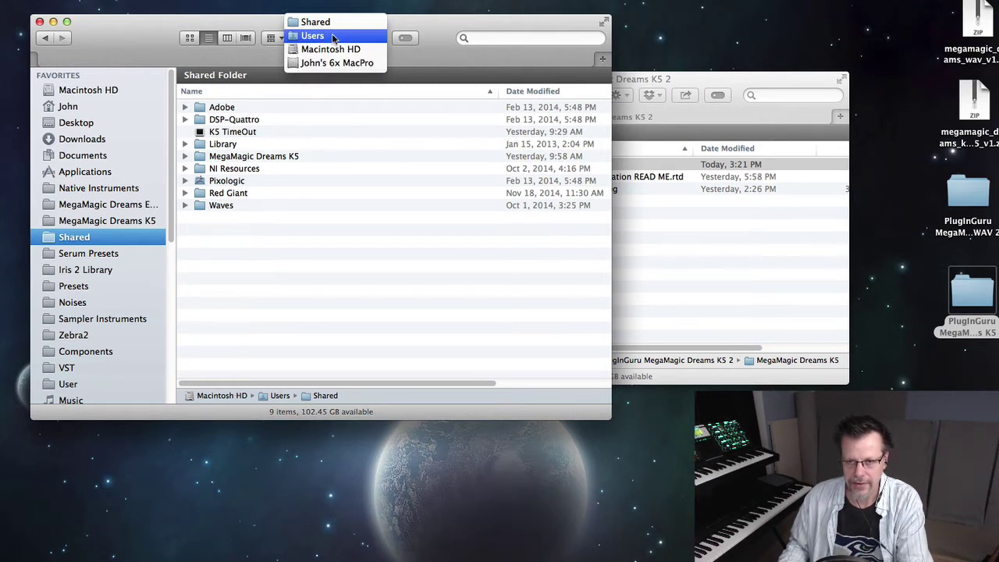
{"action": "left_click", "coordinate": [332, 227]}
{"action": "key", "text": "super+Tab"}
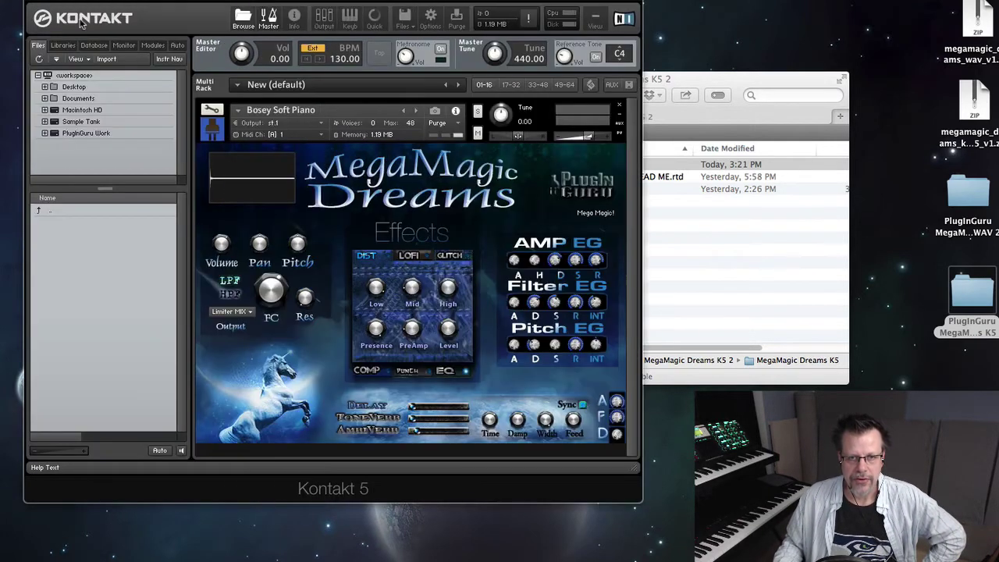
In the Files browser, expand Users > Shared > MegaMagic Dreams K5 > Instruments > Bass and load Swagg.
{"action": "left_click", "coordinate": [81, 22]}
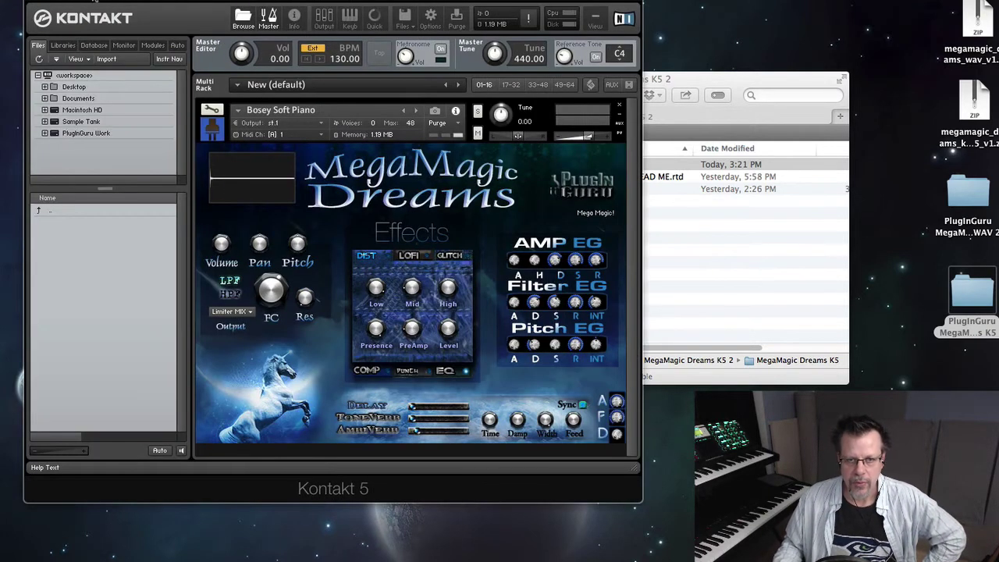
{"action": "left_click", "coordinate": [45, 110]}
{"action": "scroll", "coordinate": [95, 147], "scroll_direction": "down", "scroll_amount": 1}
{"action": "left_click", "coordinate": [51, 146]}
{"action": "scroll", "coordinate": [84, 140], "scroll_direction": "down", "scroll_amount": 1}
{"action": "left_click", "coordinate": [58, 147]}
{"action": "scroll", "coordinate": [104, 138], "scroll_direction": "down", "scroll_amount": 2}
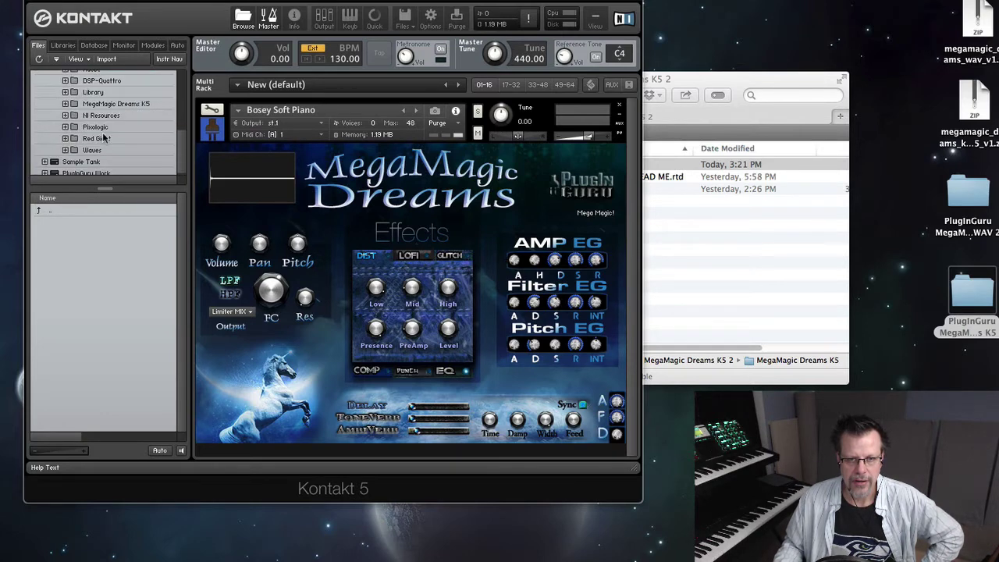
{"action": "left_click", "coordinate": [65, 104]}
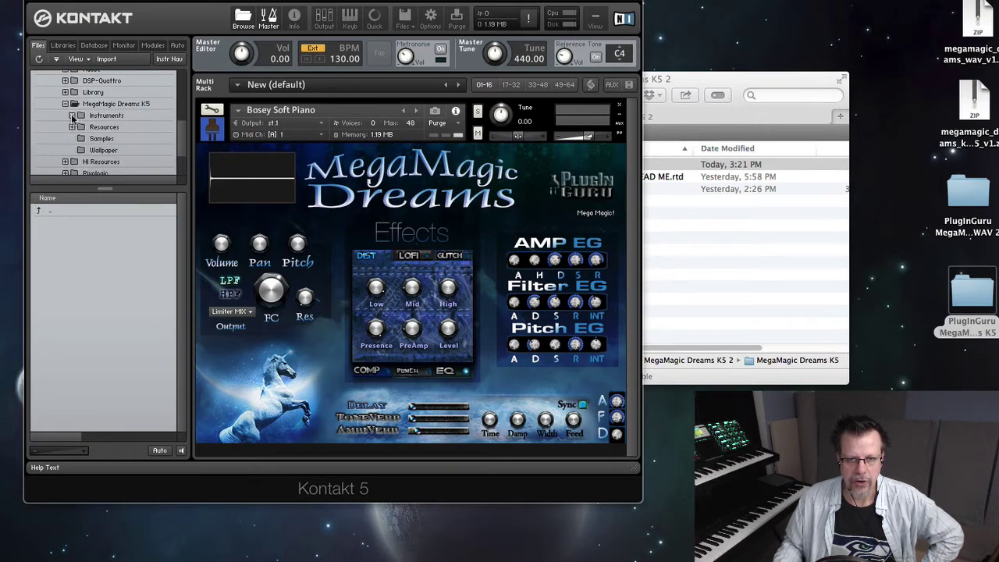
{"action": "left_click", "coordinate": [72, 116]}
{"action": "left_click", "coordinate": [92, 127]}
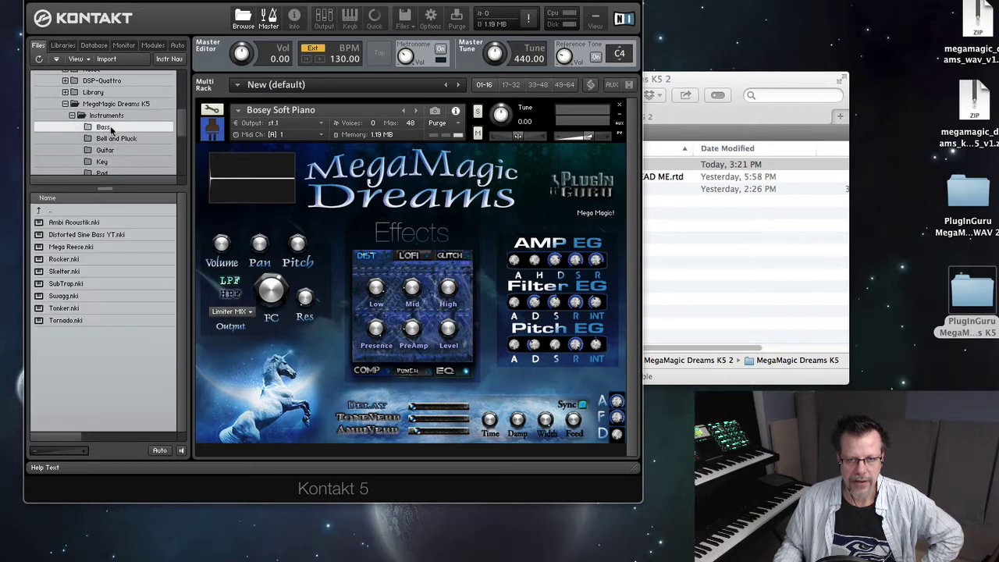
{"action": "left_click", "coordinate": [67, 296]}
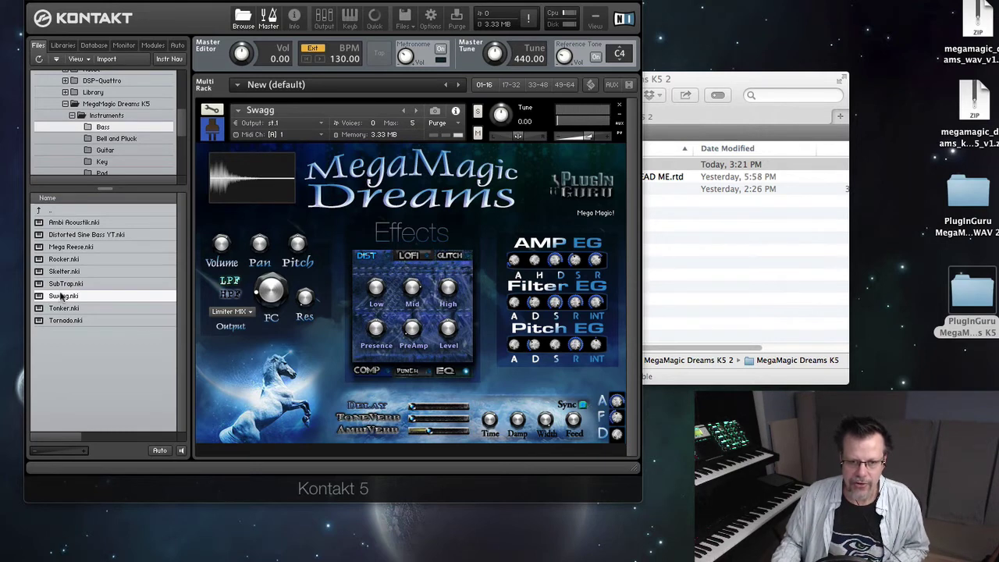
{"action": "left_click_drag", "start_coordinate": [63, 297], "coordinate": [440, 206]}
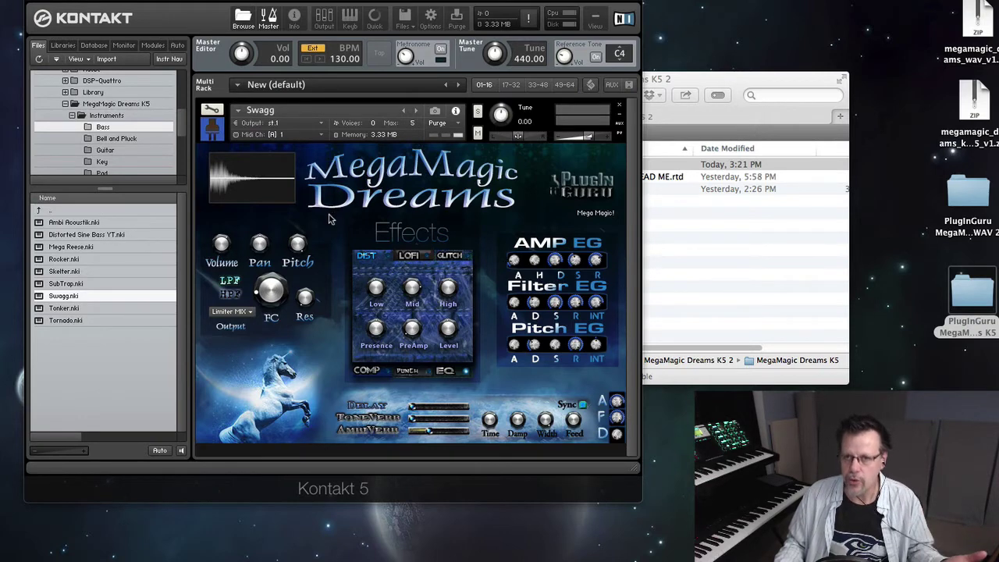
{"action": "left_click", "coordinate": [721, 262]}
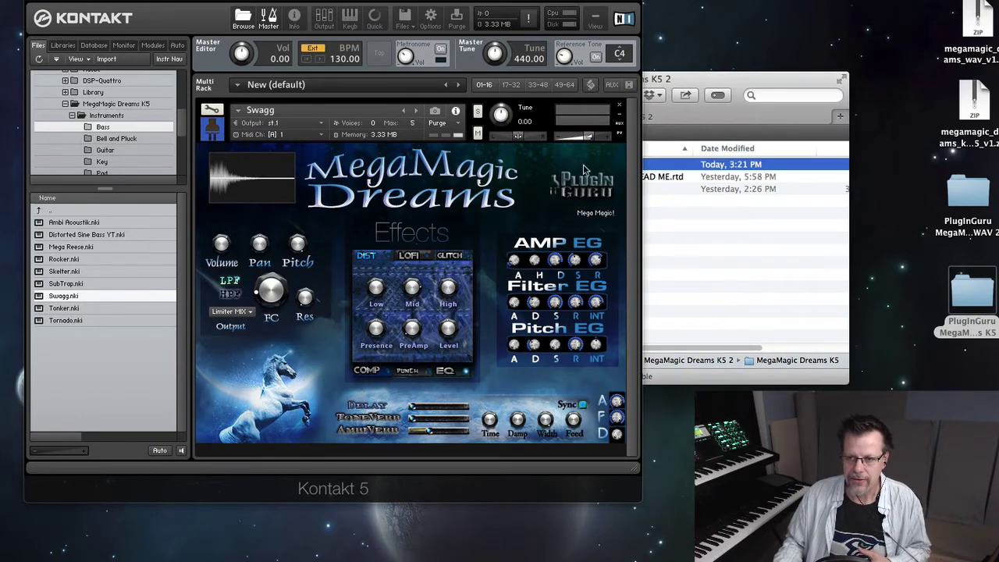
{"action": "left_click", "coordinate": [559, 166]}
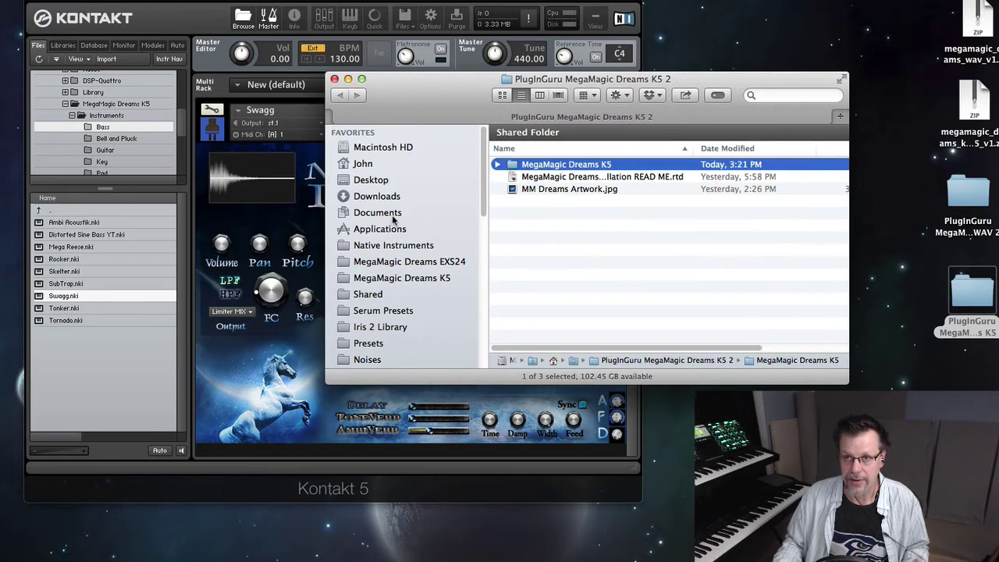
{"action": "left_click", "coordinate": [226, 278]}
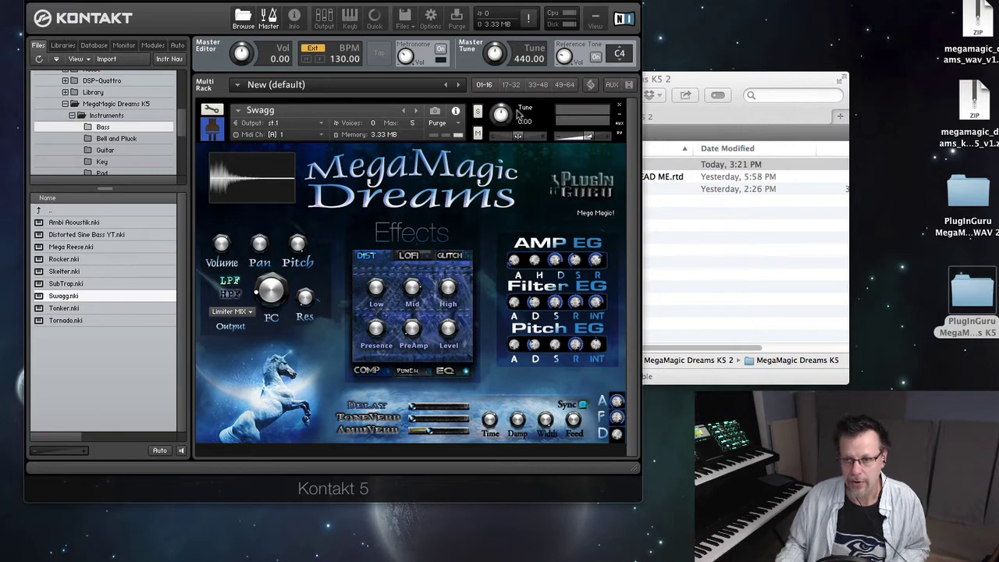
{"action": "left_click", "coordinate": [683, 124]}
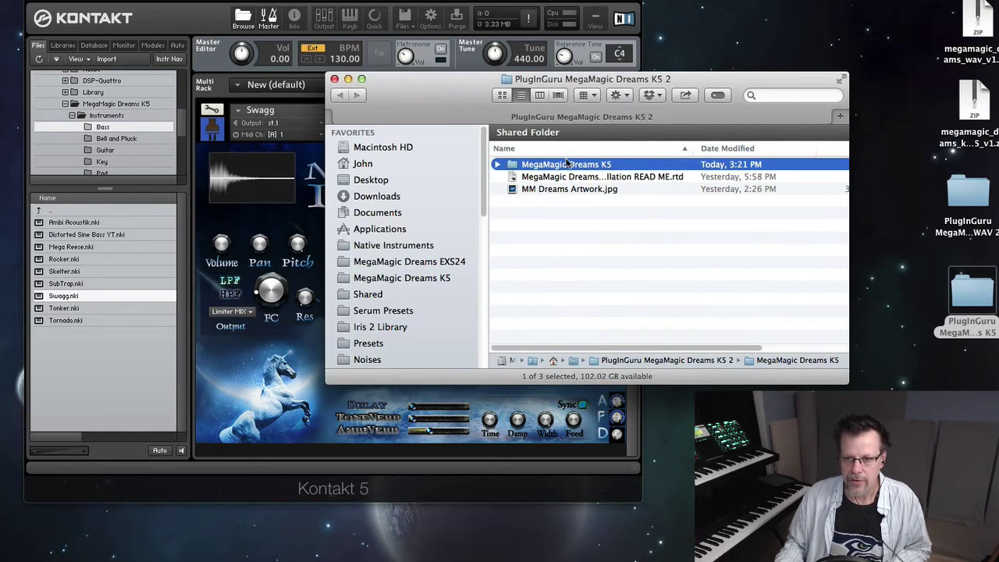
{"action": "left_click", "coordinate": [568, 163]}
{"action": "key", "text": "Return"}
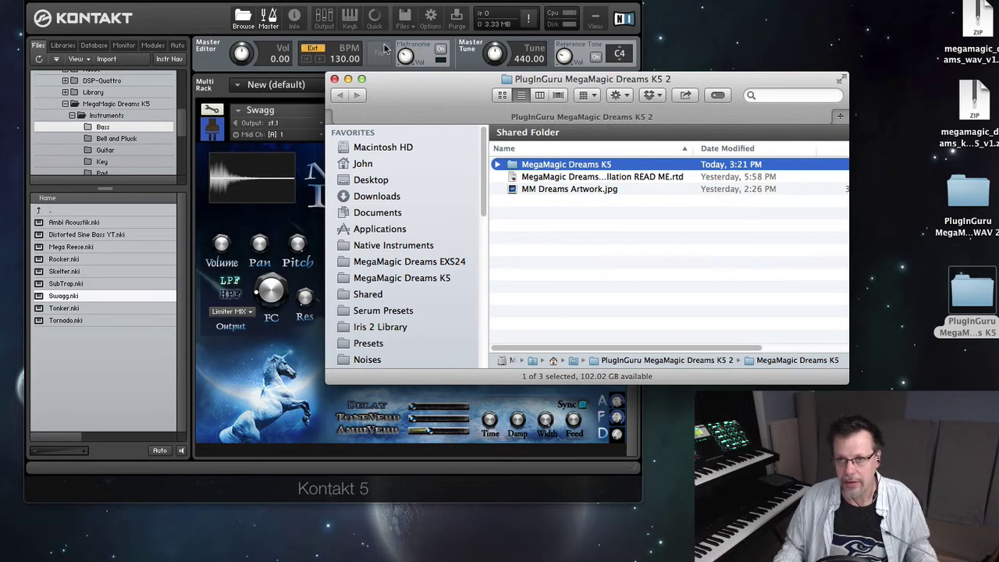
{"action": "left_click", "coordinate": [346, 39]}
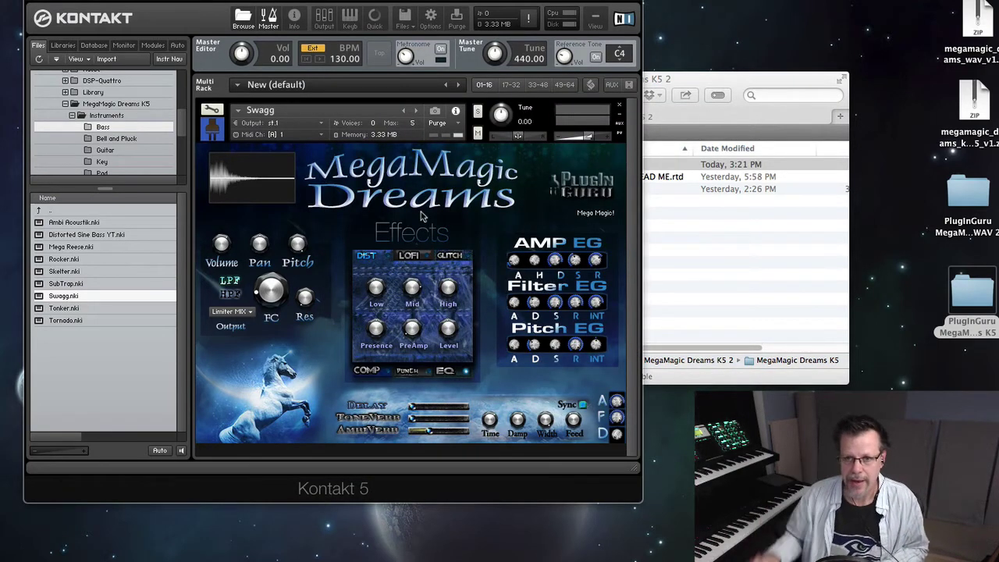
Run Files > Batch re-save, confirm the warning, and target the MegaMagic Dreams K5 folder.
{"action": "left_click", "coordinate": [406, 24]}
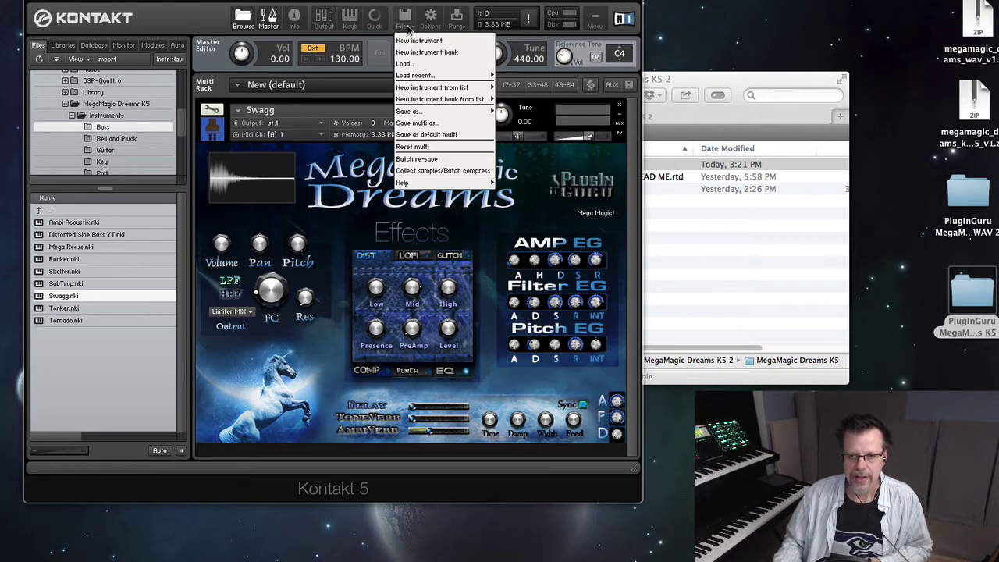
{"action": "left_click", "coordinate": [444, 160]}
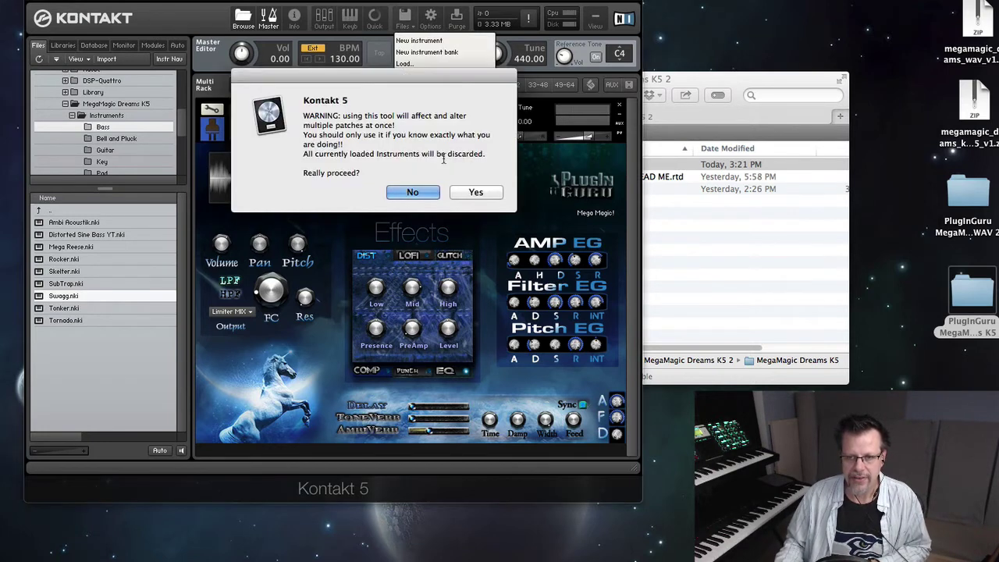
{"action": "left_click", "coordinate": [477, 194]}
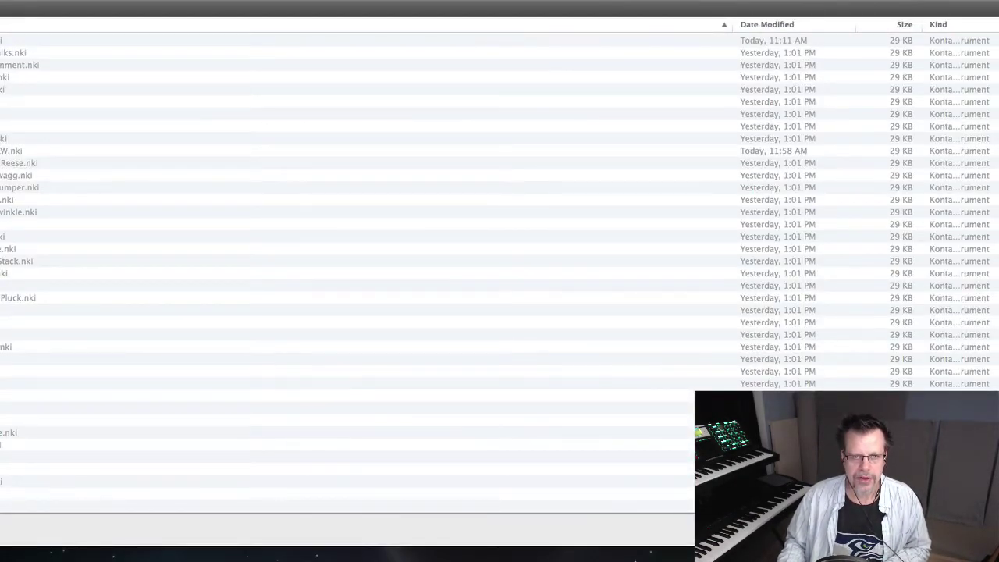
{"action": "left_click", "coordinate": [23, 6]}
{"action": "left_click", "coordinate": [23, 27]}
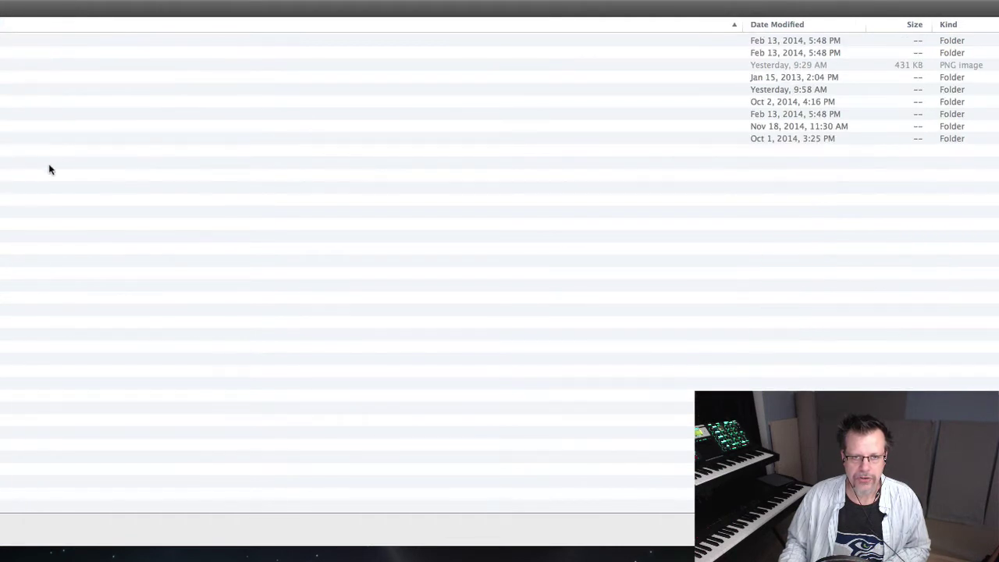
{"action": "left_click", "coordinate": [235, 89]}
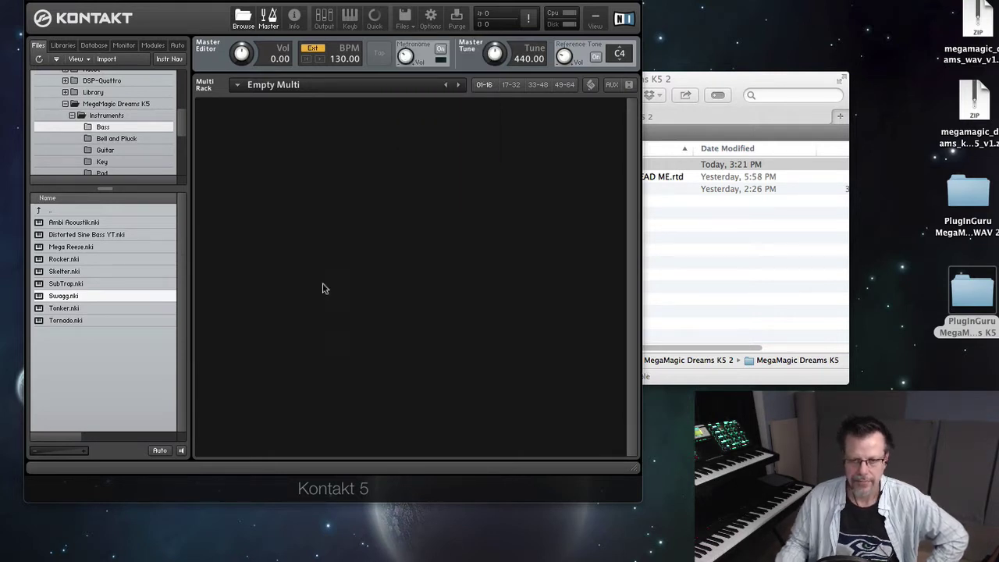
Show the Key instruments and drag Castle Walls EP WET into the rack.
{"action": "left_click", "coordinate": [106, 151]}
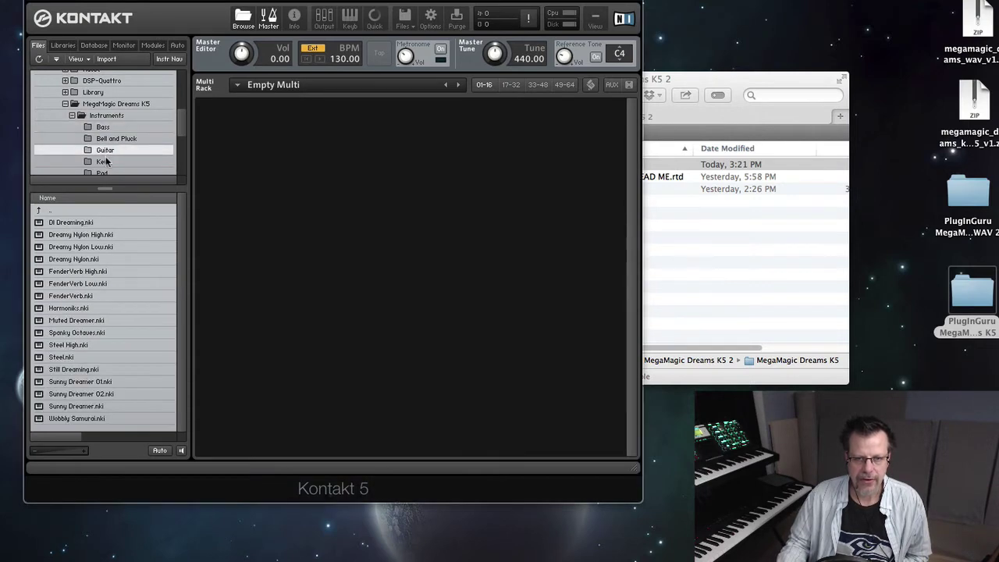
{"action": "left_click", "coordinate": [106, 162]}
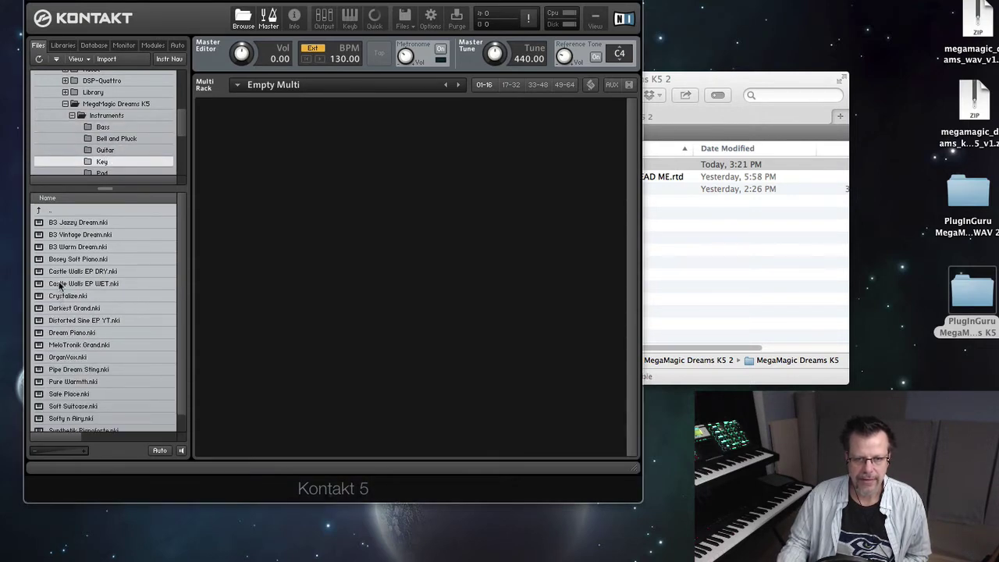
{"action": "left_click_drag", "start_coordinate": [56, 283], "coordinate": [298, 233]}
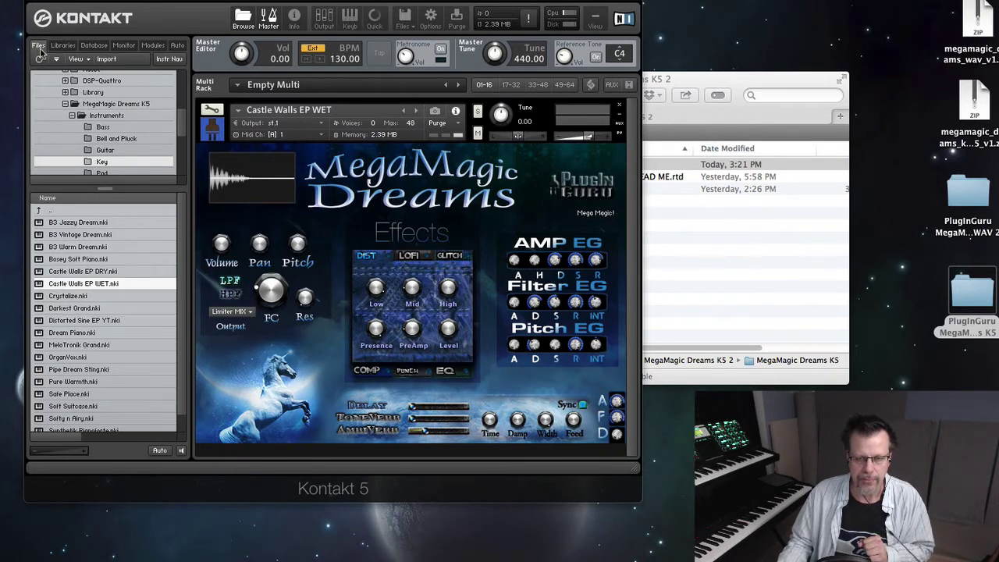
Enlarge the Kontakt window and show the MegaMagic Dreams K5 folder in Finder beside it.
{"action": "left_click_drag", "start_coordinate": [642, 472], "coordinate": [642, 561]}
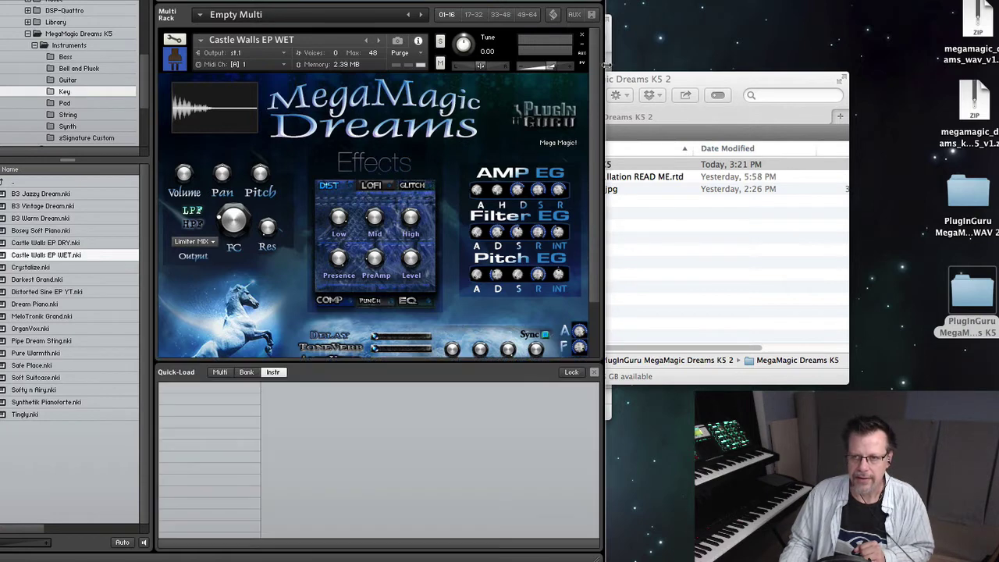
{"action": "left_click_drag", "start_coordinate": [606, 44], "coordinate": [611, 43]}
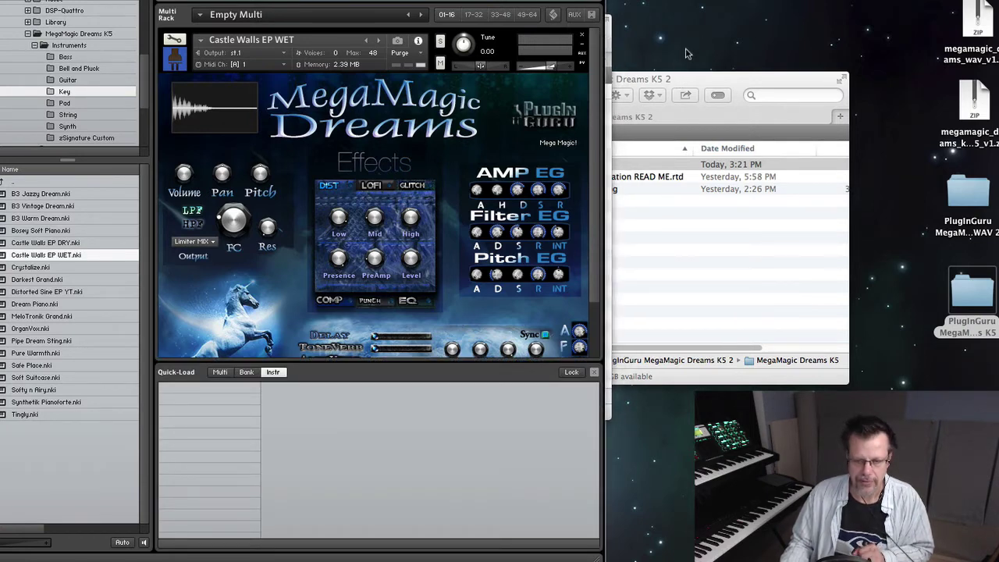
{"action": "key", "text": "super+Tab"}
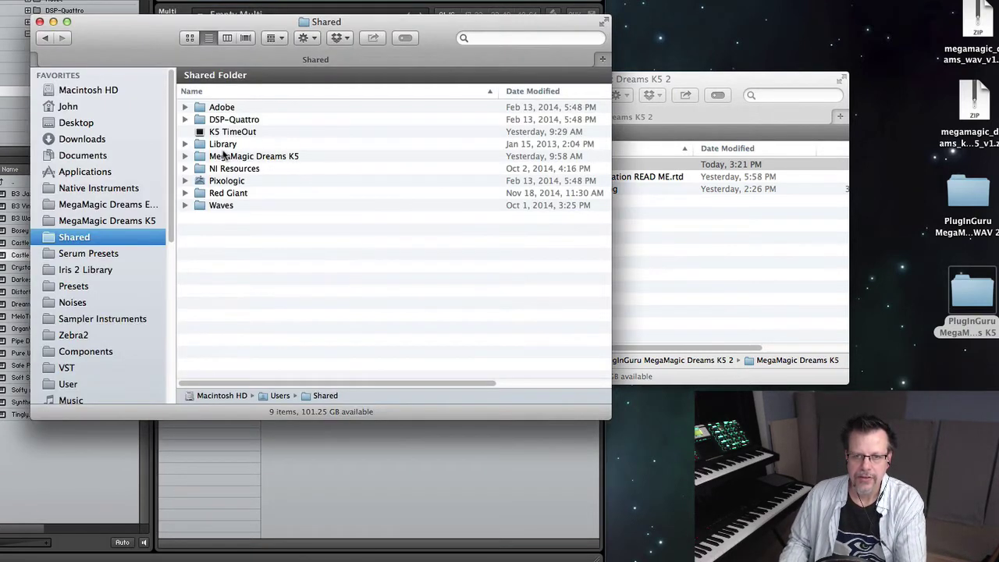
{"action": "double_click", "coordinate": [234, 156]}
{"action": "key", "text": "super+shift+d"}
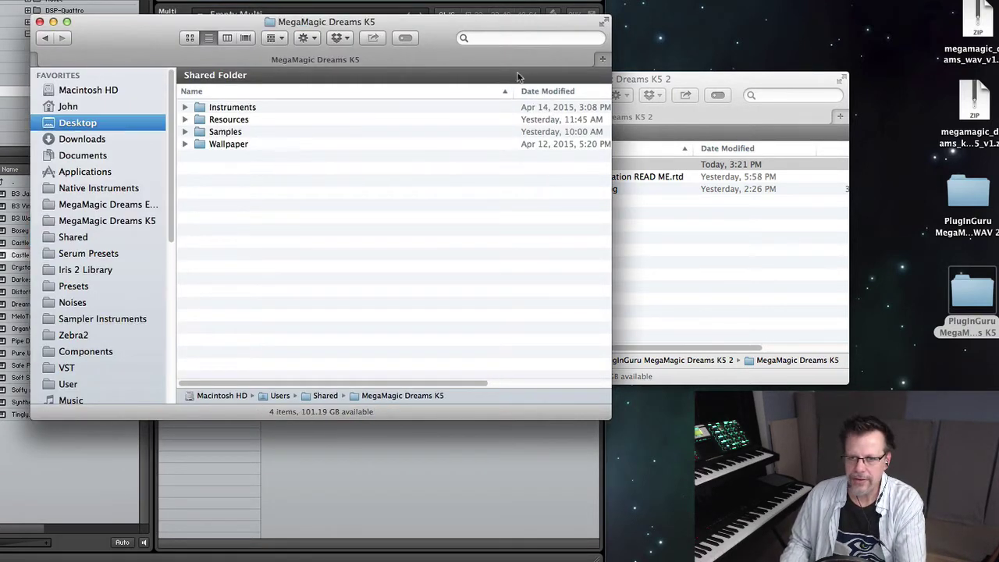
{"action": "left_click", "coordinate": [45, 39]}
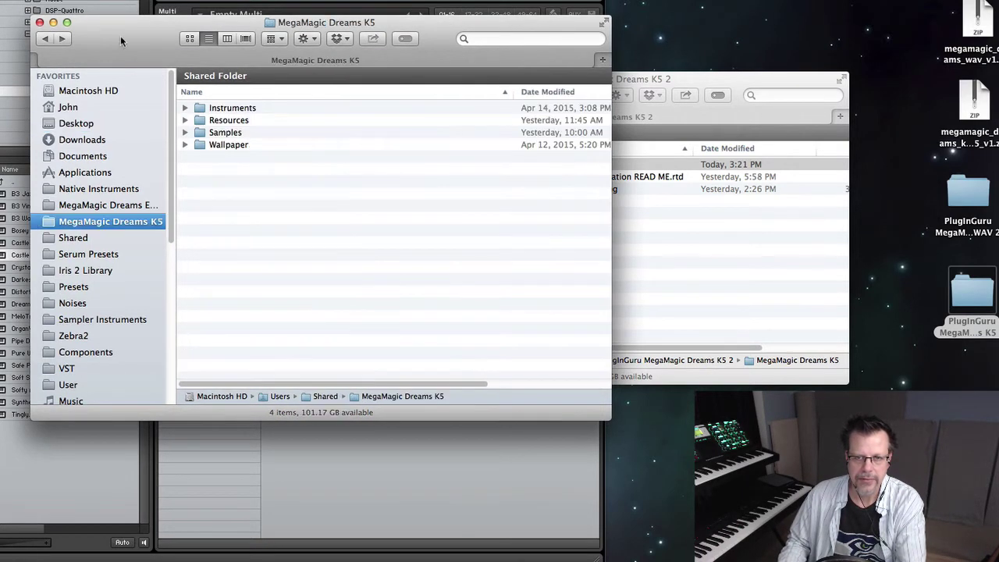
{"action": "left_click_drag", "start_coordinate": [125, 35], "coordinate": [626, 173]}
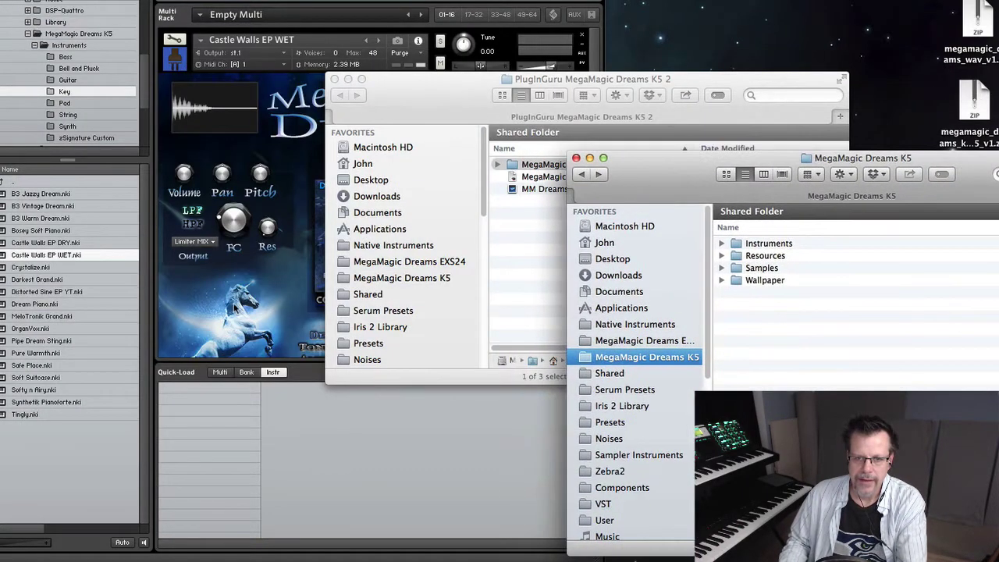
Switch Quick-Load to instruments and drag the library's Instruments folder into it.
{"action": "left_click", "coordinate": [216, 388]}
{"action": "left_click", "coordinate": [220, 372]}
{"action": "left_click", "coordinate": [275, 372]}
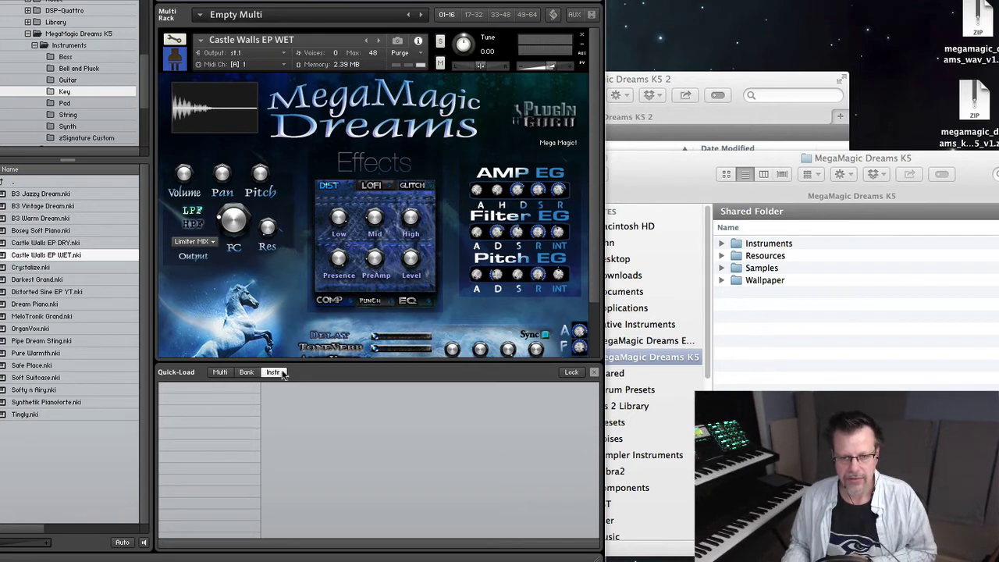
{"action": "left_click", "coordinate": [769, 244]}
{"action": "double_click", "coordinate": [769, 244]}
{"action": "left_click", "coordinate": [582, 174]}
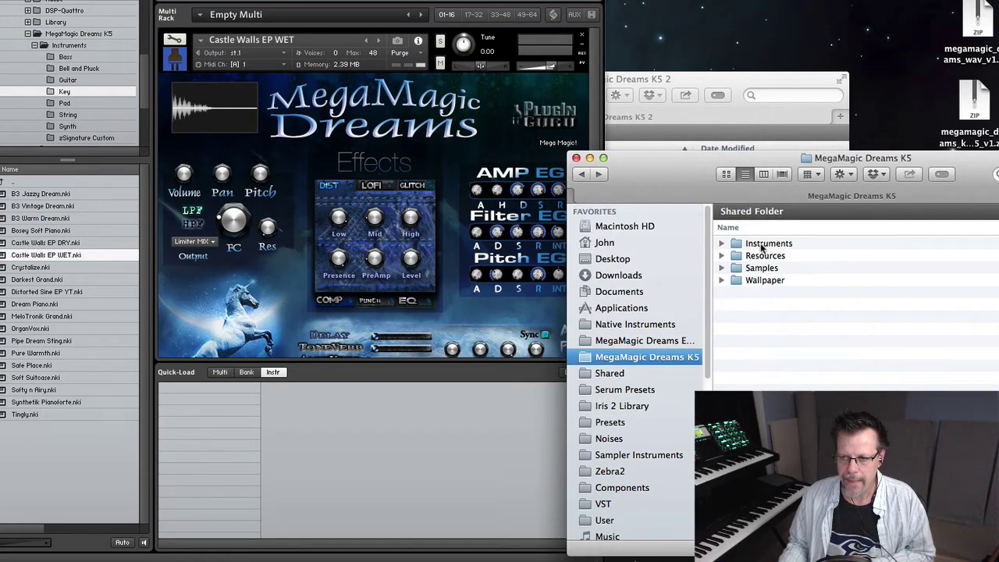
{"action": "left_click_drag", "start_coordinate": [763, 247], "coordinate": [198, 399]}
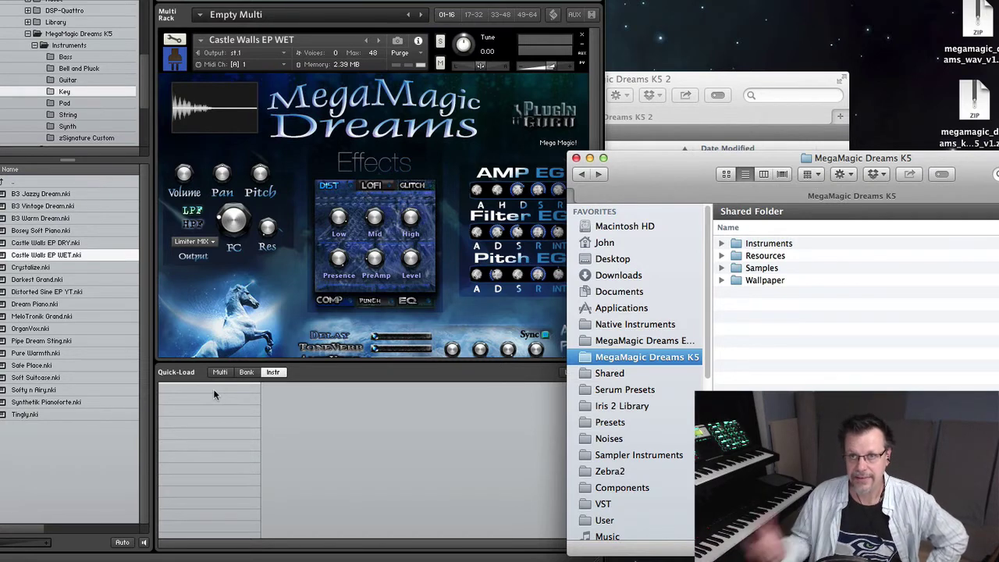
Add the Instruments folder to Quick-Load as a new entry named MegaMagic Dreams.
{"action": "left_click_drag", "start_coordinate": [223, 375], "coordinate": [188, 387]}
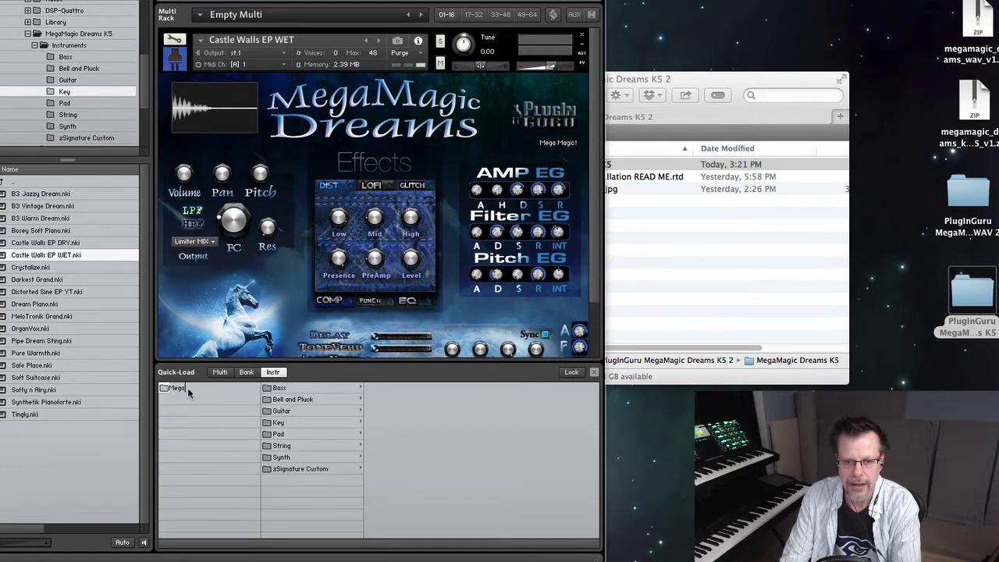
{"action": "type", "text": "Magic Dreams"}
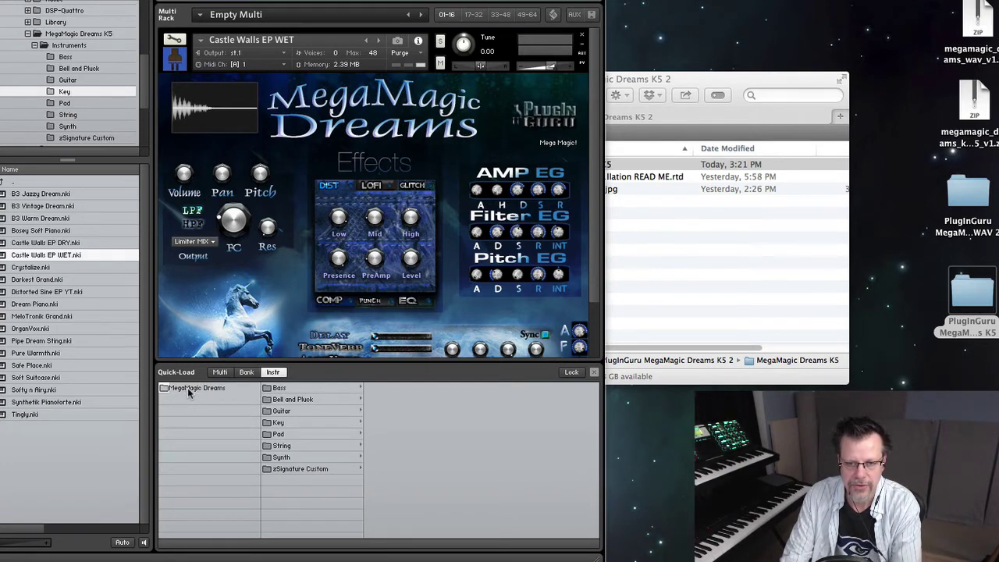
{"action": "key", "text": "Return"}
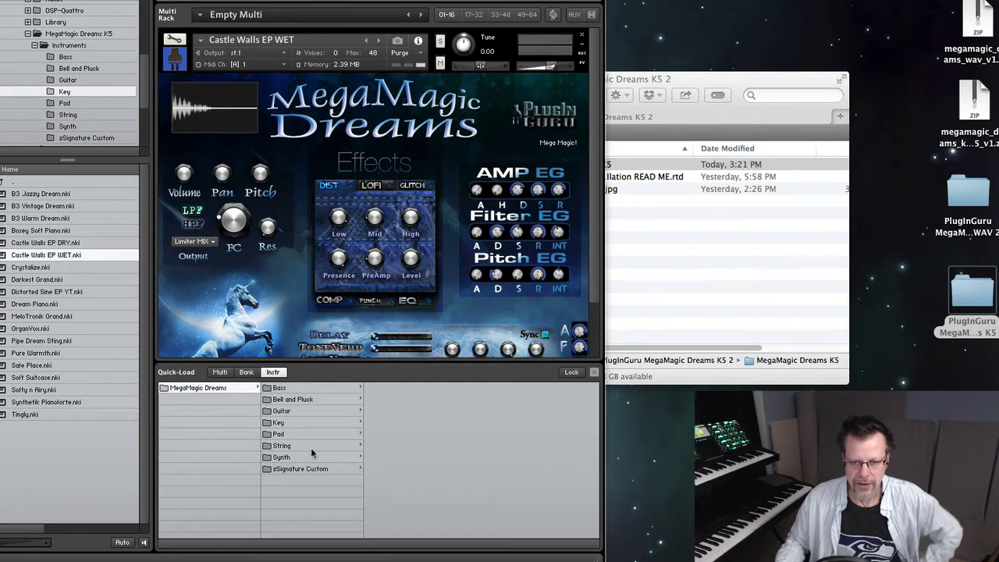
Load Funky ClaviStra NEW from zSignature Custom, then step through presets to JL BPM MarimbaTronik.
{"action": "left_click", "coordinate": [284, 446]}
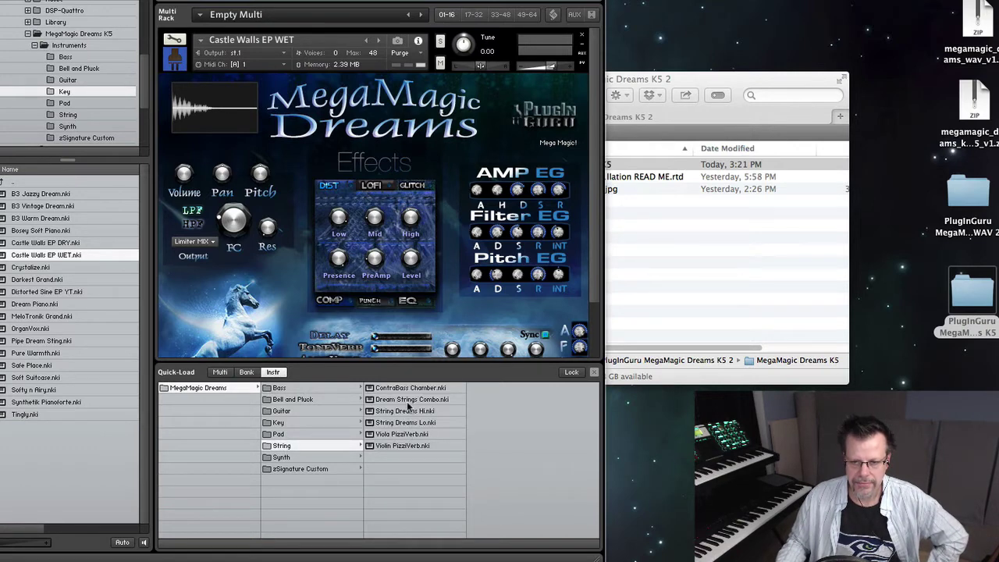
{"action": "left_click", "coordinate": [295, 457]}
{"action": "left_click", "coordinate": [296, 469]}
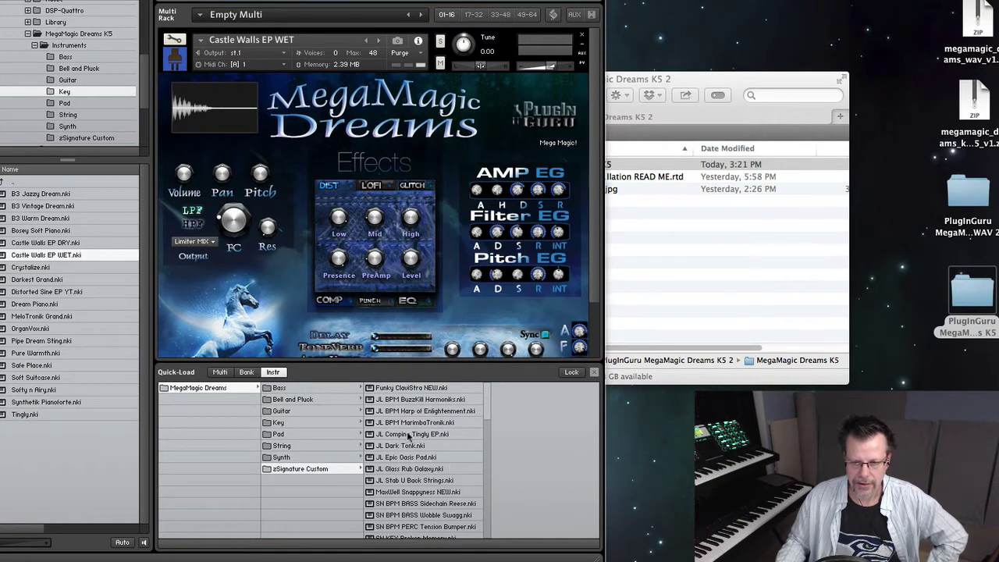
{"action": "double_click", "coordinate": [414, 388]}
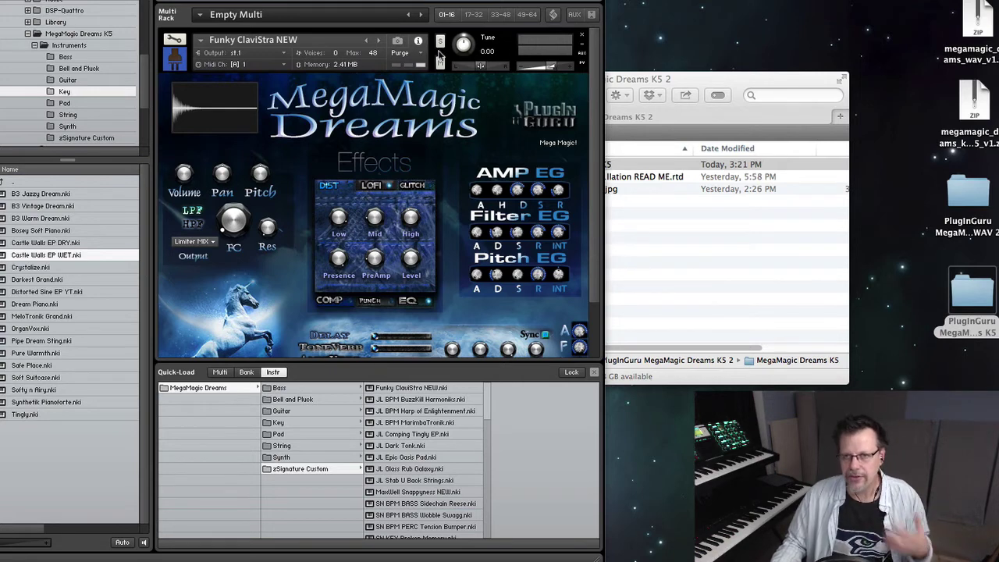
{"action": "left_click", "coordinate": [381, 41]}
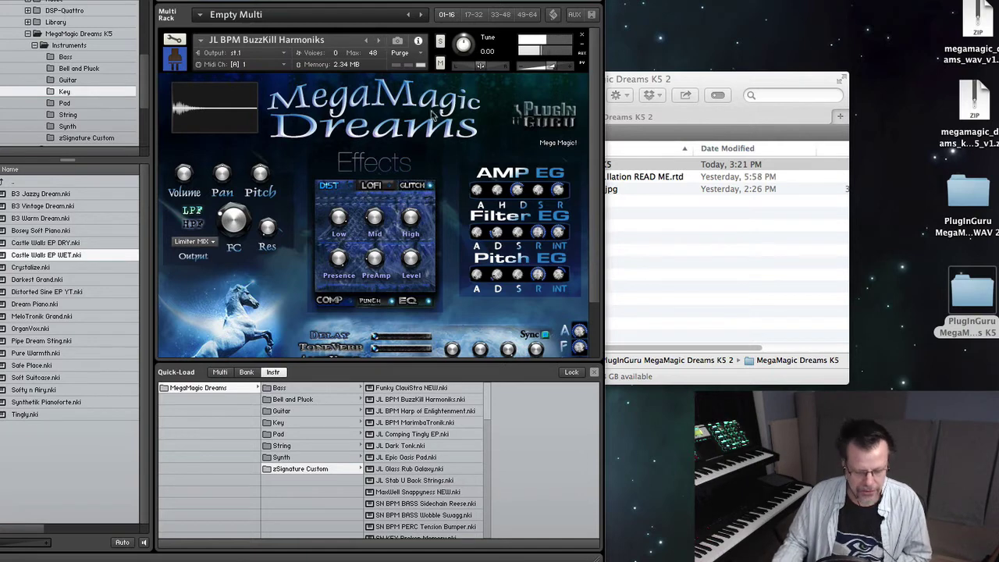
{"action": "left_click", "coordinate": [378, 39]}
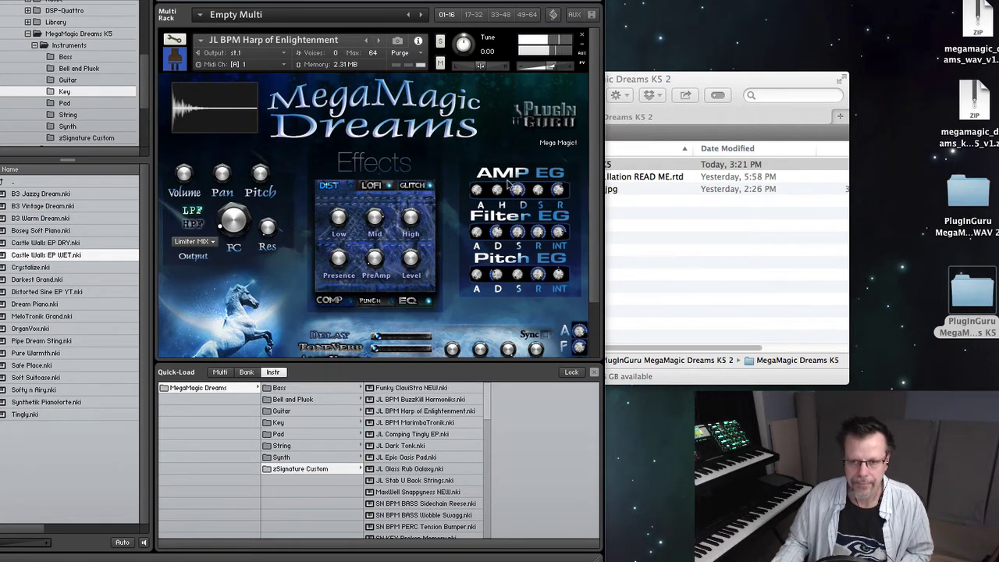
{"action": "left_click", "coordinate": [379, 40]}
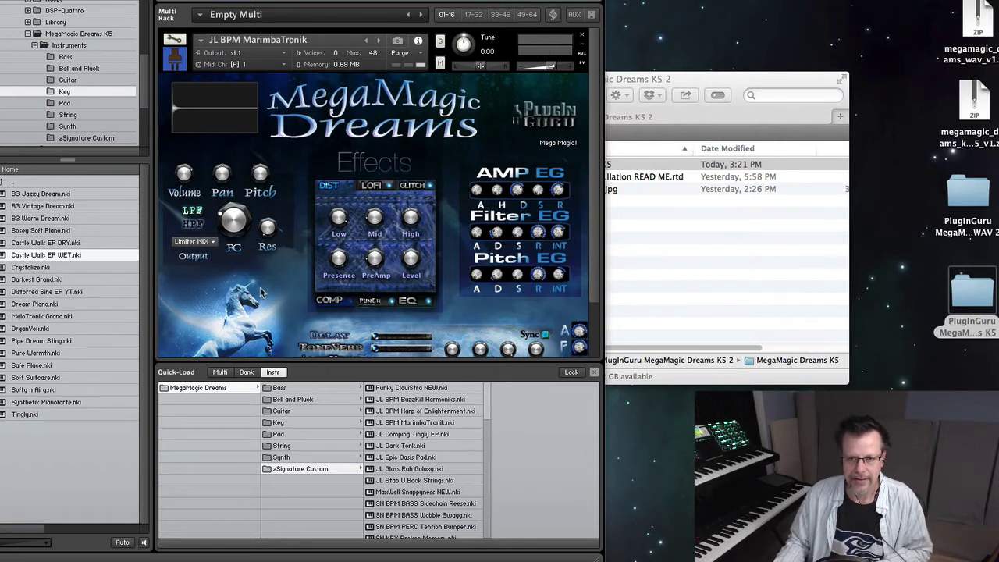
Hide the browser, look over the edit view, then open the filter cutoff to 22.8kHz.
{"action": "key", "text": "F7"}
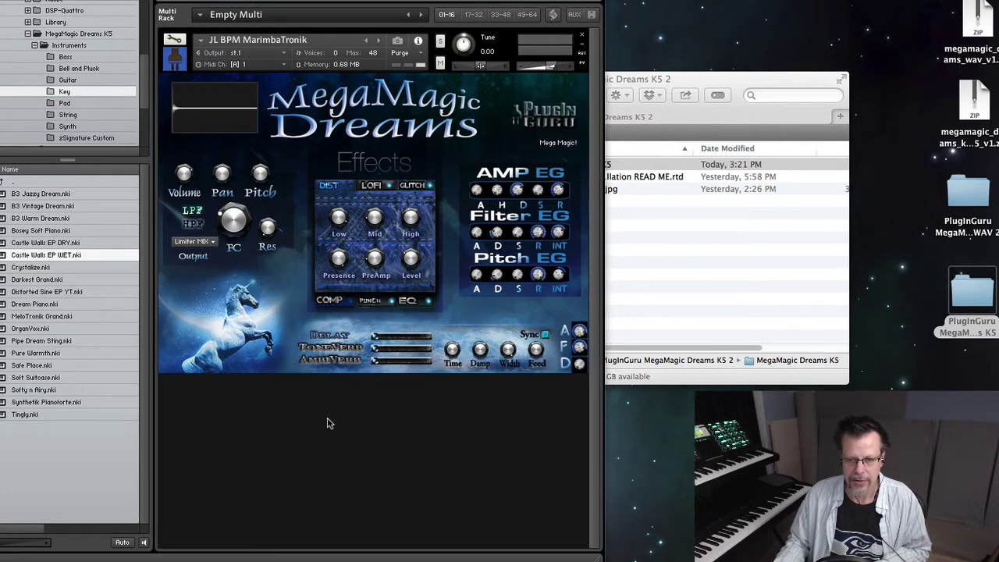
{"action": "left_click", "coordinate": [174, 40]}
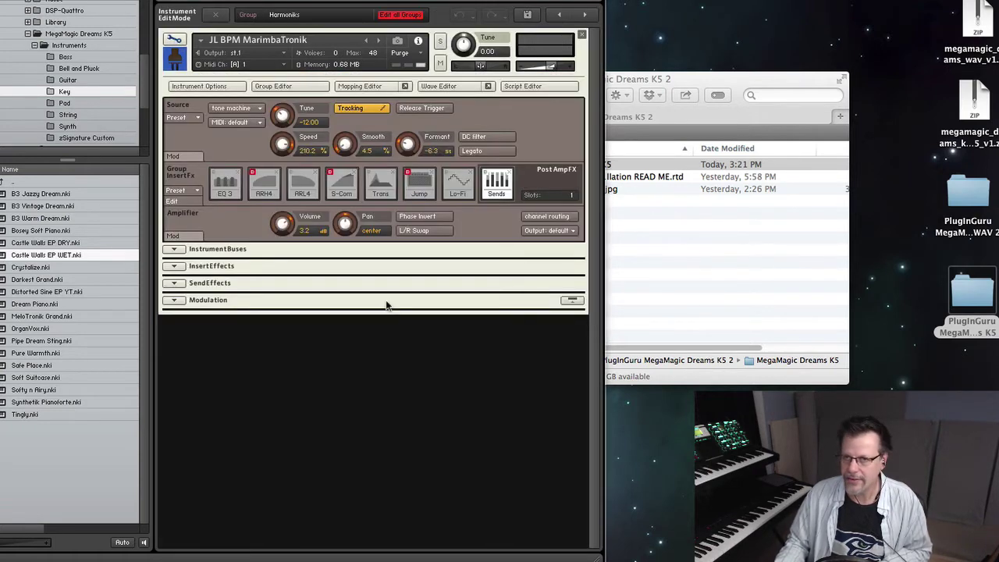
{"action": "left_click", "coordinate": [174, 300]}
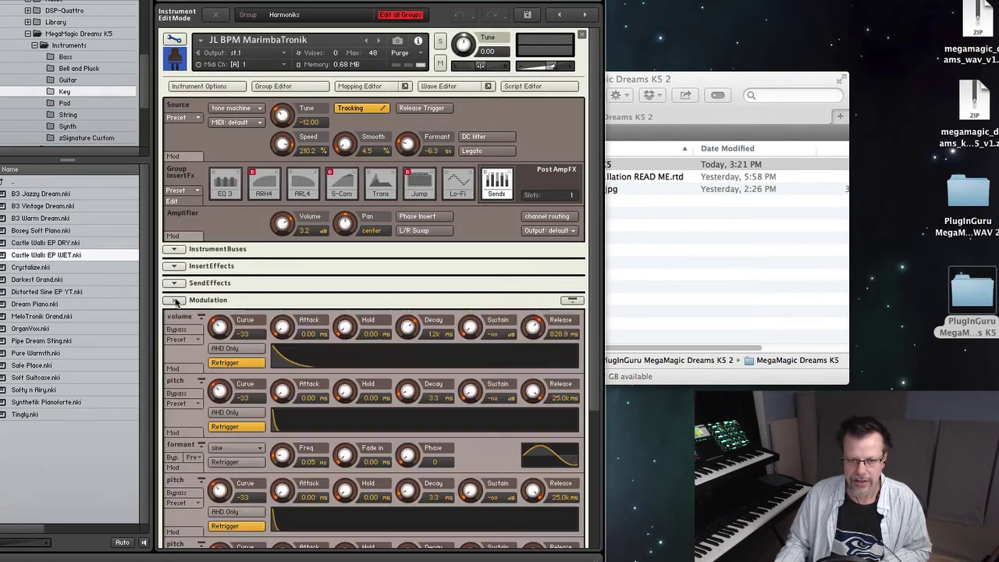
{"action": "left_click", "coordinate": [174, 300]}
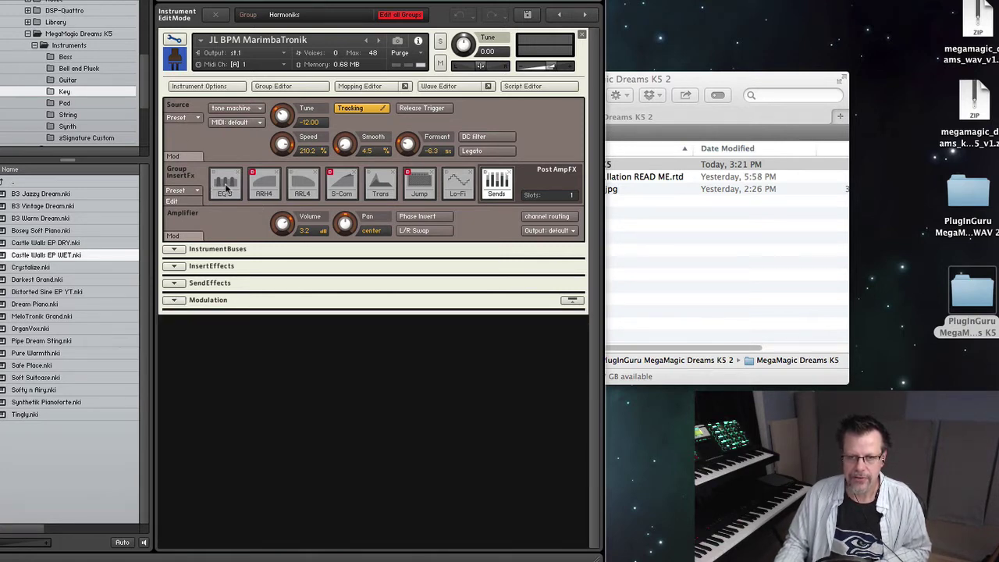
{"action": "left_click", "coordinate": [307, 182]}
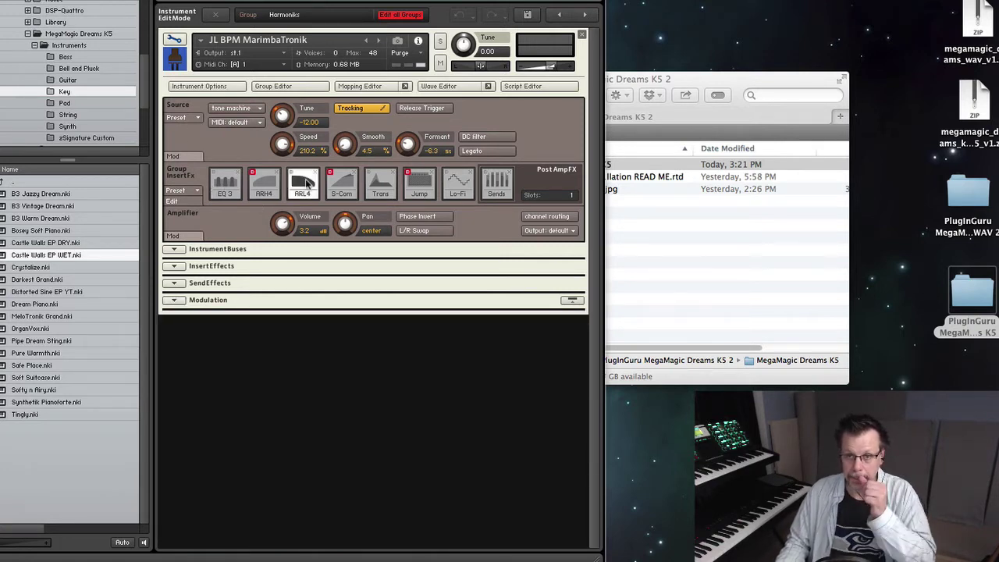
{"action": "left_click", "coordinate": [174, 41]}
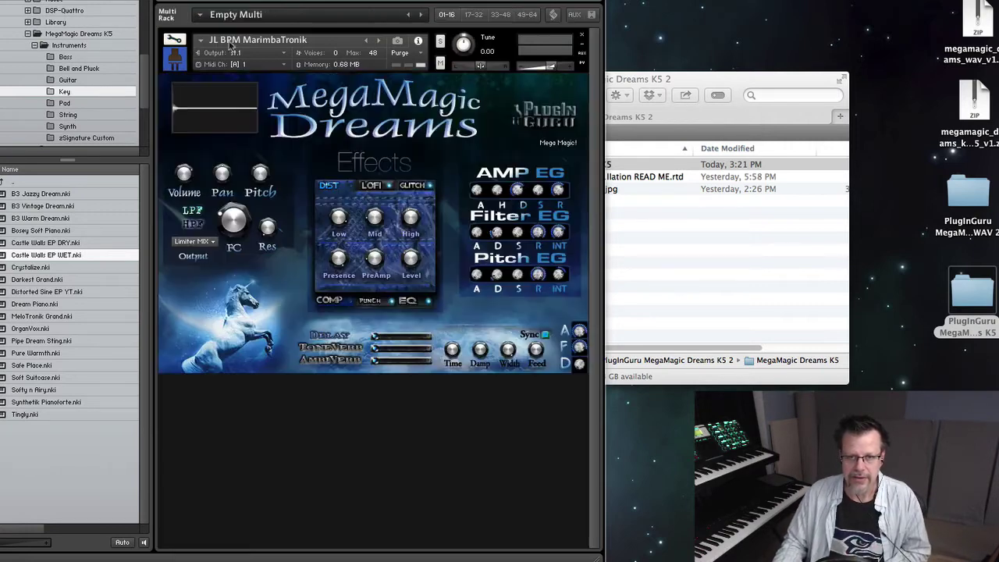
{"action": "left_click_drag", "start_coordinate": [244, 225], "coordinate": [245, 226]}
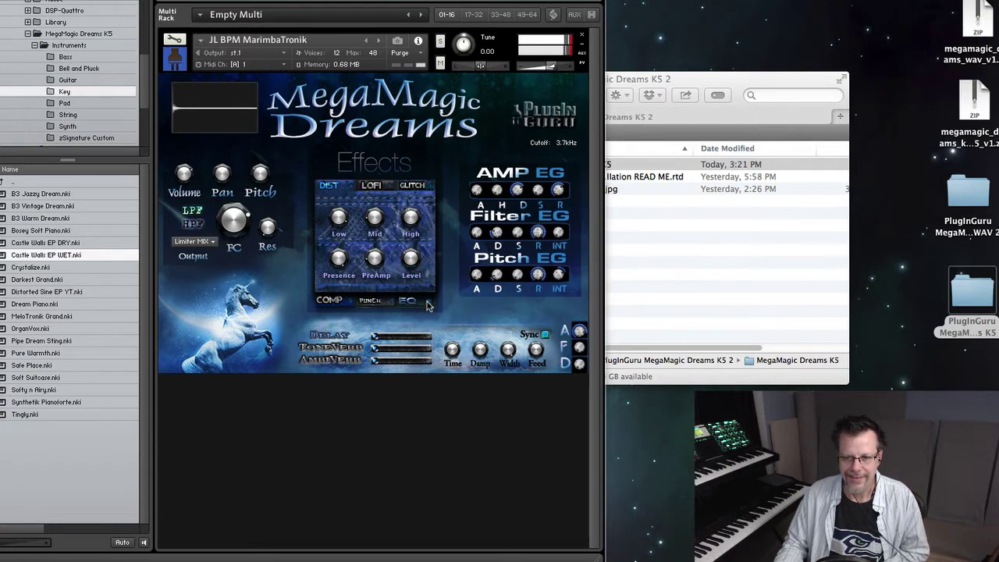
{"action": "left_click_drag", "start_coordinate": [221, 232], "coordinate": [224, 188]}
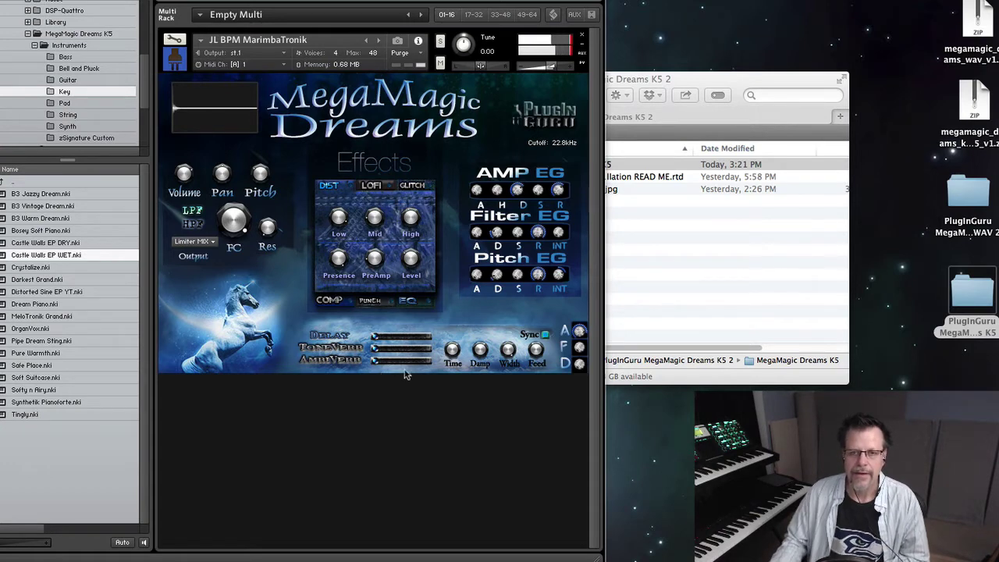
In edit mode, try the sampler and tone machine source modes and reset Tune to 0.00.
{"action": "left_click", "coordinate": [173, 41]}
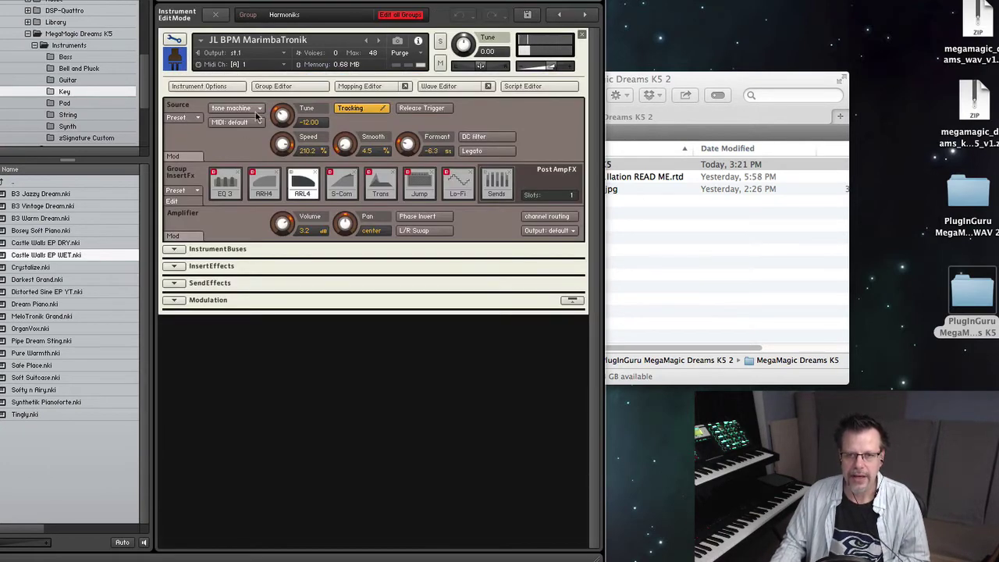
{"action": "left_click", "coordinate": [248, 108]}
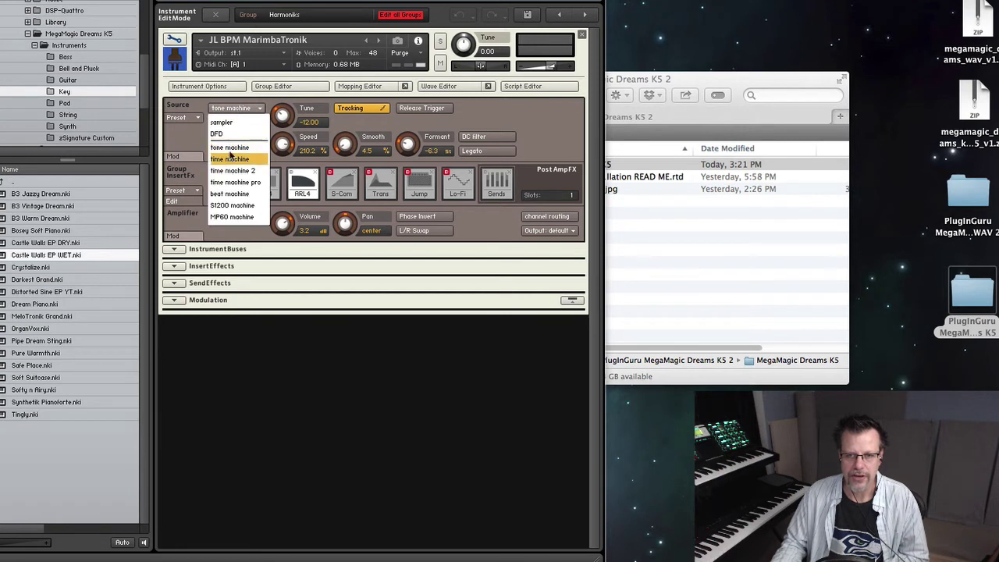
{"action": "left_click", "coordinate": [232, 123]}
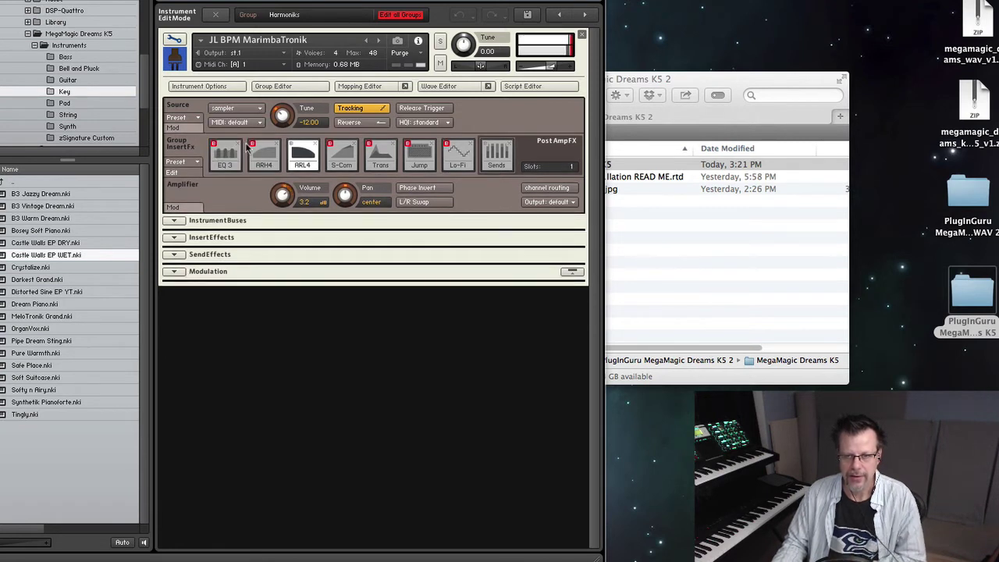
{"action": "left_click", "coordinate": [282, 115], "text": "super"}
{"action": "left_click", "coordinate": [221, 110]}
{"action": "left_click", "coordinate": [241, 146]}
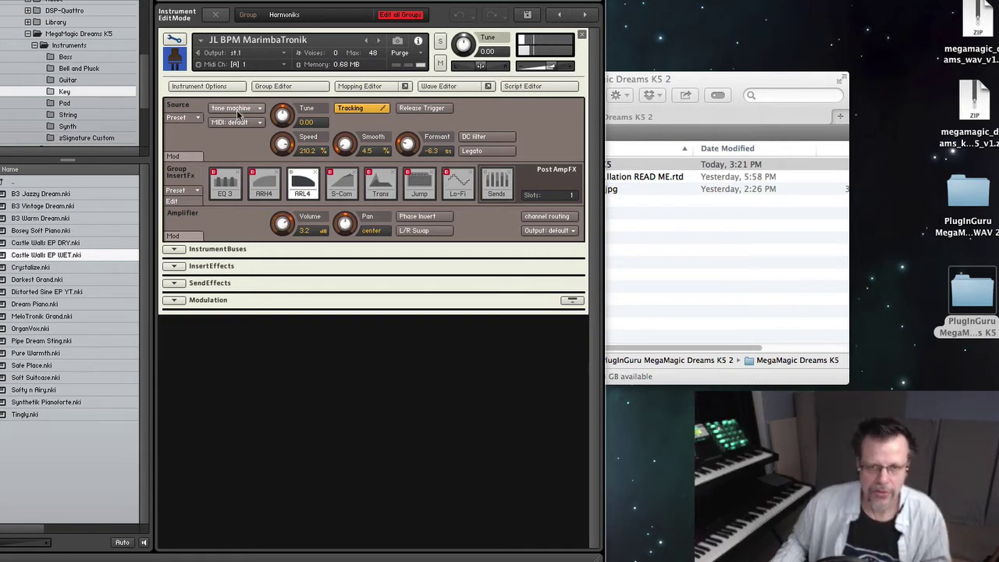
{"action": "left_click", "coordinate": [234, 110]}
{"action": "left_click", "coordinate": [238, 127]}
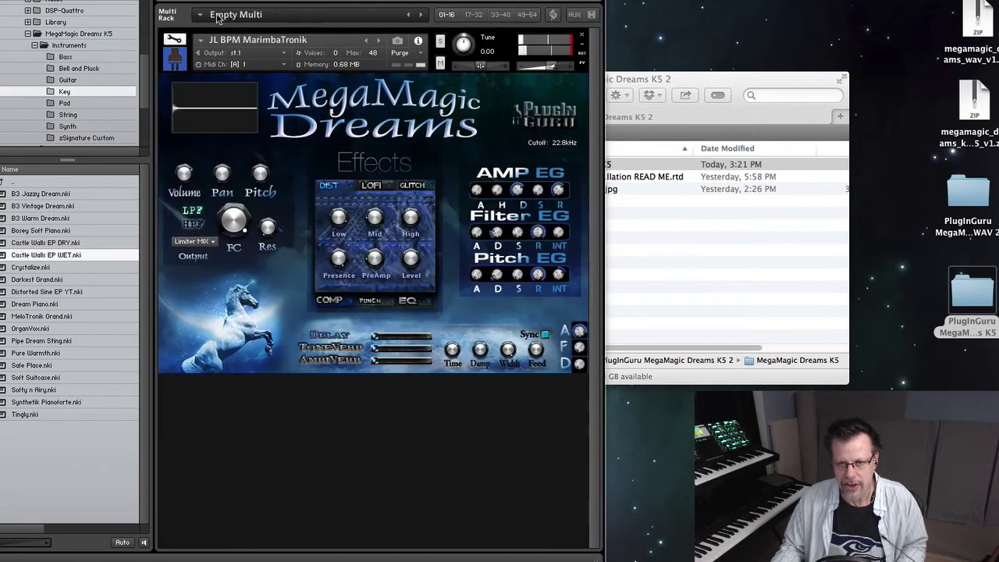
{"action": "left_click", "coordinate": [217, 16]}
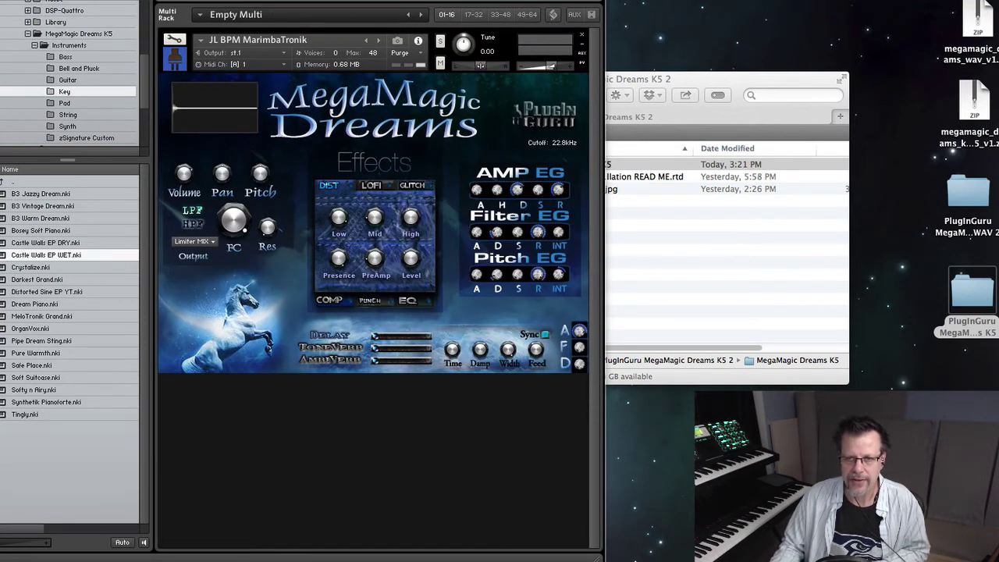
{"action": "left_click", "coordinate": [371, 0]}
{"action": "mouse_move", "coordinate": [453, 41]}
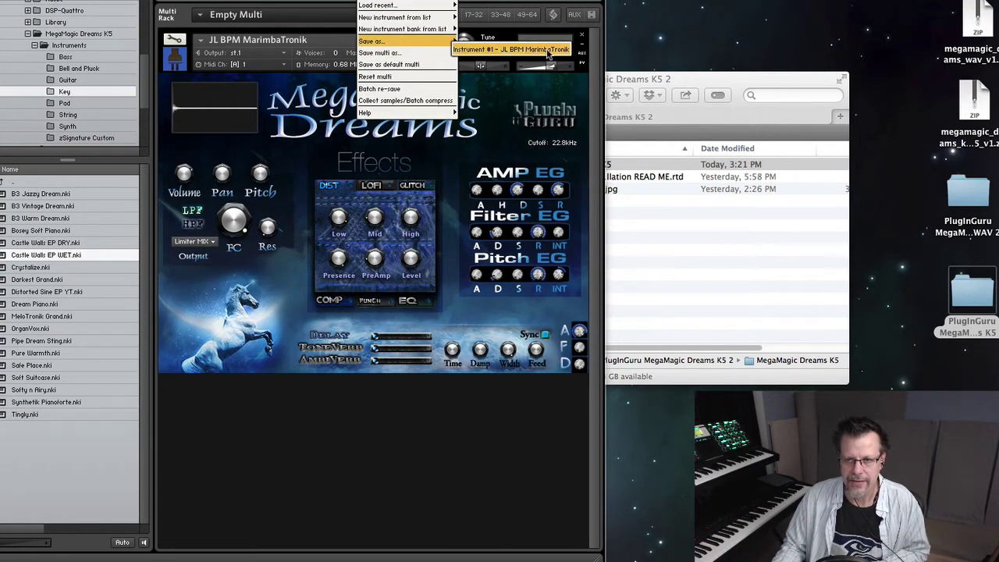
{"action": "left_click", "coordinate": [515, 132]}
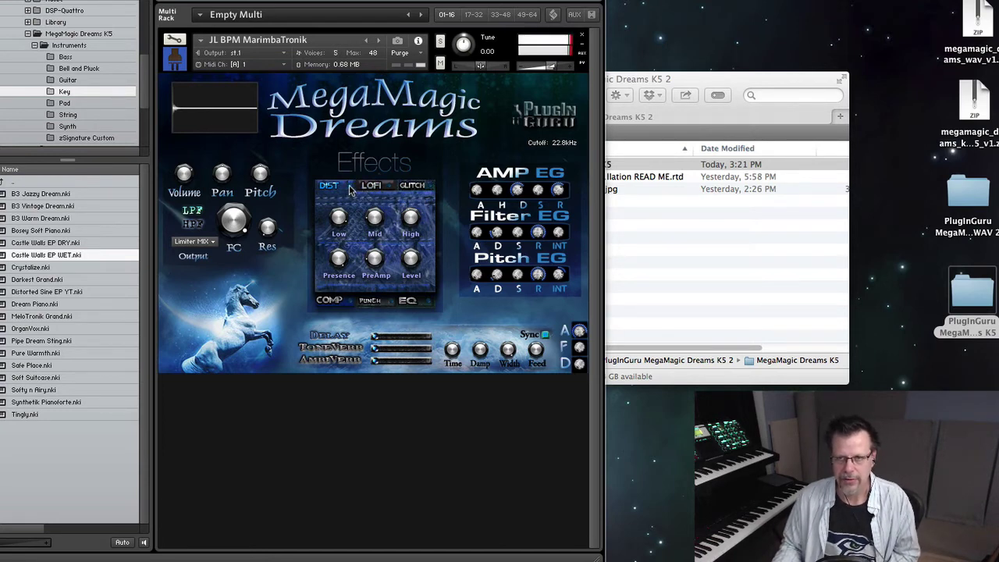
Drag MarimbaTronik's LoFi Bits knob down to 3.4, then show the Glitch effect panel.
{"action": "left_click", "coordinate": [375, 186]}
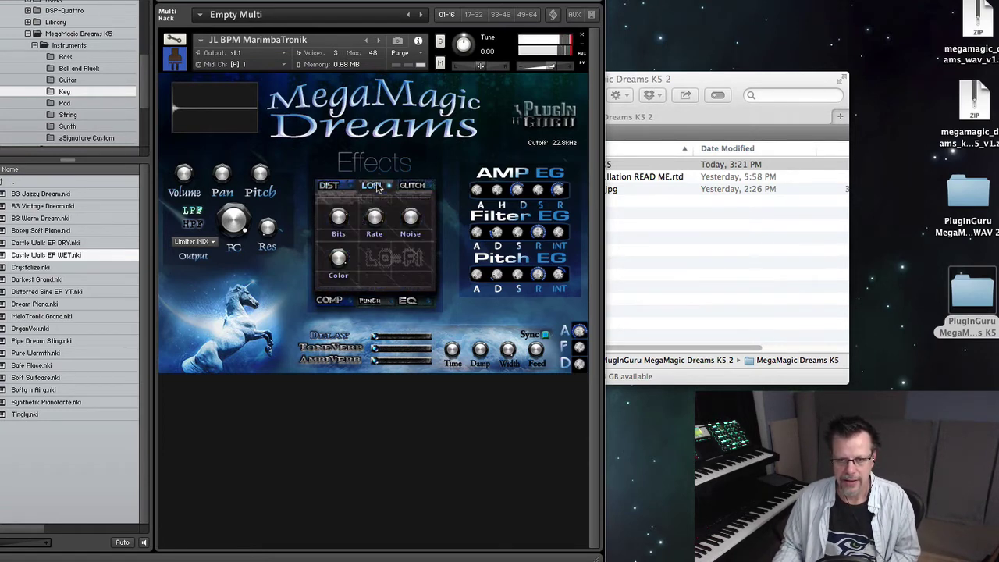
{"action": "left_click", "coordinate": [348, 220]}
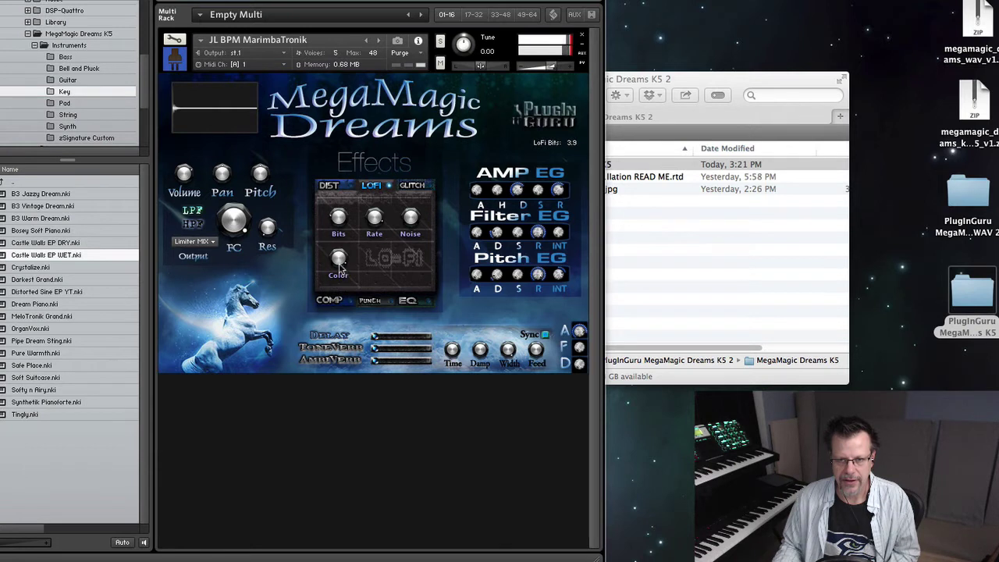
{"action": "left_click_drag", "start_coordinate": [377, 224], "coordinate": [374, 259]}
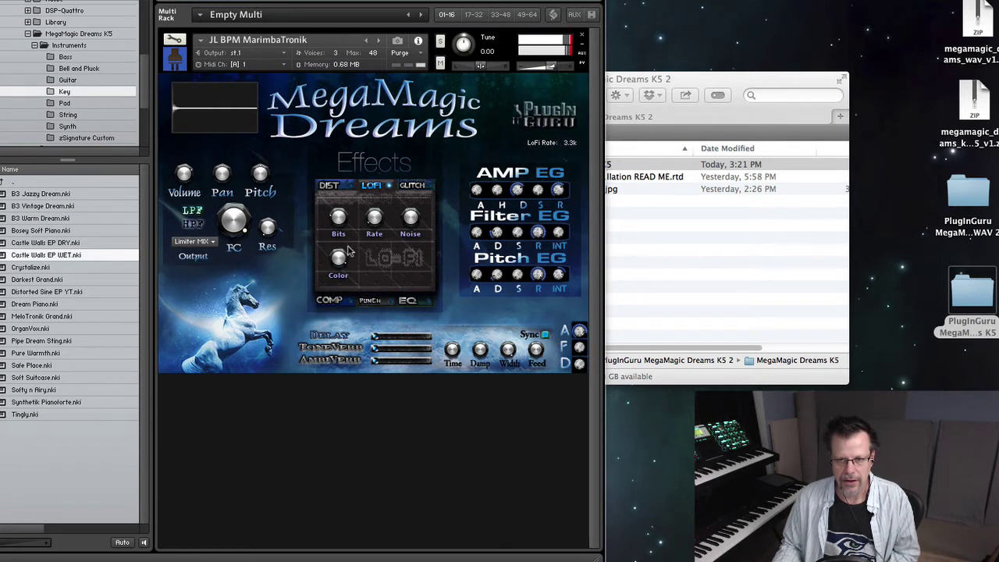
{"action": "left_click_drag", "start_coordinate": [339, 219], "coordinate": [340, 175]}
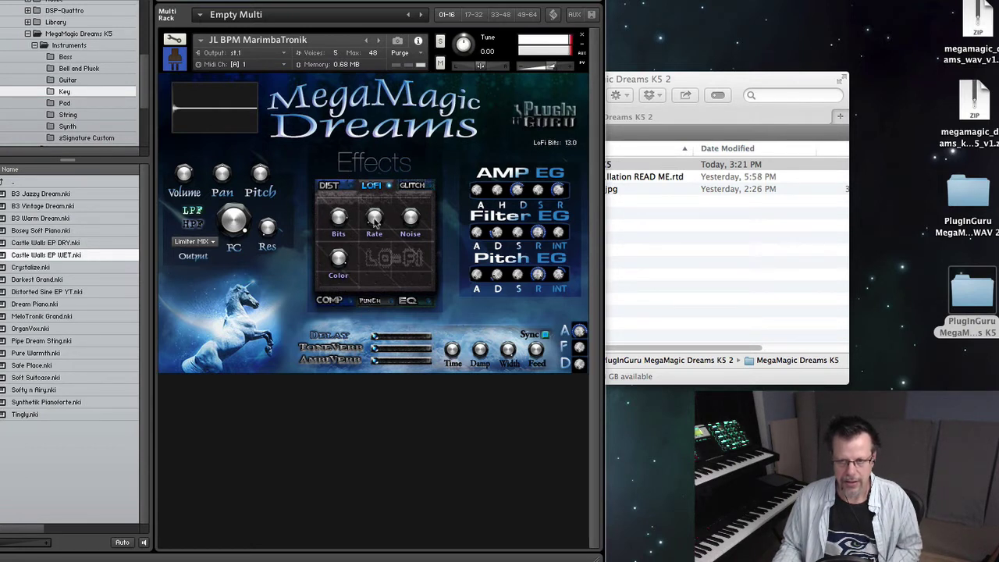
{"action": "left_click", "coordinate": [414, 218]}
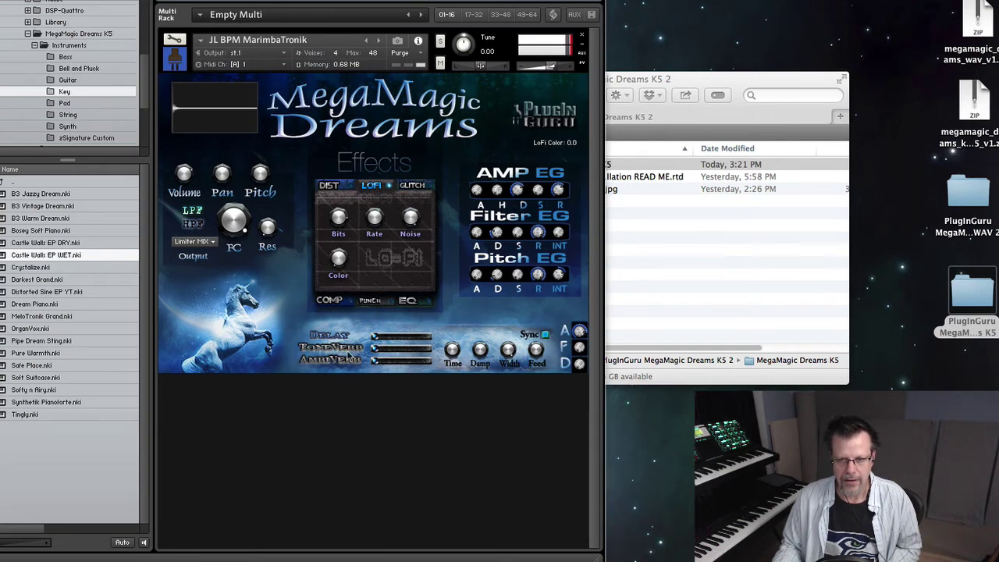
{"action": "left_click_drag", "start_coordinate": [339, 219], "coordinate": [338, 289]}
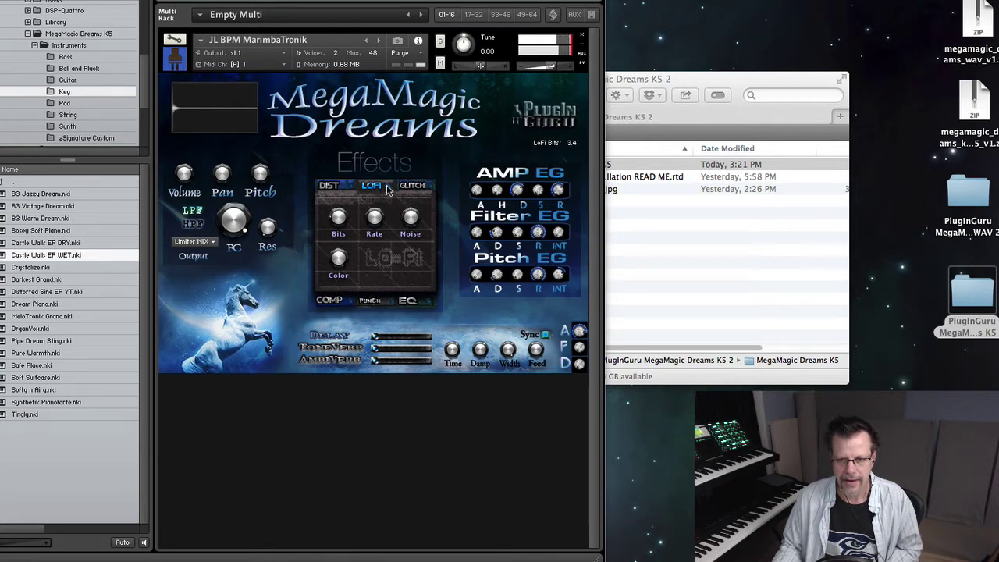
{"action": "left_click", "coordinate": [414, 185]}
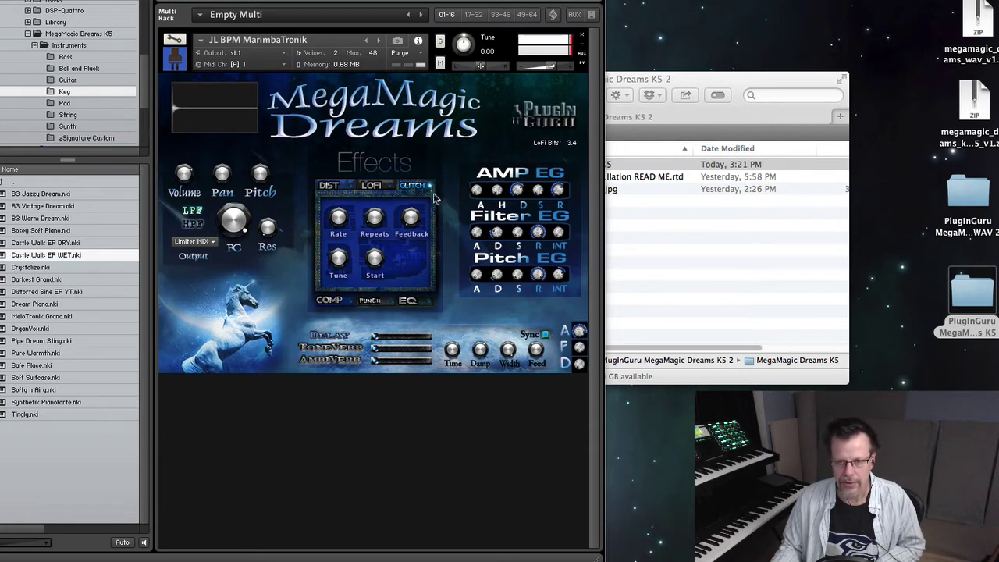
Change the Glitch rate to 1/8 t and then to 1/16 t.
{"action": "left_click", "coordinate": [346, 223]}
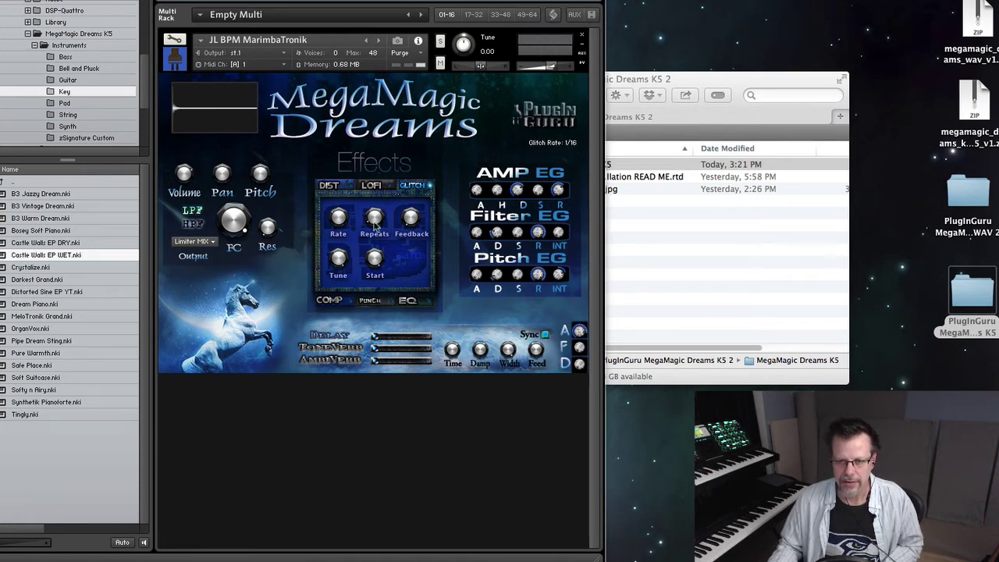
{"action": "left_click_drag", "start_coordinate": [344, 223], "coordinate": [339, 261]}
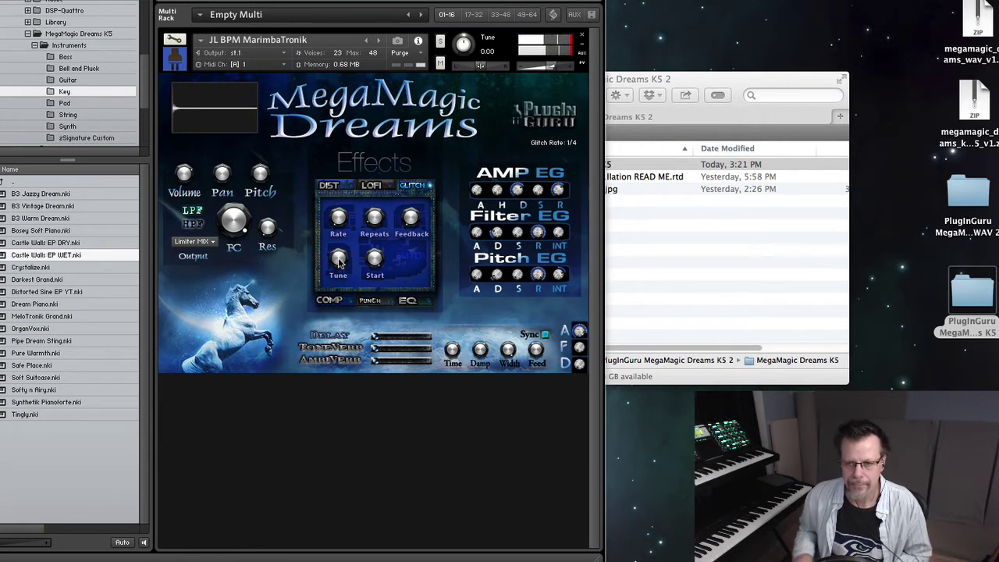
{"action": "left_click_drag", "start_coordinate": [340, 221], "coordinate": [337, 141]}
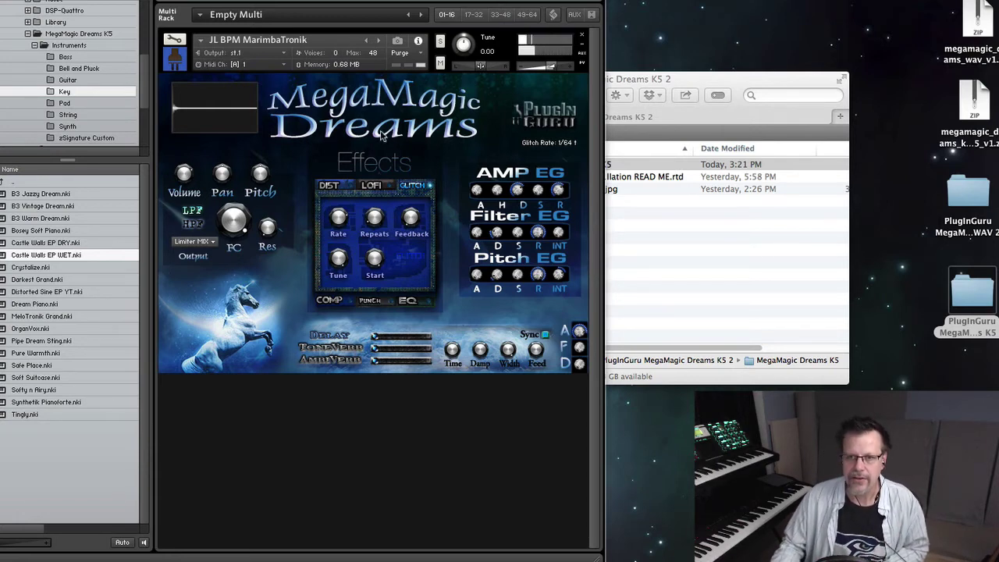
Lower MarimbaTronik's compressor threshold to -17.2 dB.
{"action": "left_click", "coordinate": [331, 56]}
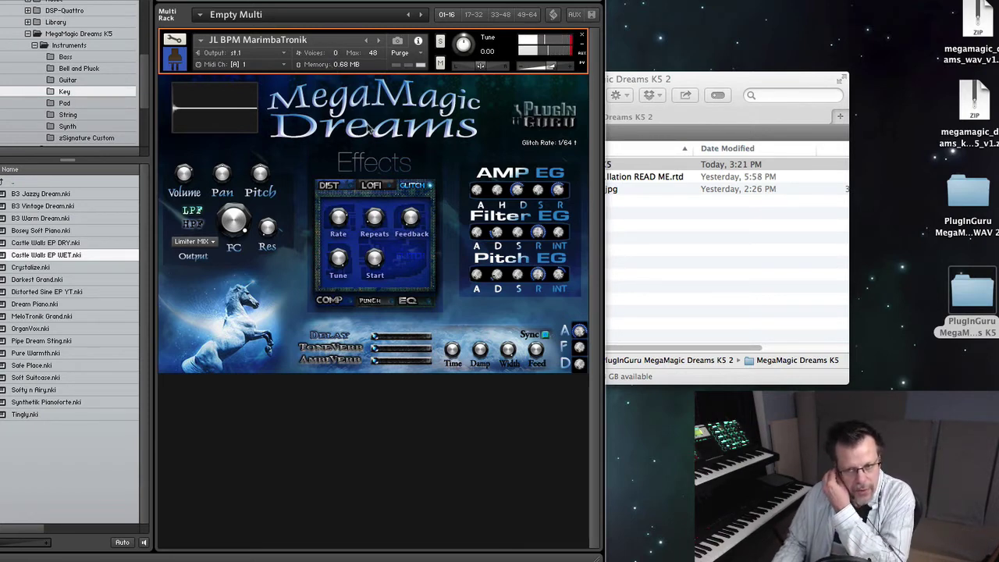
{"action": "left_click", "coordinate": [333, 303]}
{"action": "left_click_drag", "start_coordinate": [347, 219], "coordinate": [335, 250]}
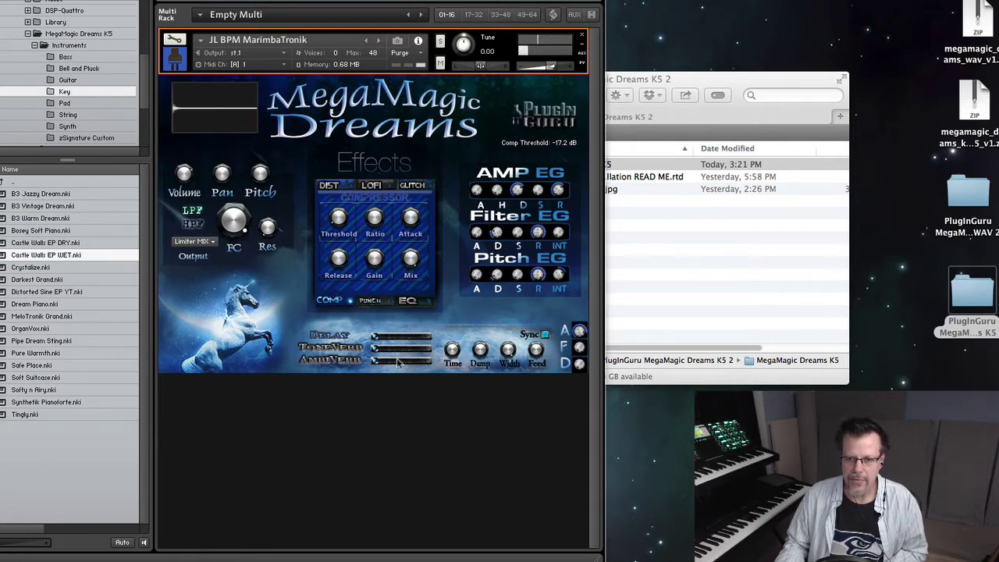
Show the ToneVerb reverb settings on the MegaMagic Dreams front panel.
{"action": "left_click", "coordinate": [174, 41]}
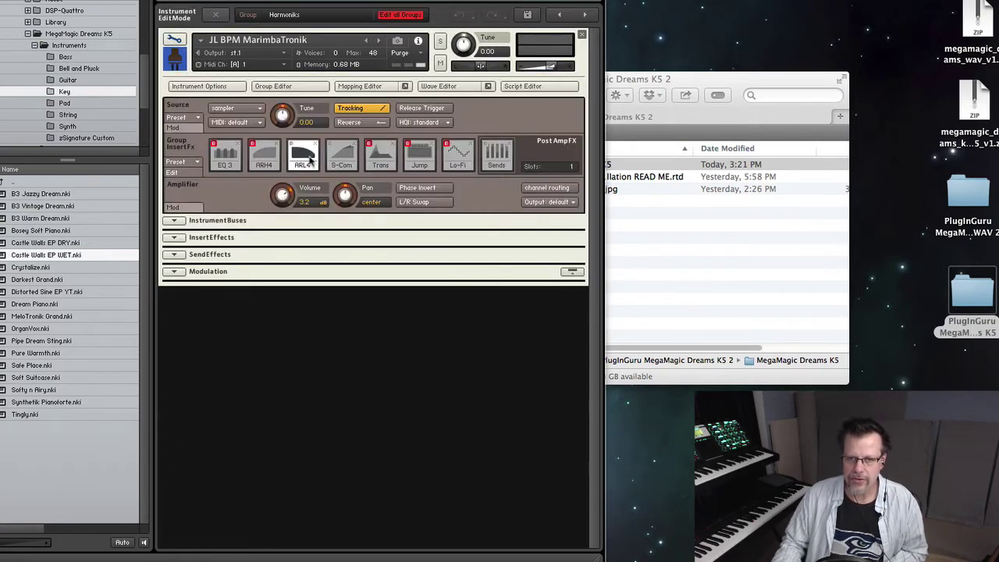
{"action": "left_click", "coordinate": [216, 15]}
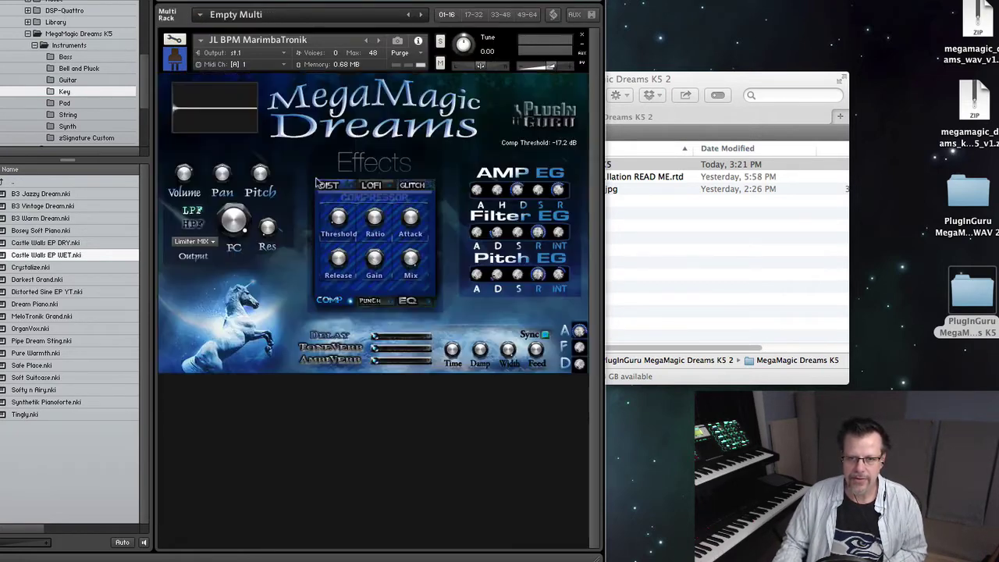
{"action": "left_click", "coordinate": [344, 348]}
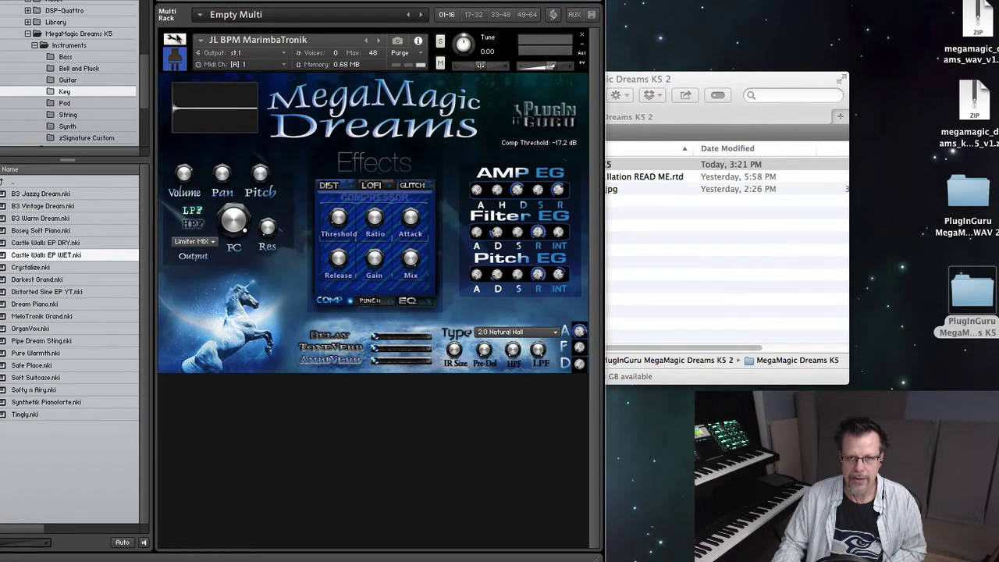
Bypass the Delay insert effect and bring up the effects list for an empty slot.
{"action": "left_click", "coordinate": [174, 41]}
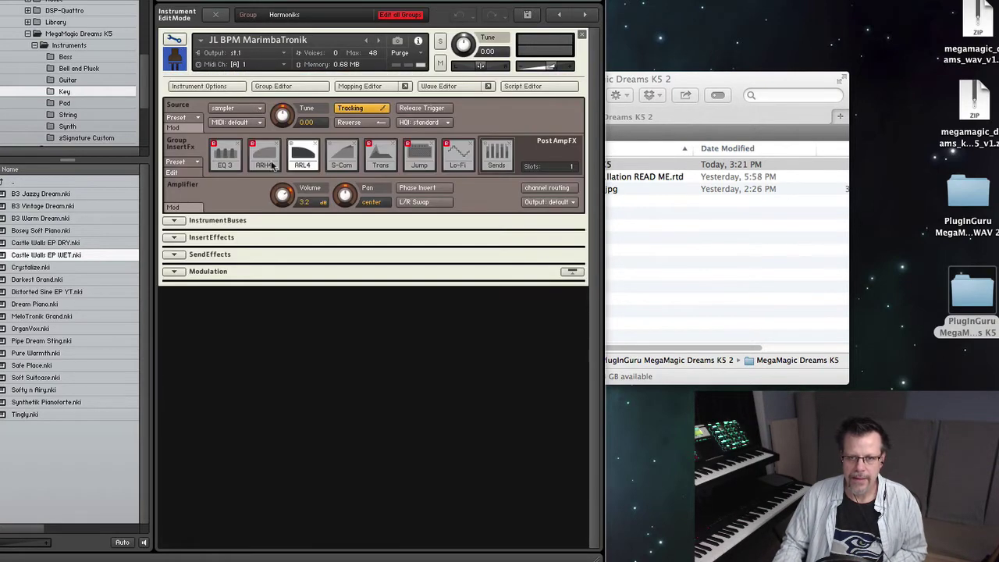
{"action": "left_click", "coordinate": [175, 238]}
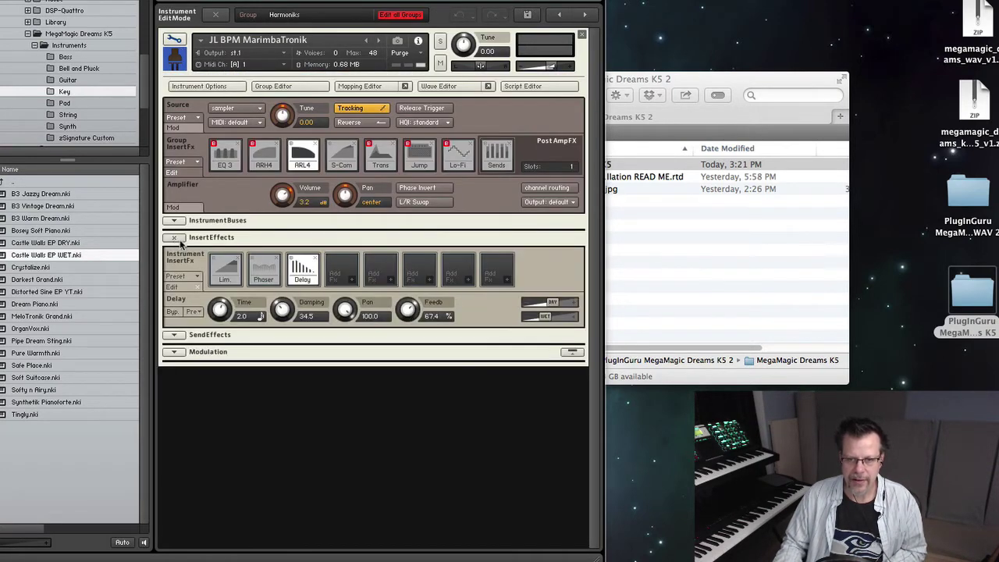
{"action": "left_click", "coordinate": [291, 258]}
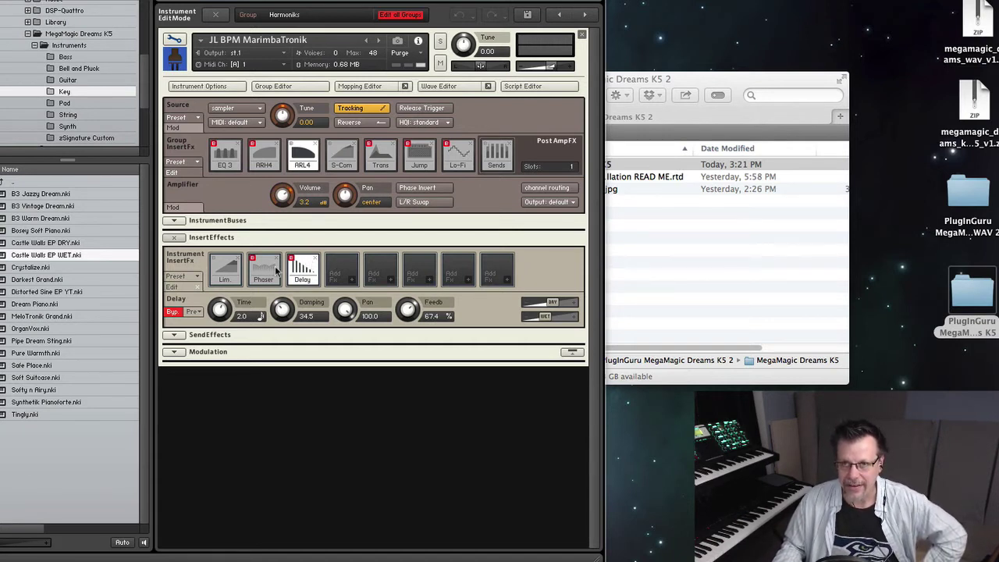
{"action": "left_click", "coordinate": [218, 14]}
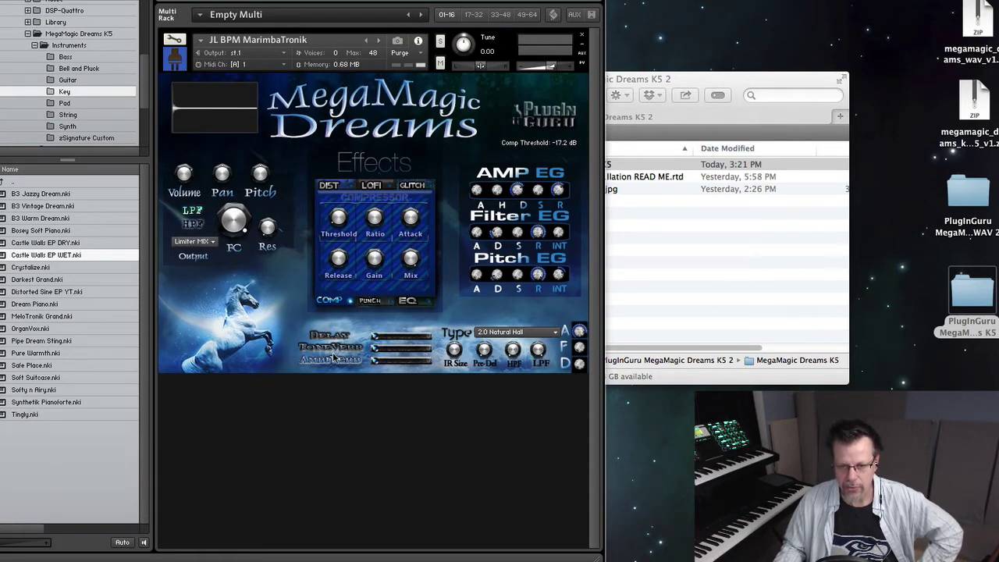
{"action": "left_click", "coordinate": [174, 39]}
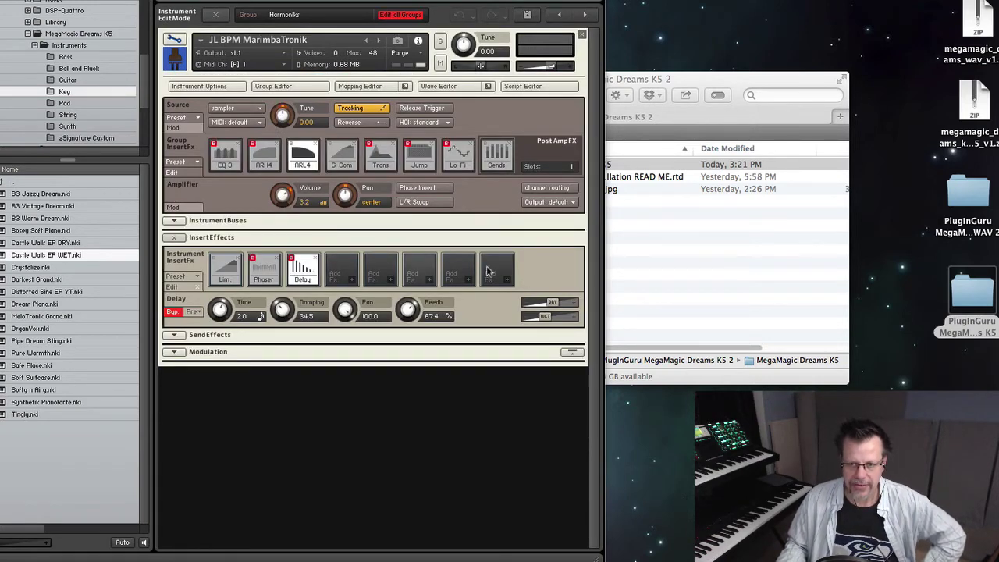
{"action": "left_click", "coordinate": [380, 274]}
{"action": "mouse_move", "coordinate": [363, 317]}
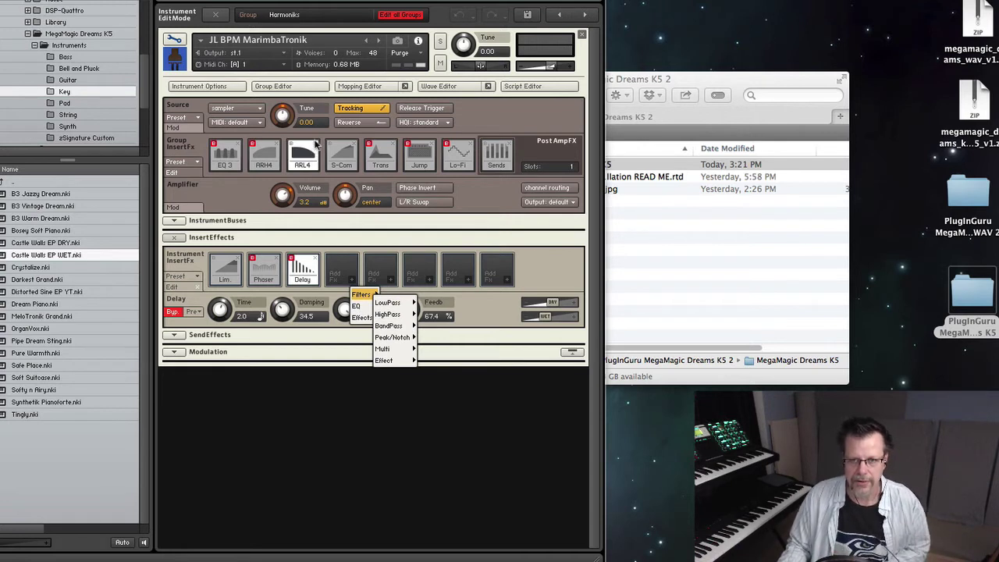
Remove the ARL4 group effect and insert Filters > Multi > SV Par. BP/BP in its place.
{"action": "left_click", "coordinate": [317, 146]}
{"action": "left_click", "coordinate": [316, 144]}
{"action": "left_click", "coordinate": [313, 168]}
{"action": "mouse_move", "coordinate": [321, 181]}
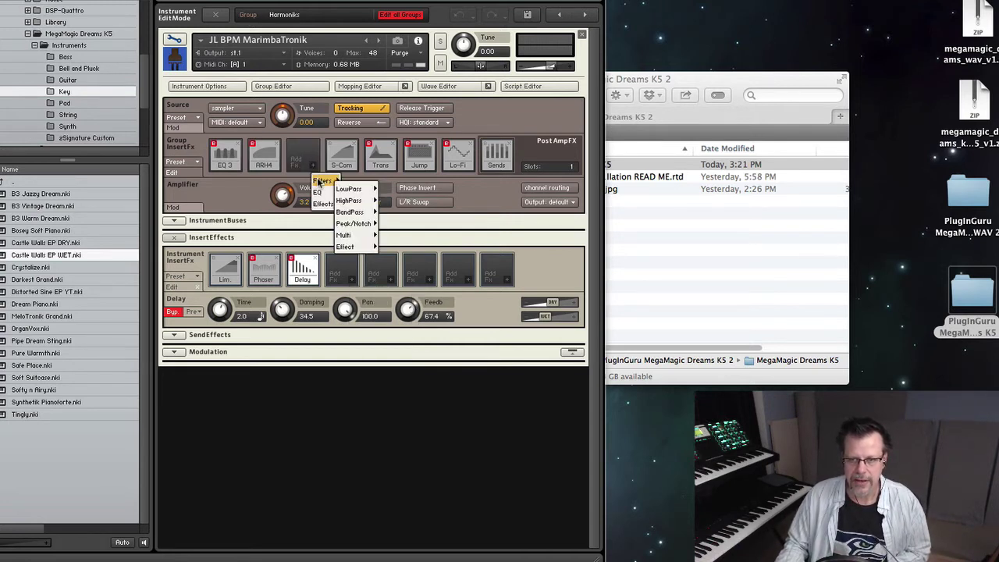
{"action": "mouse_move", "coordinate": [358, 236]}
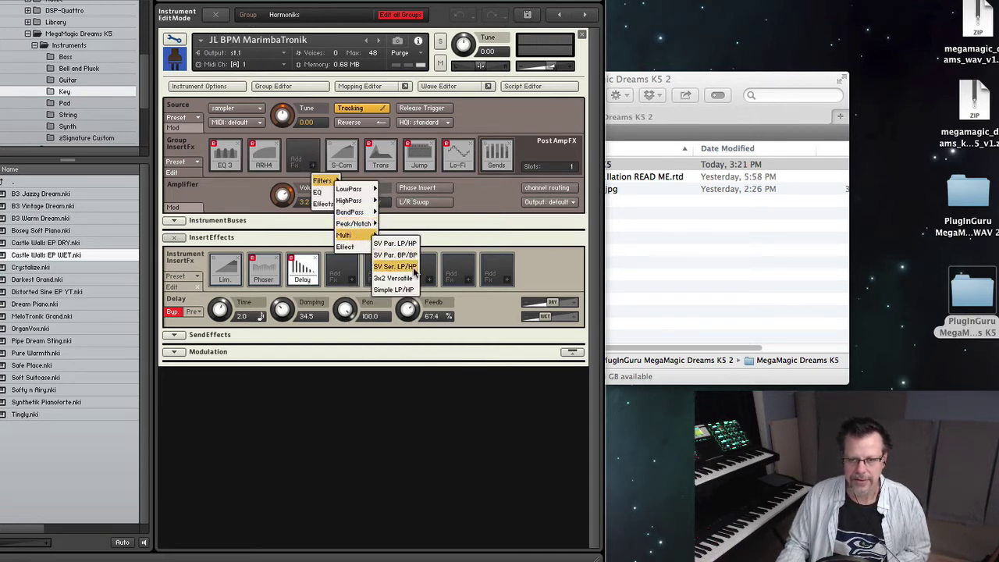
{"action": "left_click", "coordinate": [390, 251]}
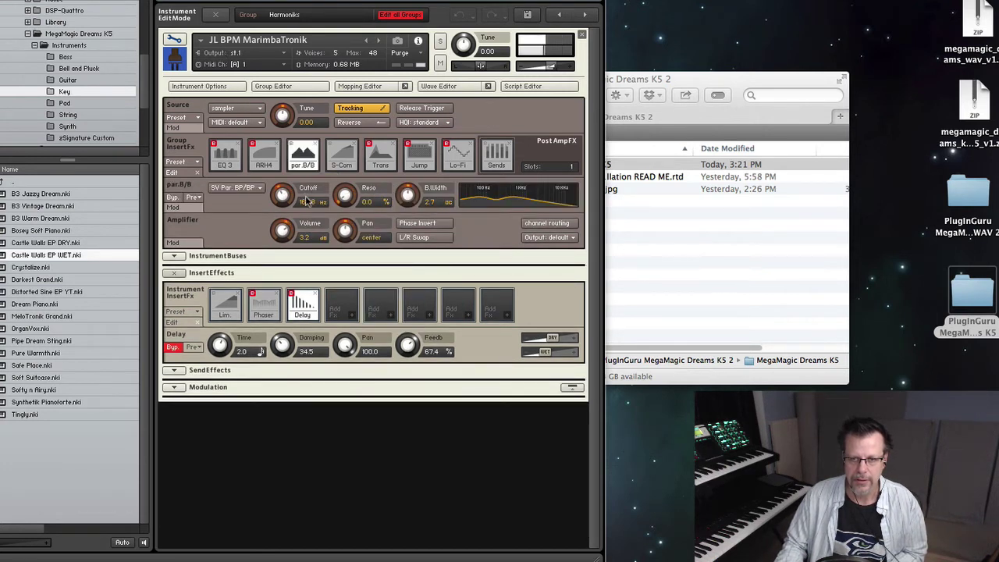
Set the filter to 831.5 Hz cutoff, 58.2% resonance and 2.2 bandwidth.
{"action": "left_click_drag", "start_coordinate": [345, 197], "coordinate": [343, 144]}
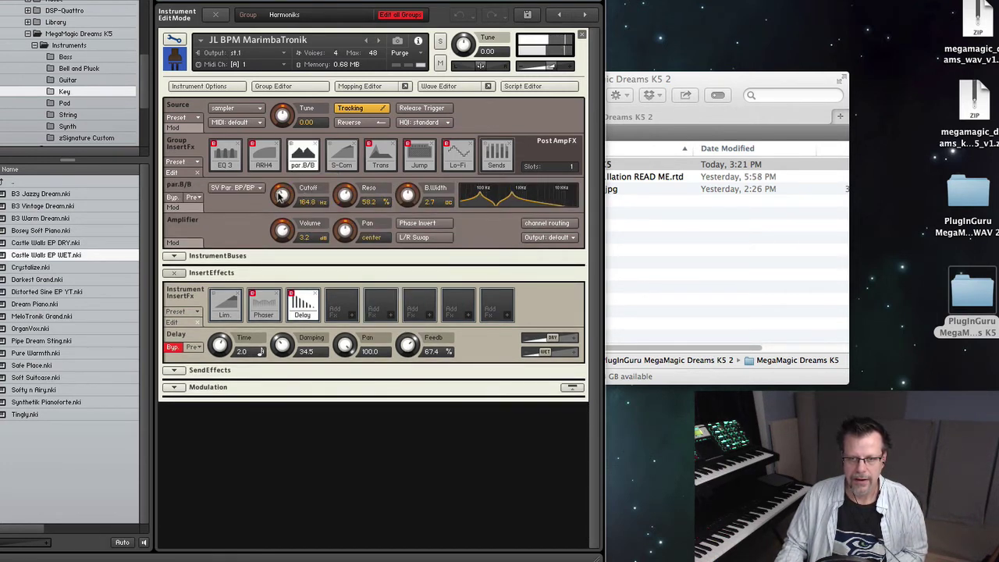
{"action": "left_click_drag", "start_coordinate": [283, 194], "coordinate": [287, 173]}
{"action": "mouse_move", "coordinate": [410, 195]}
{"action": "left_mouse_down"}
{"action": "mouse_move", "coordinate": [401, 184]}
{"action": "mouse_move", "coordinate": [400, 208]}
{"action": "left_mouse_up"}
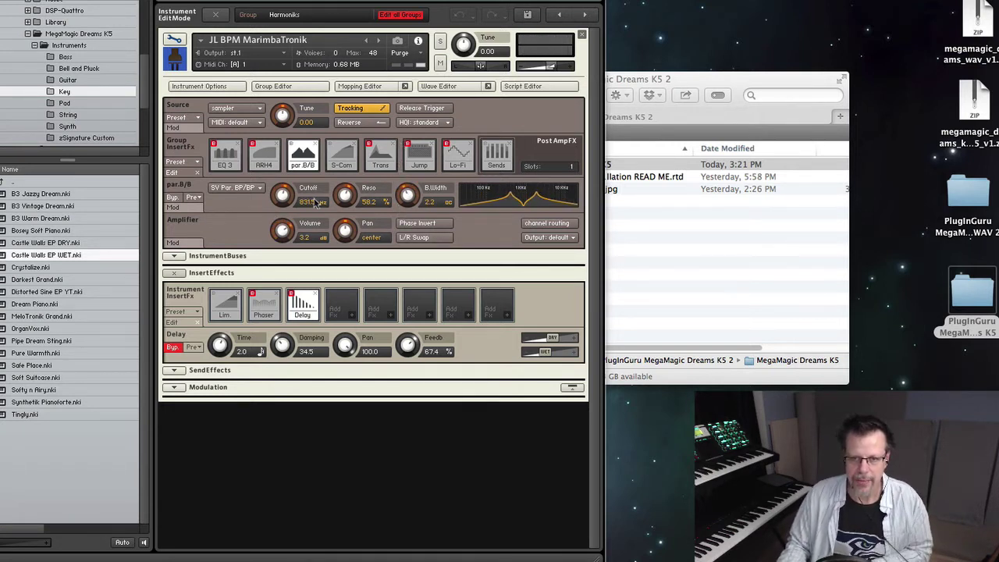
Assign a 1.0 Hz sine LFO to B.Width at 36% amount, then return to the front panel.
{"action": "right_click", "coordinate": [407, 196]}
{"action": "mouse_move", "coordinate": [412, 207]}
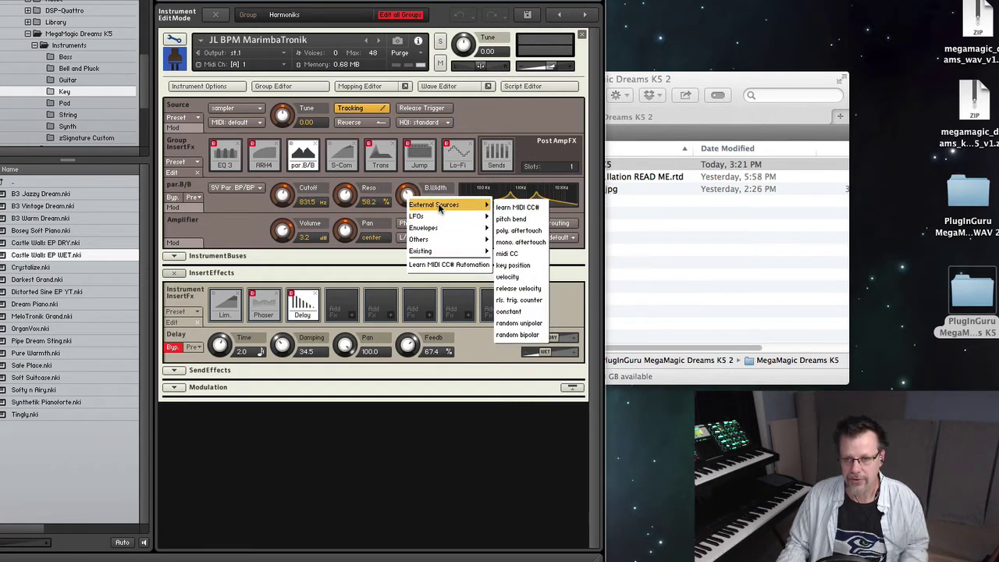
{"action": "mouse_move", "coordinate": [443, 217]}
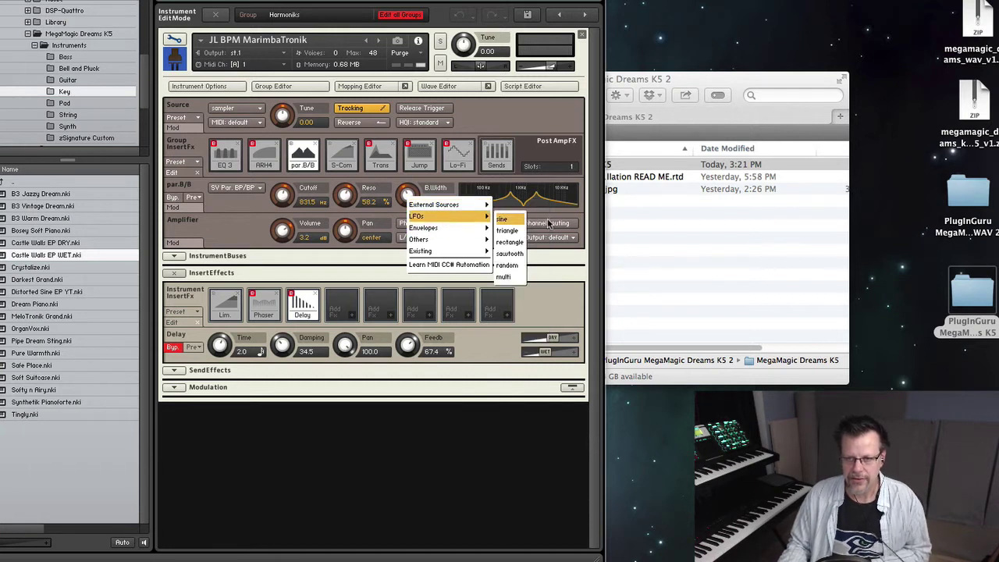
{"action": "left_click", "coordinate": [504, 220]}
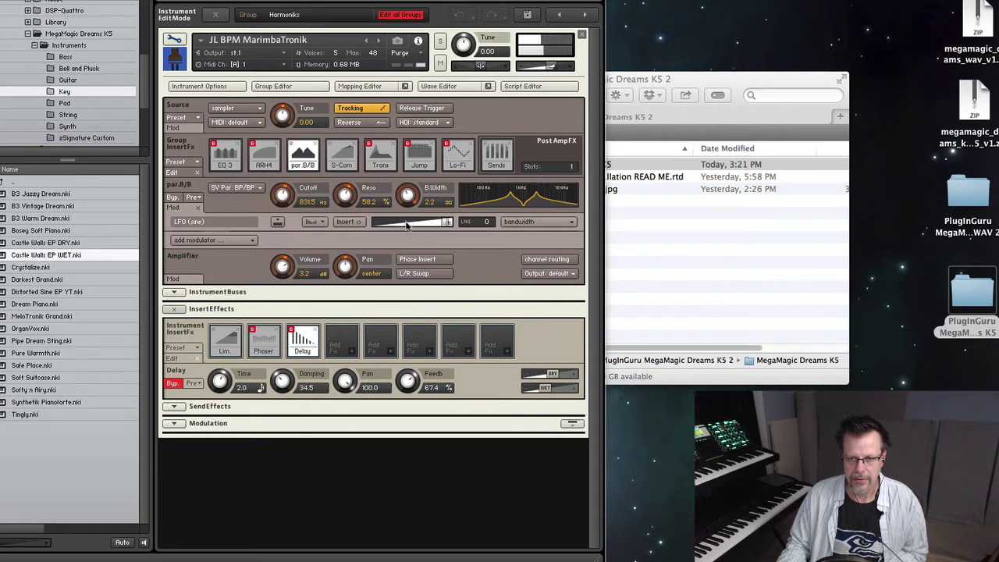
{"action": "left_click", "coordinate": [279, 222]}
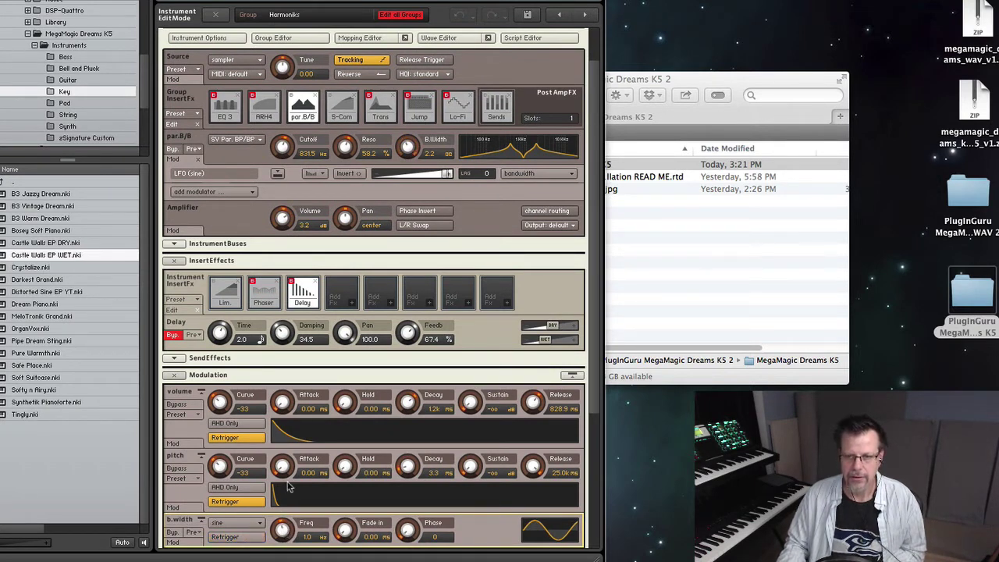
{"action": "left_click_drag", "start_coordinate": [447, 173], "coordinate": [399, 187]}
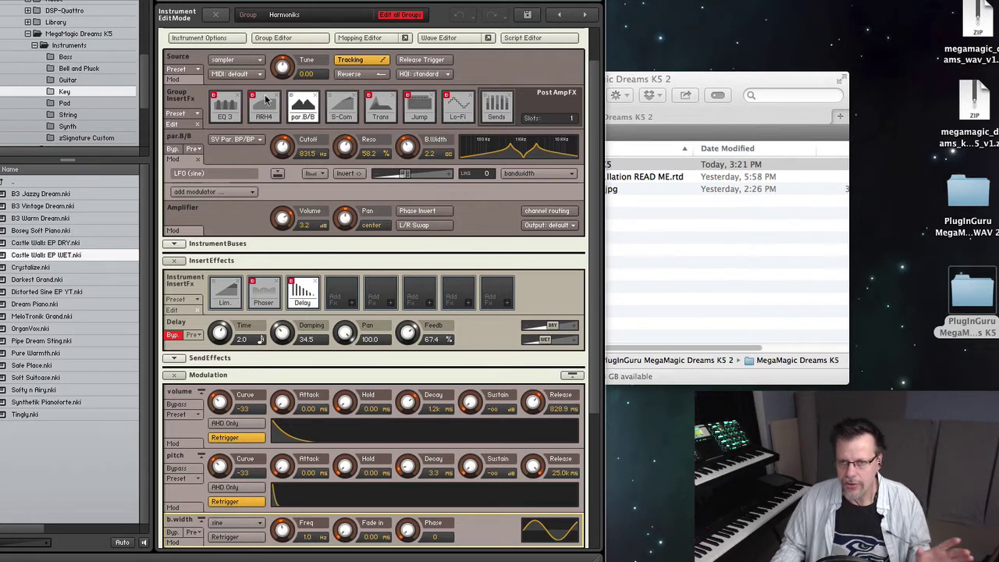
{"action": "left_click", "coordinate": [216, 16]}
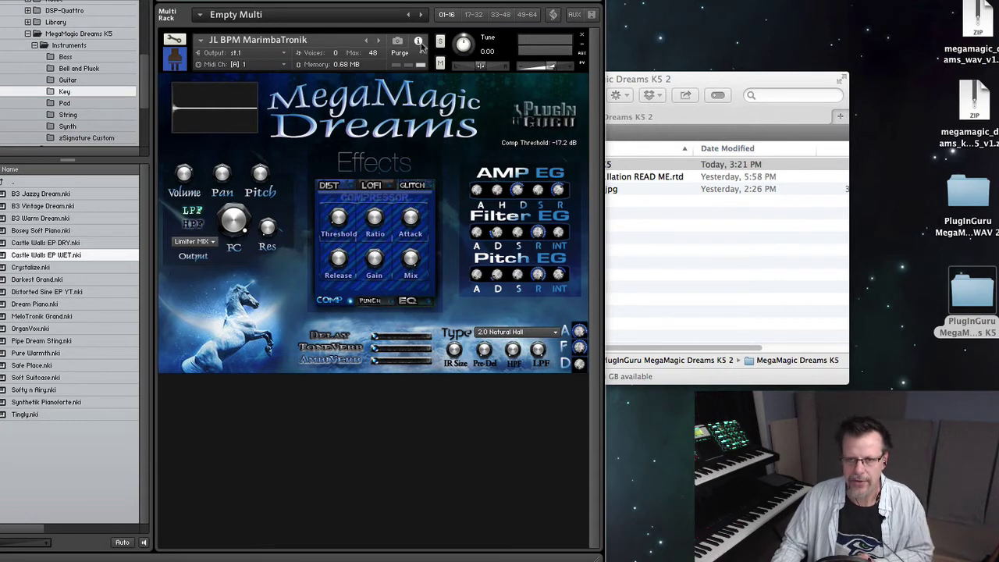
{"action": "left_click", "coordinate": [389, 3]}
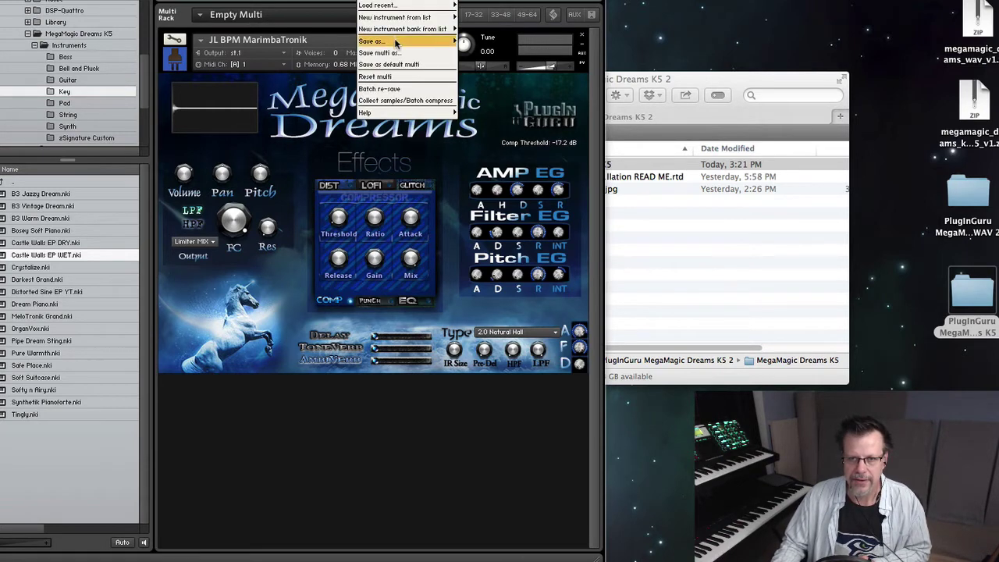
{"action": "mouse_move", "coordinate": [395, 41]}
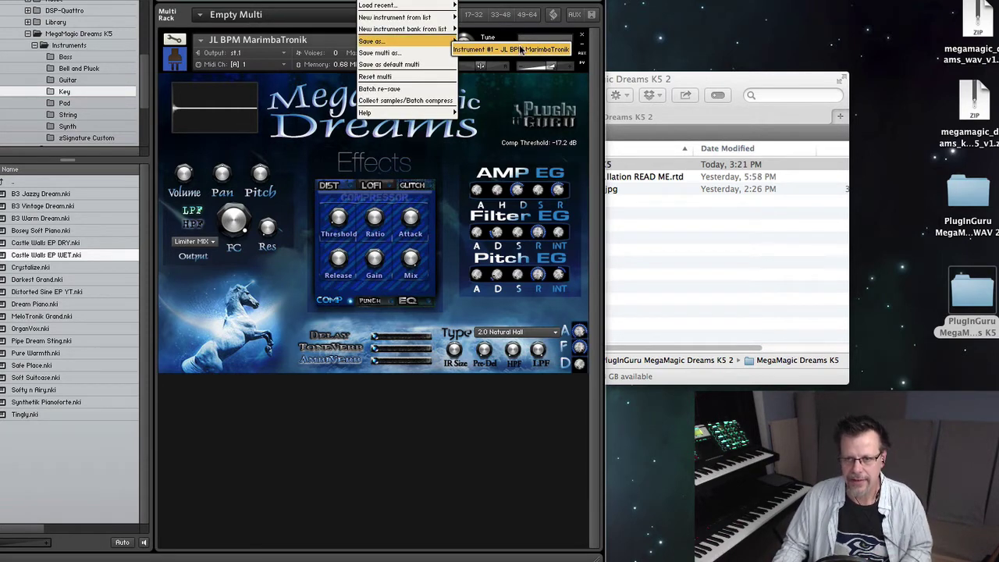
{"action": "left_click", "coordinate": [533, 49]}
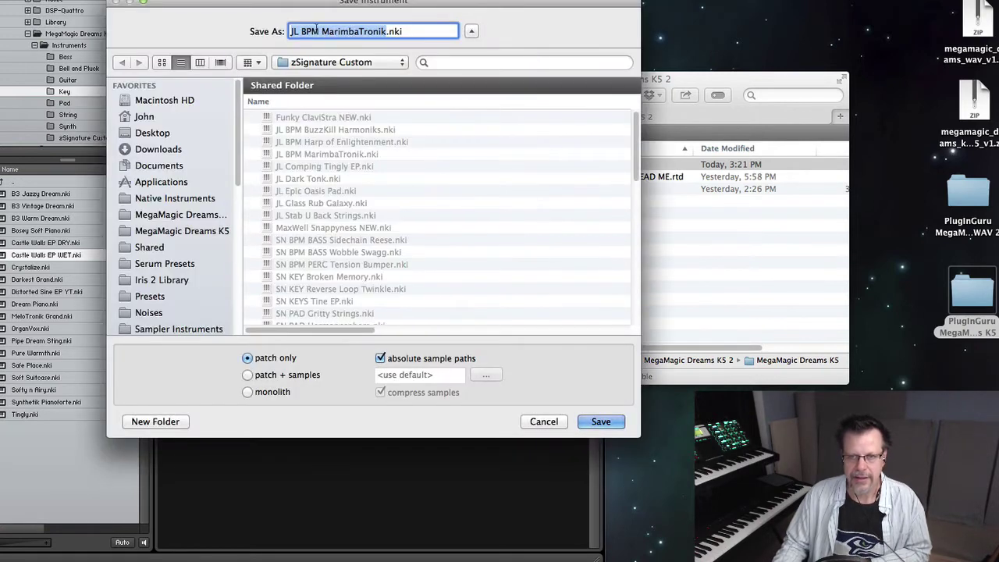
{"action": "left_click", "coordinate": [545, 421]}
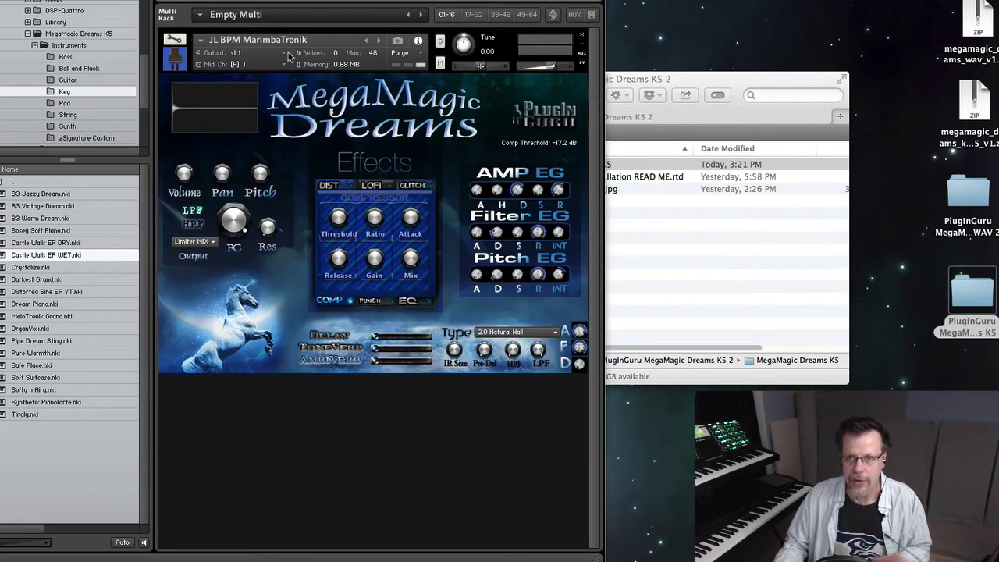
{"action": "left_click", "coordinate": [174, 39]}
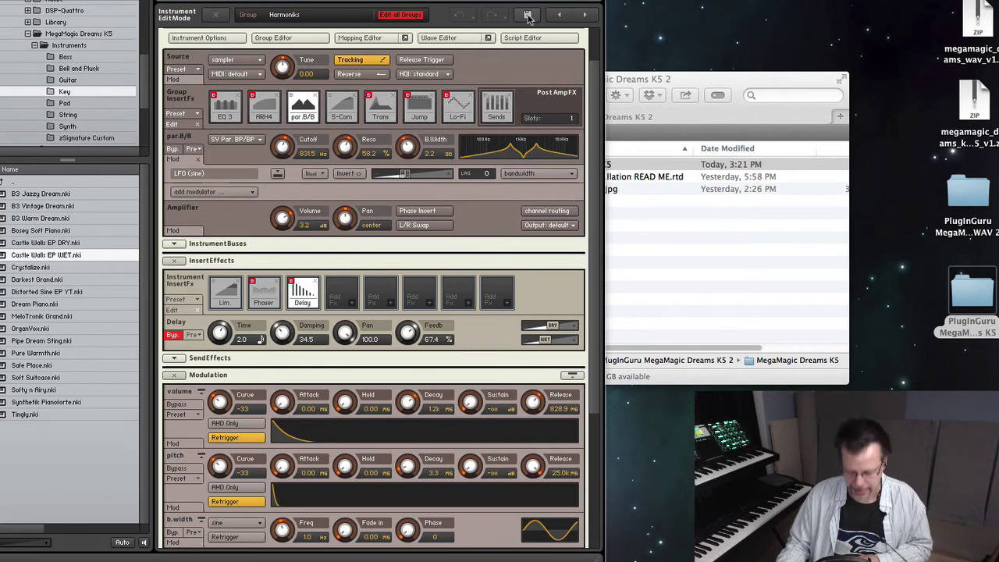
{"action": "left_click", "coordinate": [215, 15]}
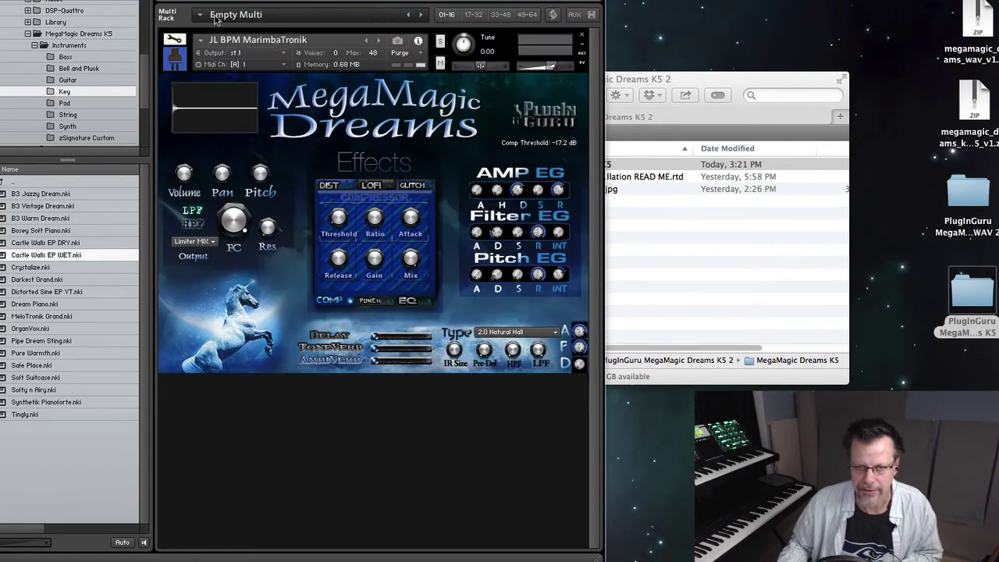
Load the JL Comping Tingy EP preset, hide Kontakt with Cmd+H, and close the Finder window.
{"action": "left_click", "coordinate": [380, 39]}
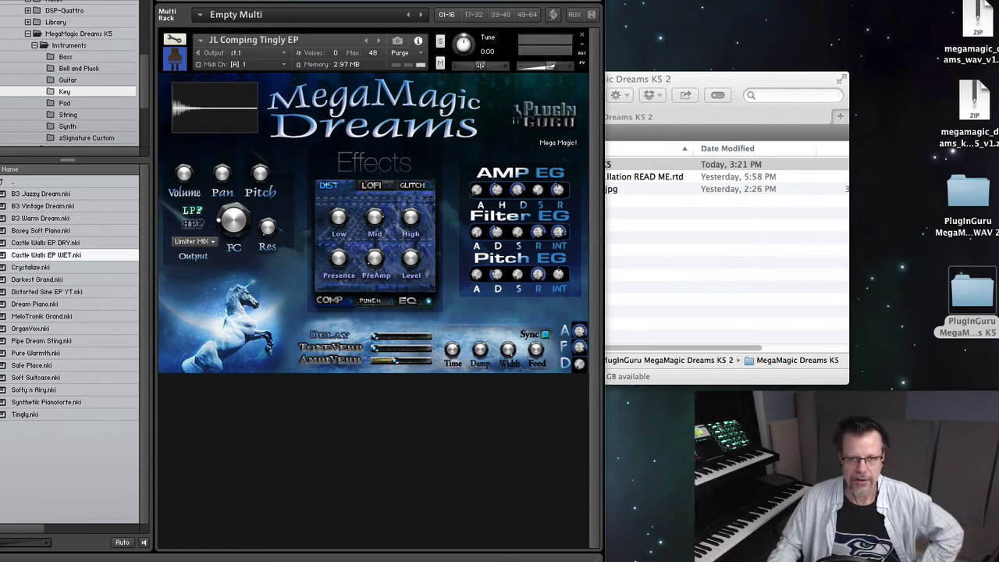
{"action": "key", "text": "super+h"}
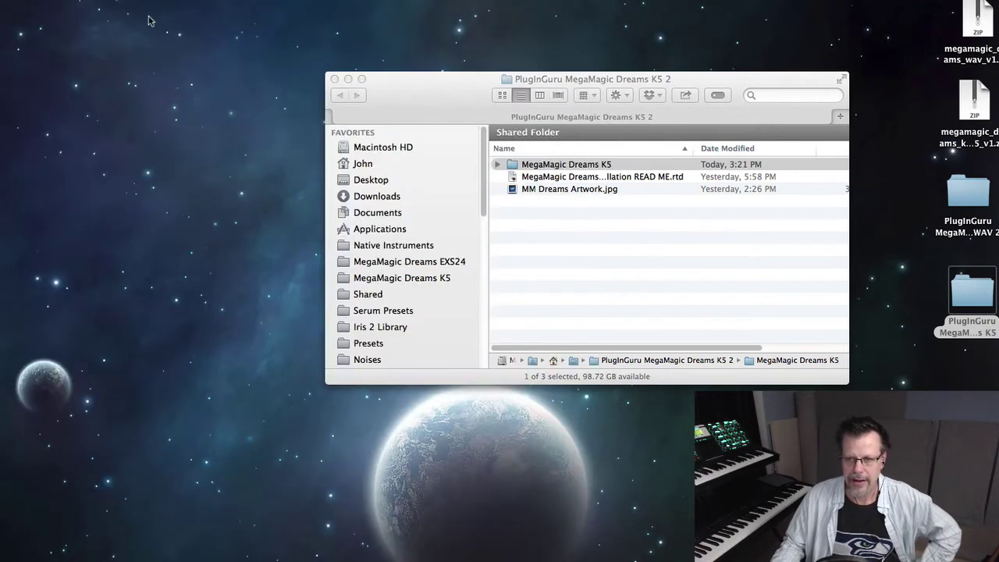
{"action": "left_click", "coordinate": [334, 78]}
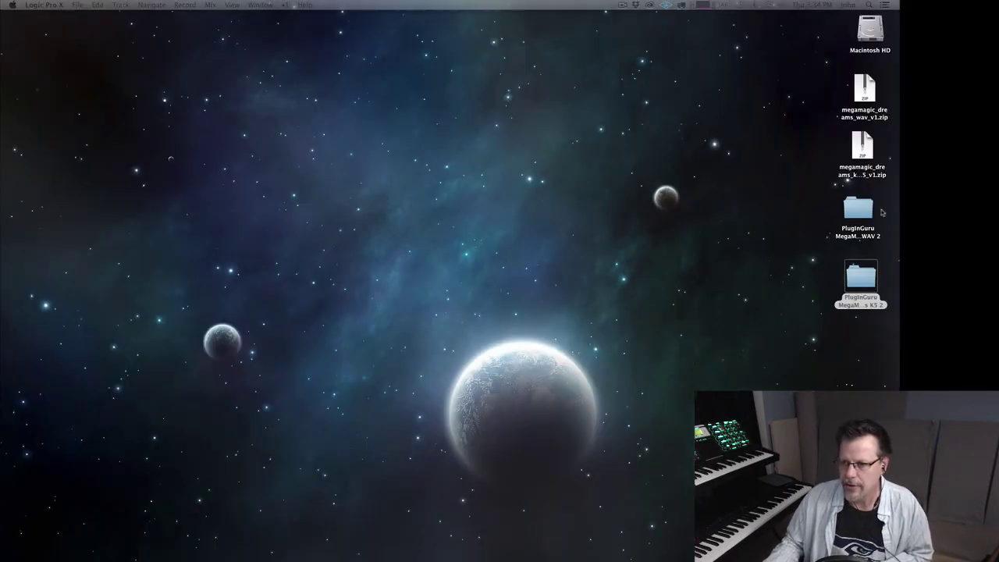
Open the PlugInGuru MegaMagic Dreams WAV 2 folder and position its window.
{"action": "double_click", "coordinate": [875, 225]}
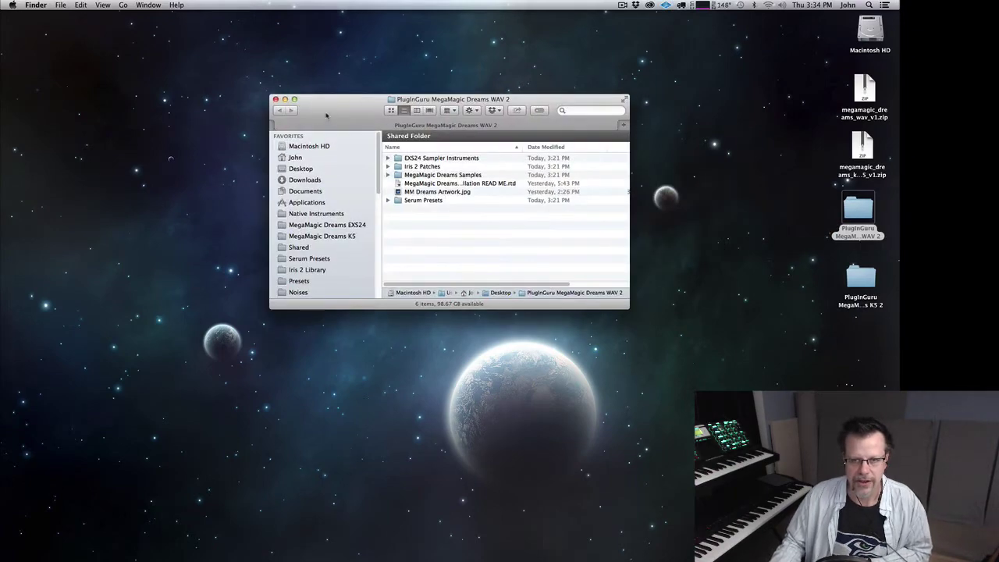
{"action": "left_click_drag", "start_coordinate": [317, 104], "coordinate": [228, 65]}
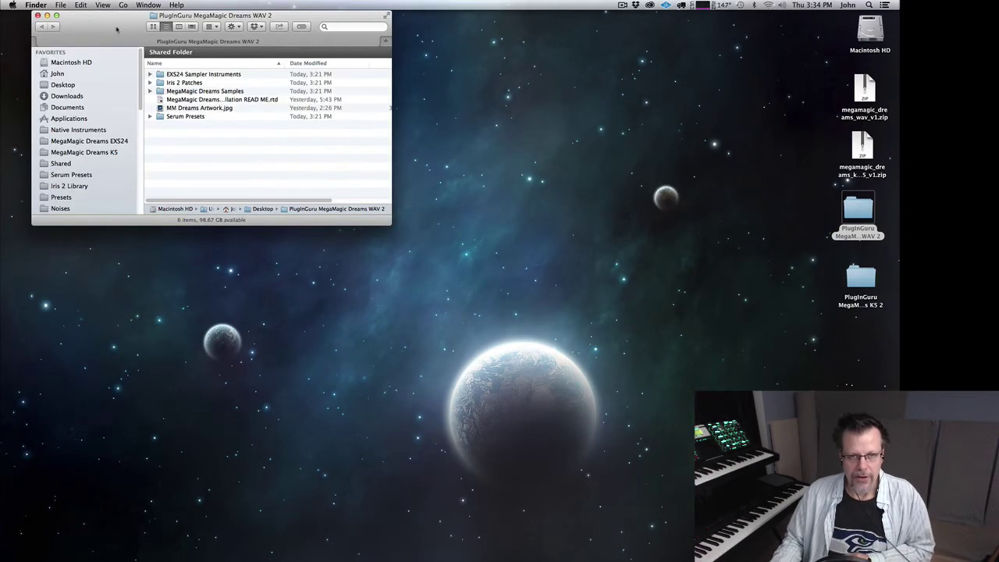
{"action": "left_click_drag", "start_coordinate": [113, 29], "coordinate": [153, 73]}
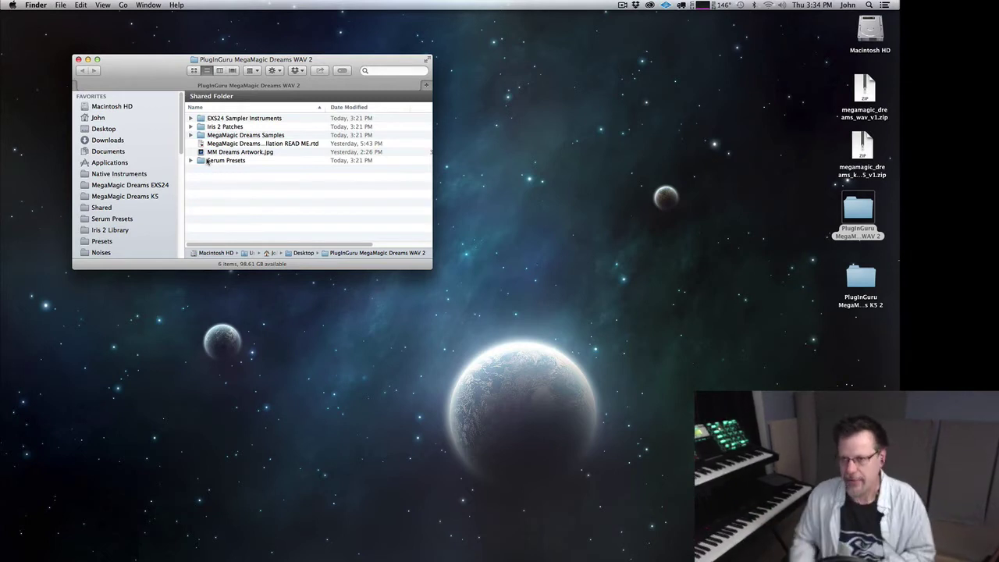
Move the desktop's K5 library folder and K5 zip archive to the Trash.
{"action": "left_click", "coordinate": [868, 289]}
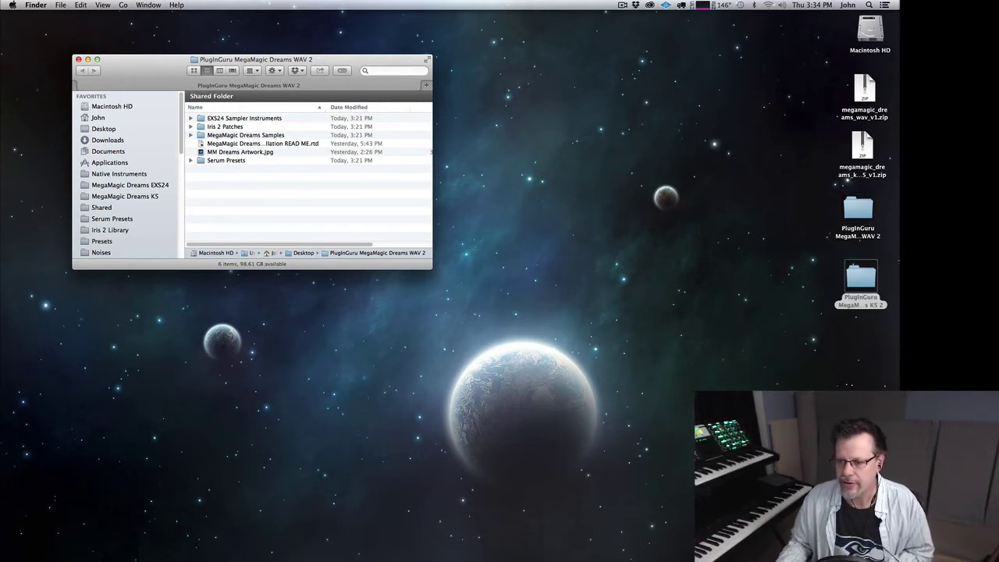
{"action": "key", "text": "super+BackSpace"}
{"action": "left_click", "coordinate": [862, 148]}
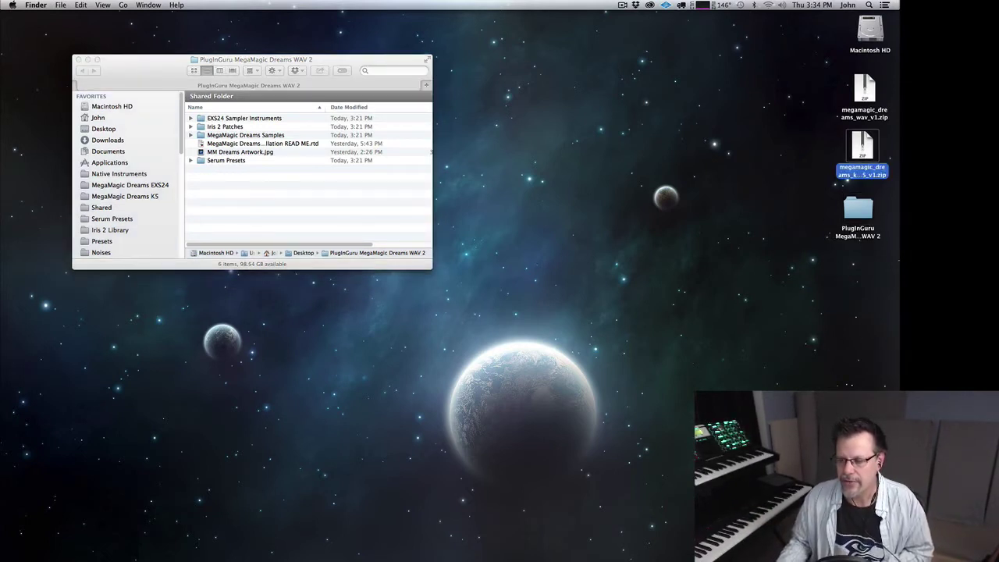
{"action": "key", "text": "super+BackSpace"}
{"action": "left_click_drag", "start_coordinate": [859, 207], "coordinate": [868, 141]}
{"action": "left_click_drag", "start_coordinate": [331, 65], "coordinate": [414, 76]}
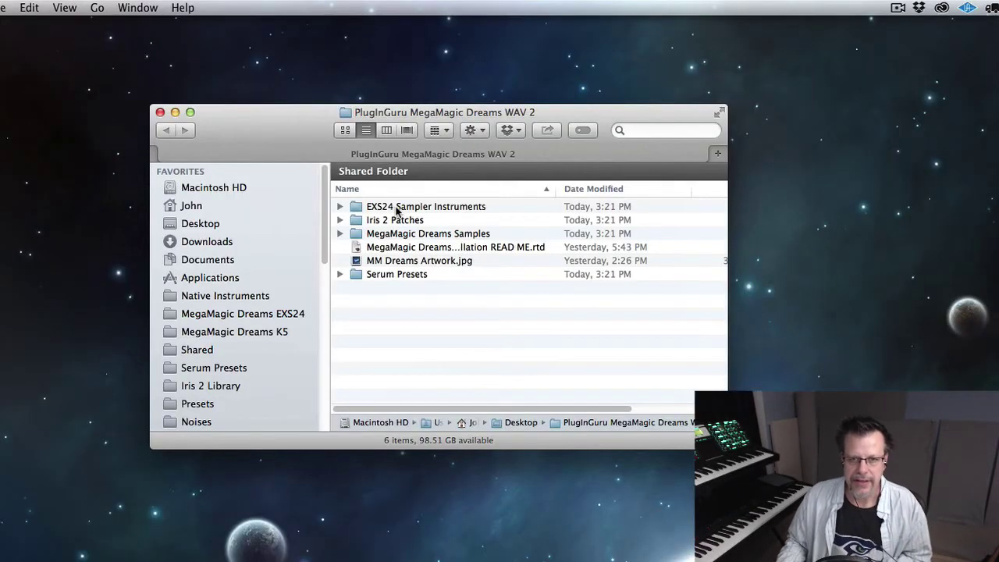
Go over the EXS24, Iris 2 and Serum folders, then open MegaMagic Dreams Samples.
{"action": "left_click", "coordinate": [309, 130]}
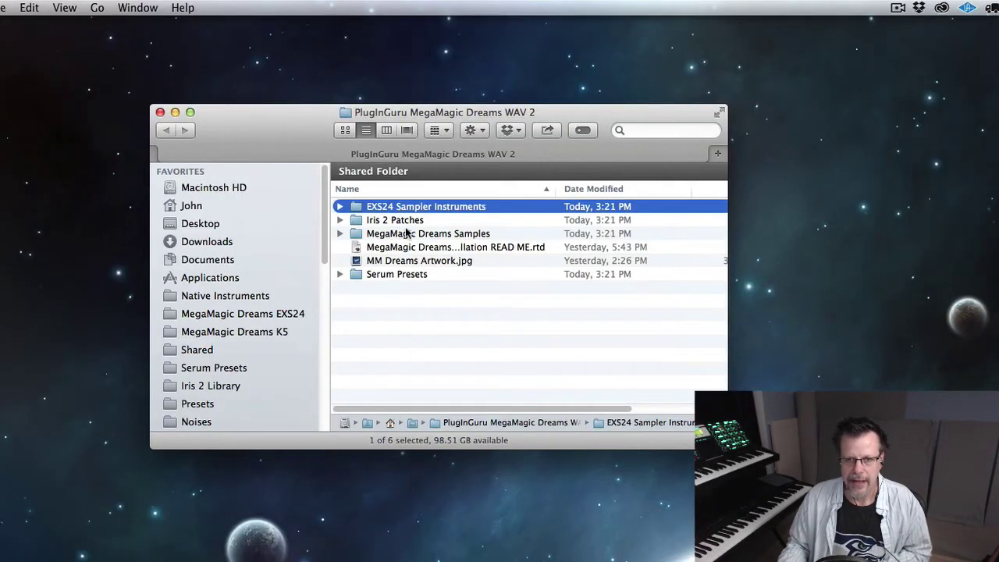
{"action": "left_click", "coordinate": [393, 221]}
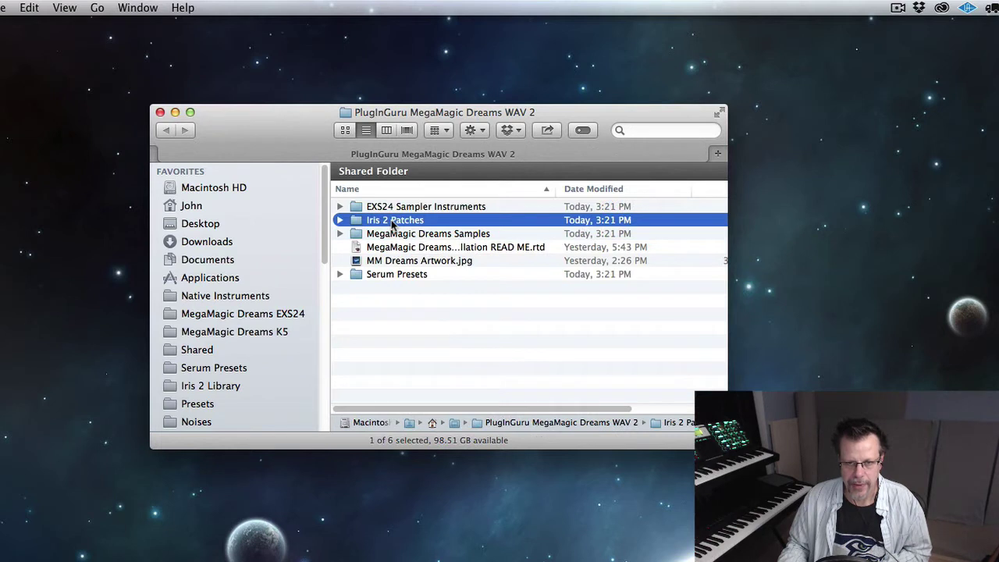
{"action": "left_click", "coordinate": [396, 275]}
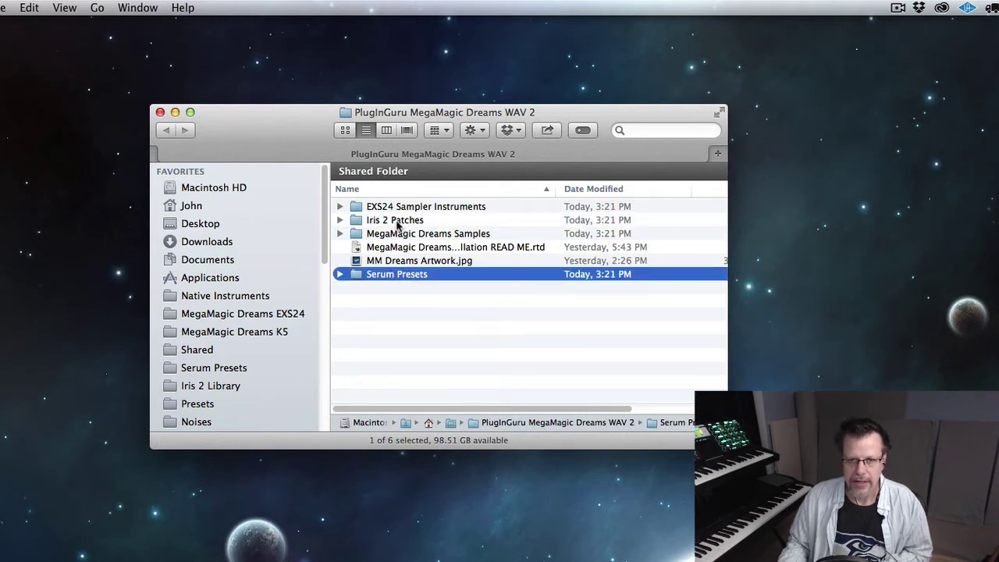
{"action": "left_click", "coordinate": [396, 221]}
{"action": "left_click", "coordinate": [401, 208]}
{"action": "left_click", "coordinate": [400, 276]}
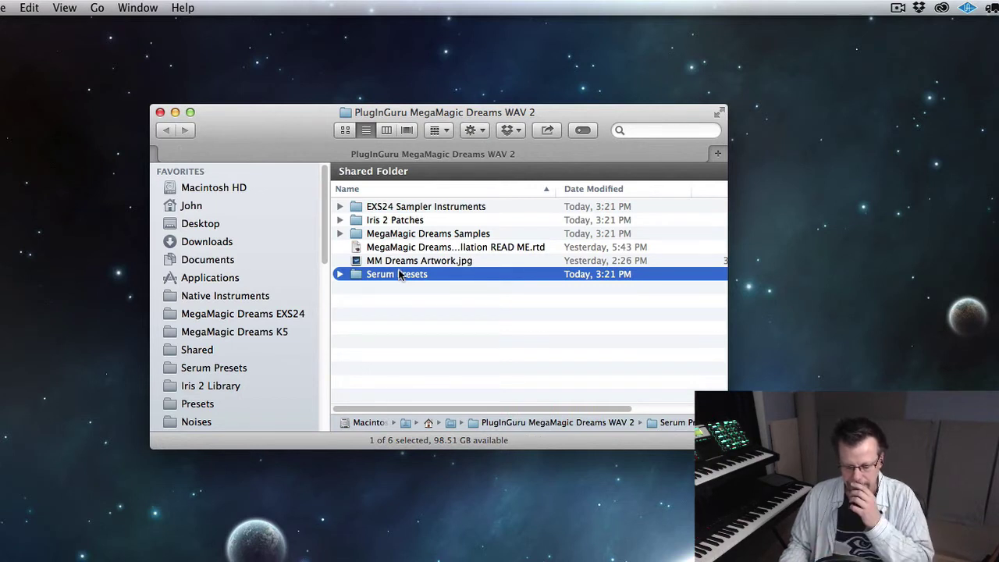
{"action": "left_click", "coordinate": [407, 234]}
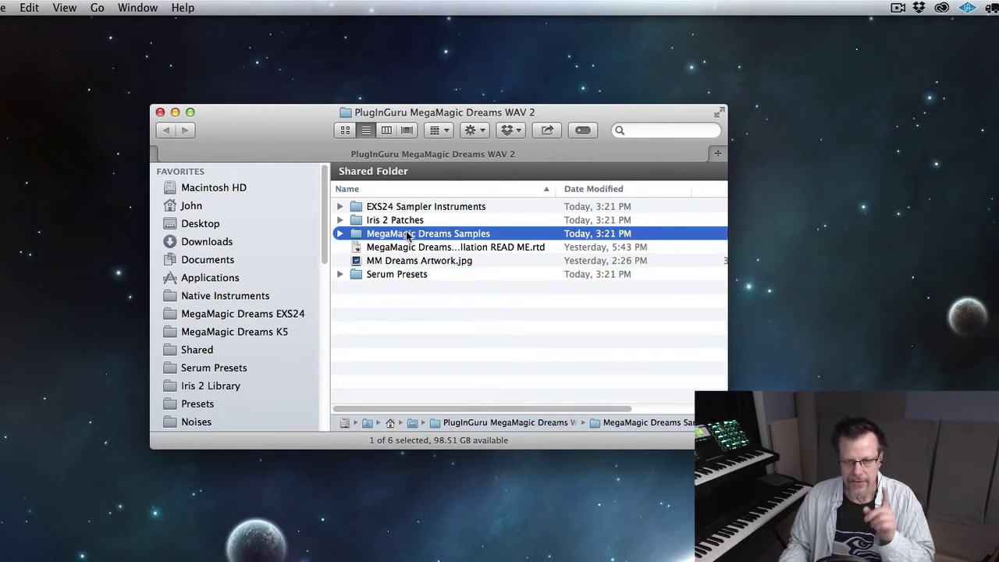
In the Samples folder, preview BASS-F1-SubTrap.wav and BELL-A3-Harmoniano.wav, then go back to WAV 2.
{"action": "double_click", "coordinate": [356, 235]}
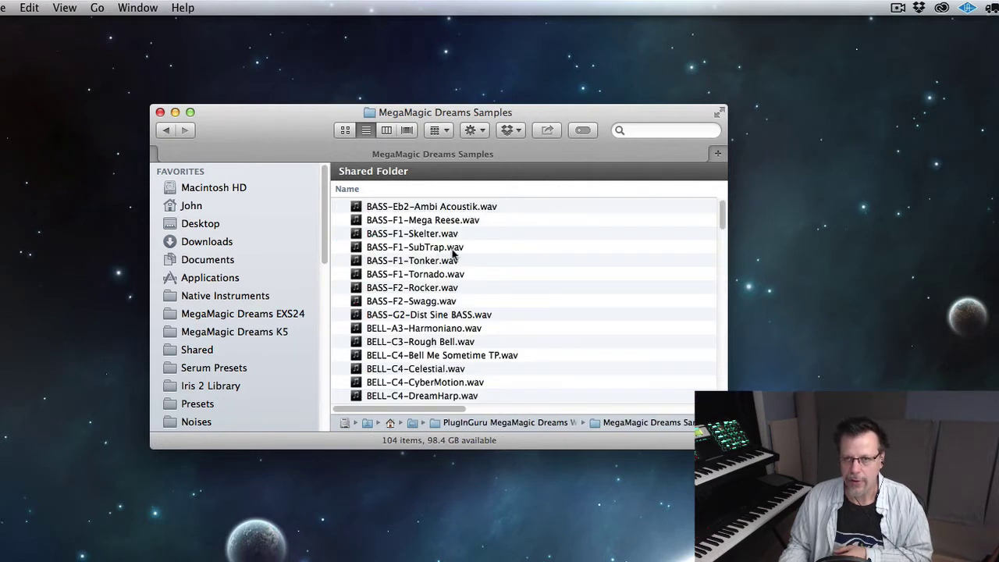
{"action": "left_click", "coordinate": [453, 248]}
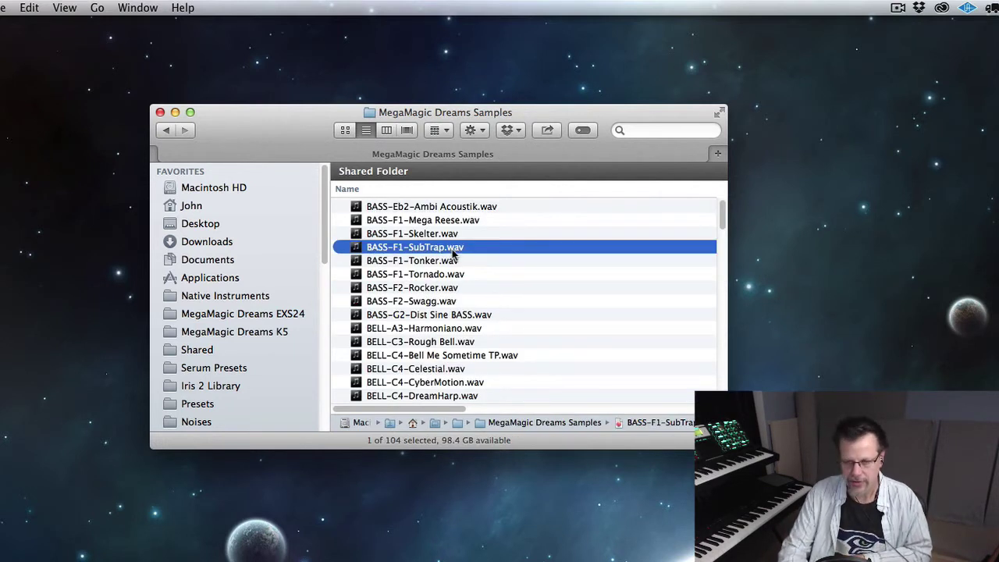
{"action": "key", "text": "space"}
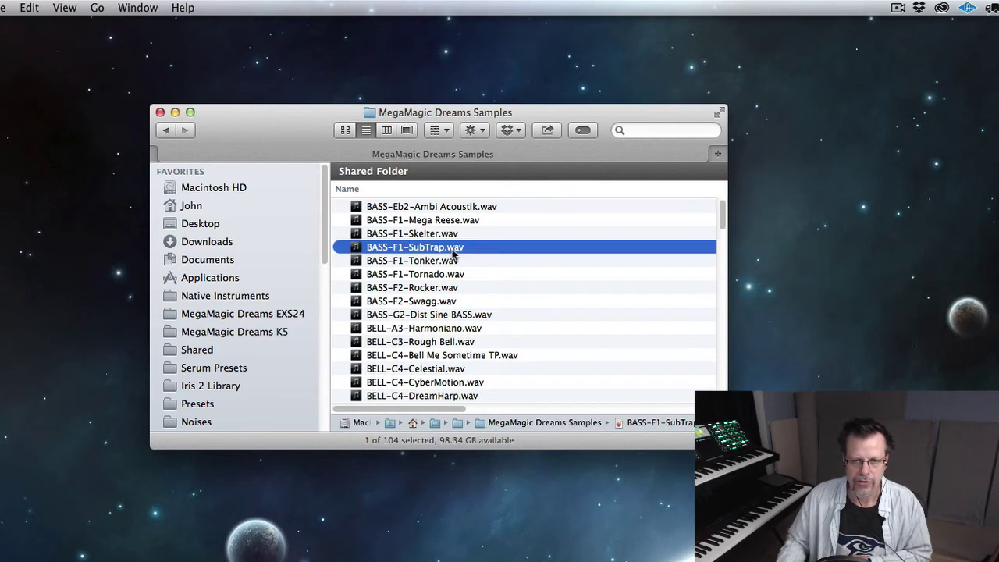
{"action": "left_click", "coordinate": [431, 329]}
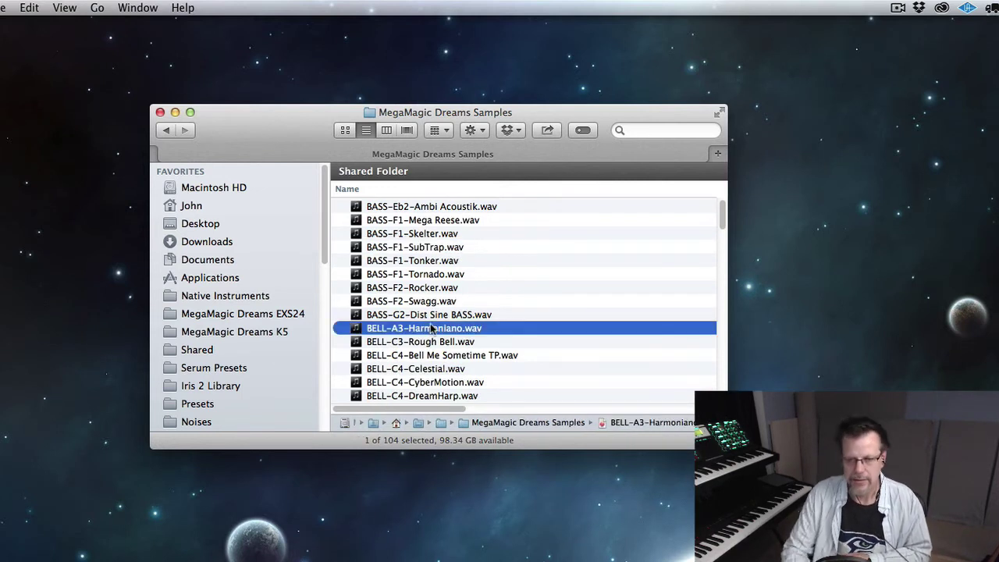
{"action": "key", "text": "space"}
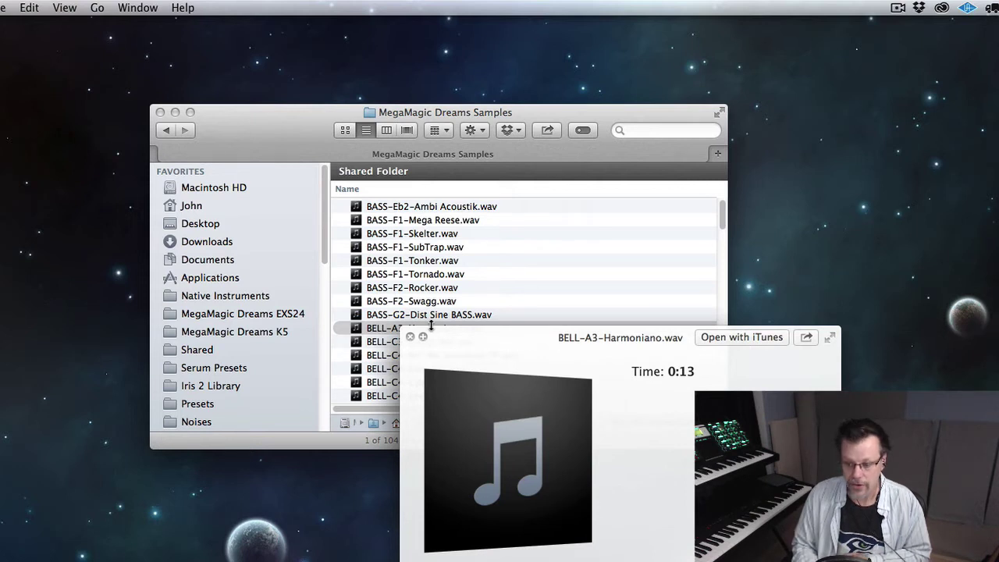
{"action": "key", "text": "space"}
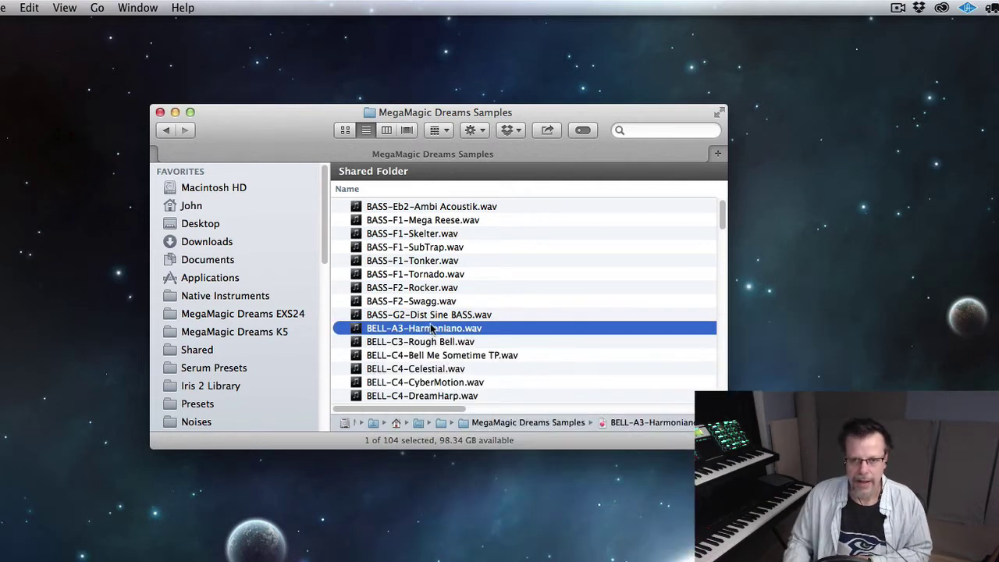
{"action": "left_click", "coordinate": [167, 131]}
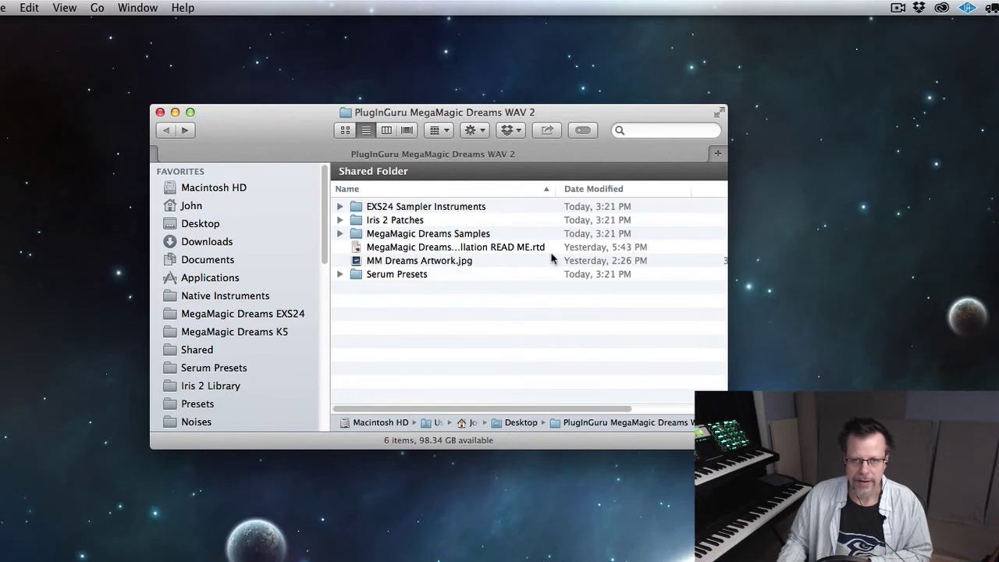
{"action": "left_click", "coordinate": [392, 237]}
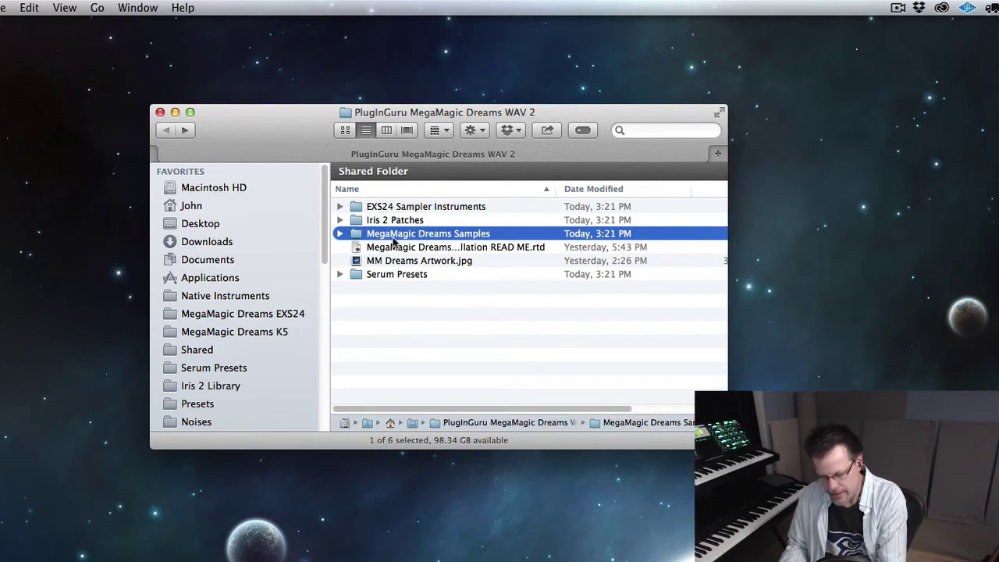
{"action": "key", "text": "super+d"}
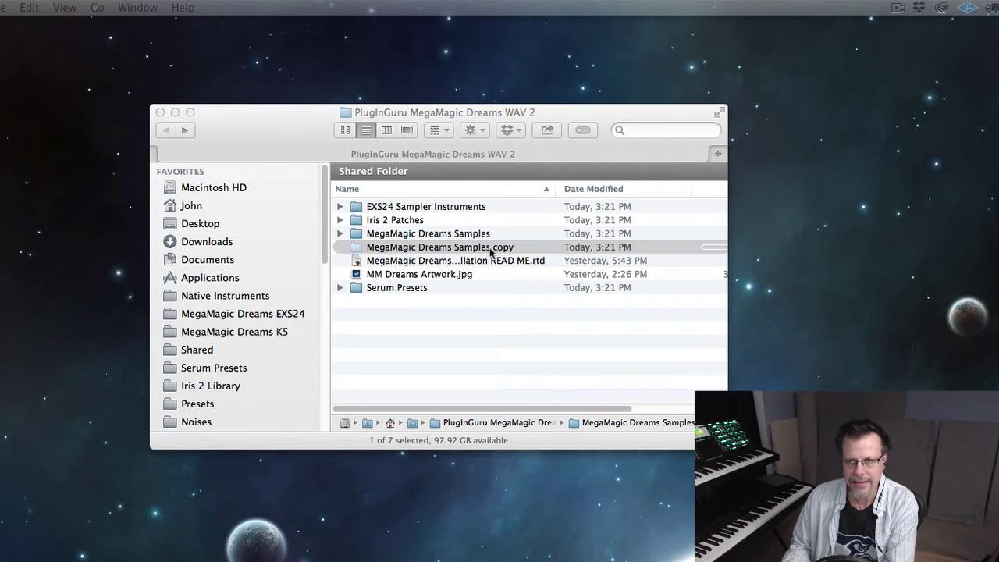
{"action": "left_click", "coordinate": [466, 242]}
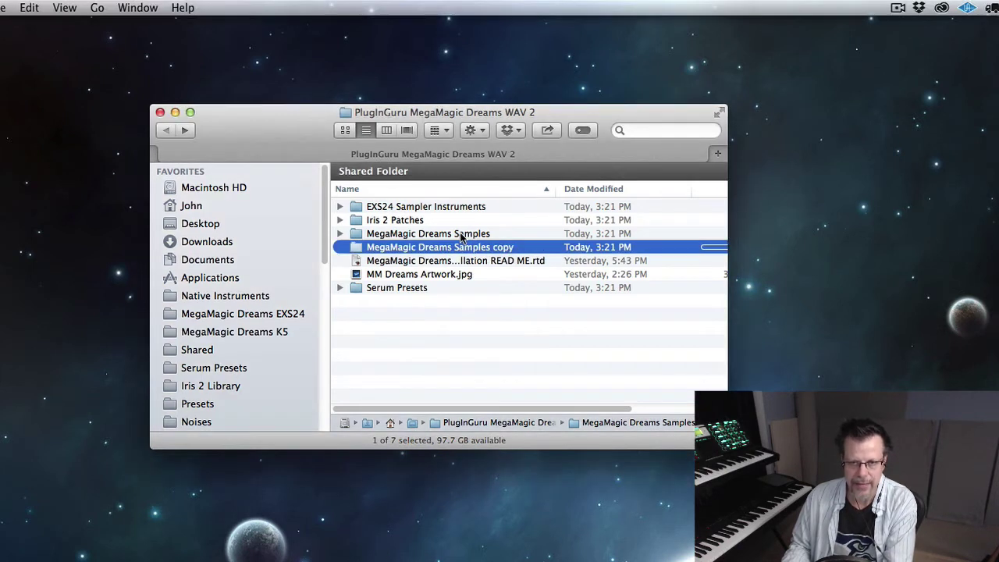
{"action": "left_click", "coordinate": [461, 235]}
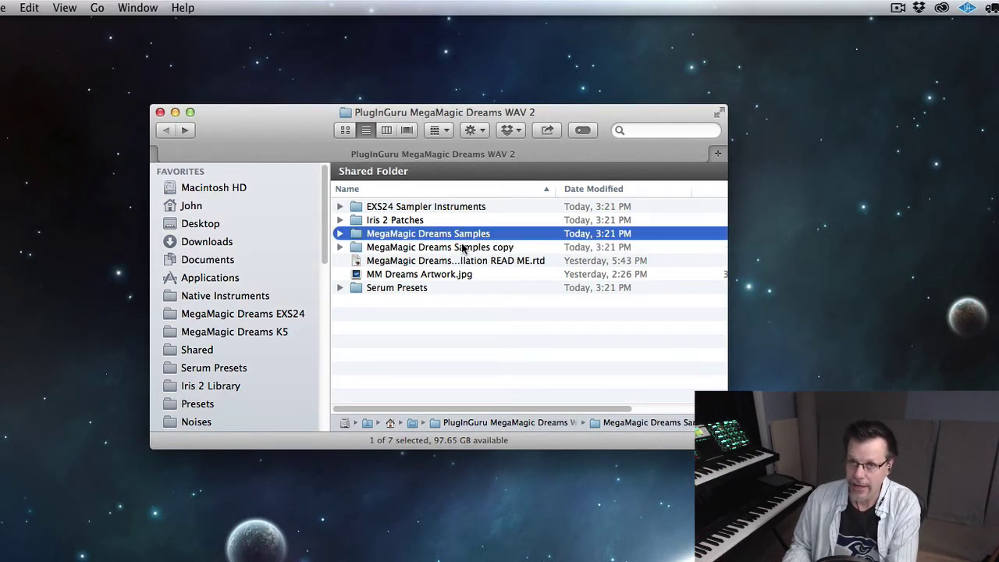
{"action": "left_click", "coordinate": [455, 248]}
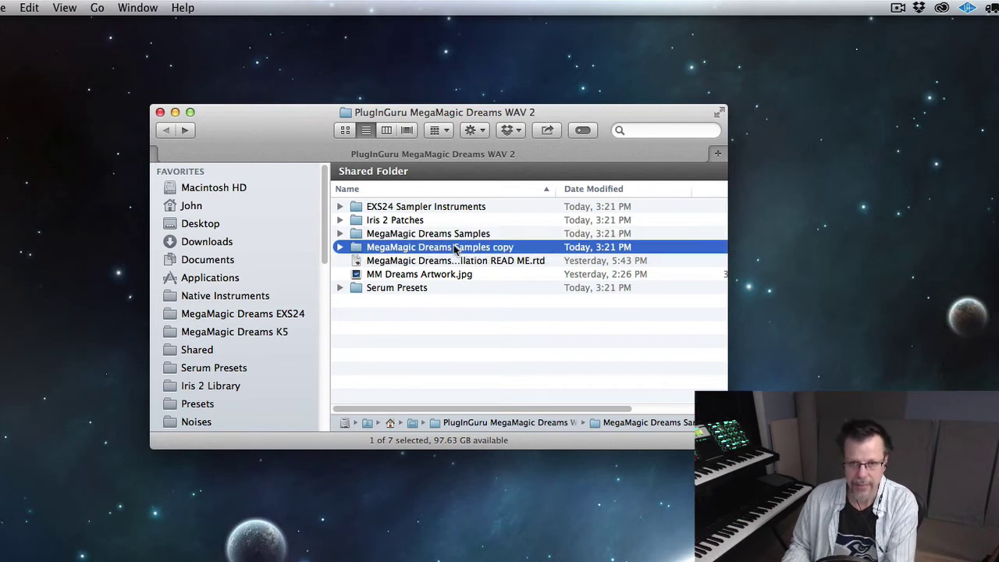
{"action": "key", "text": "super+BackSpace"}
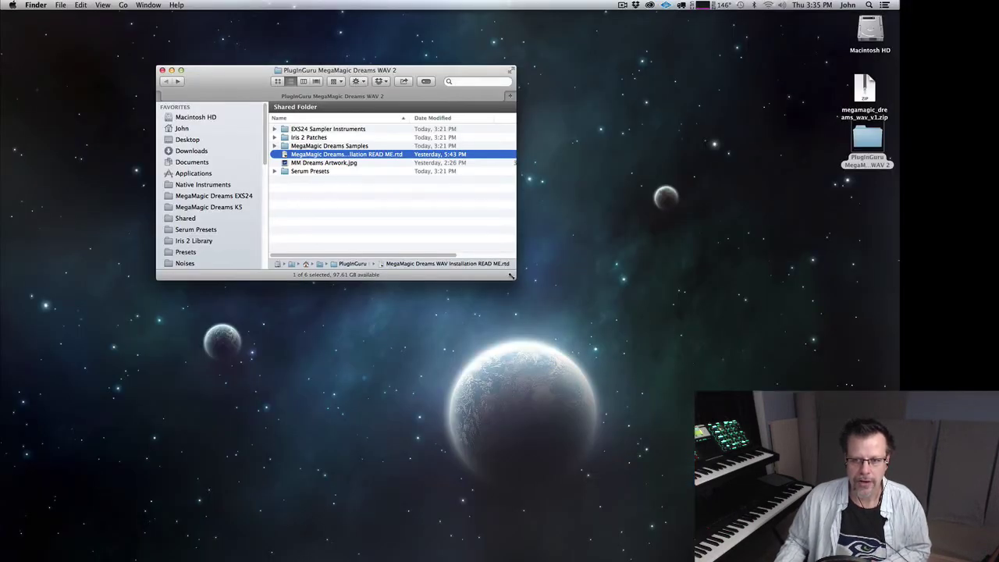
Shrink the folder window, move it top-left, and open Macintosh HD in a new window beside it.
{"action": "left_click_drag", "start_coordinate": [511, 275], "coordinate": [451, 259]}
{"action": "left_click_drag", "start_coordinate": [396, 75], "coordinate": [257, 36]}
{"action": "double_click", "coordinate": [874, 29]}
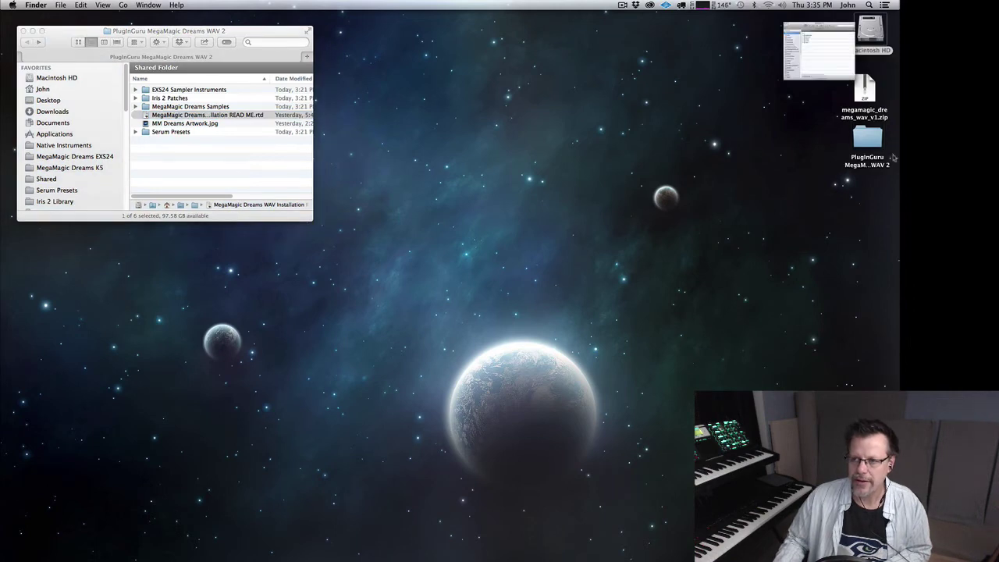
{"action": "left_click_drag", "start_coordinate": [281, 98], "coordinate": [431, 93]}
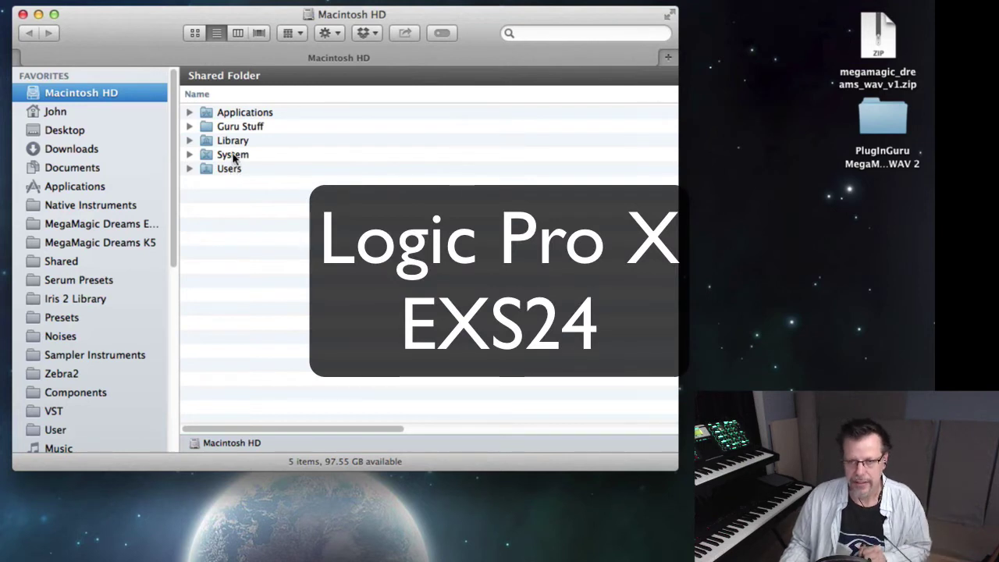
Browse Macintosh HD's top-level Library > Application Support > Logic > Sampler Instruments.
{"action": "double_click", "coordinate": [233, 156]}
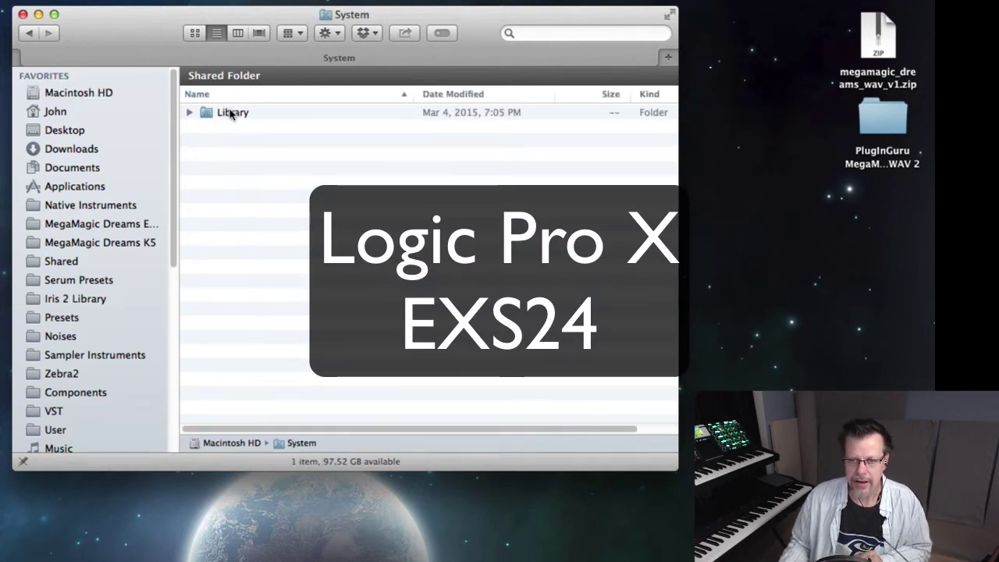
{"action": "double_click", "coordinate": [231, 114]}
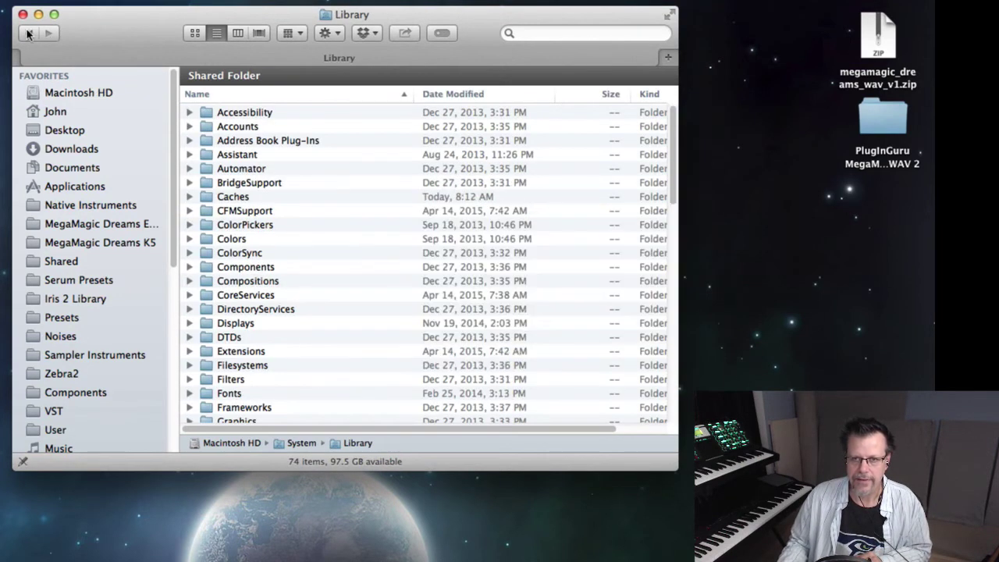
{"action": "double_click", "coordinate": [28, 34]}
{"action": "left_click", "coordinate": [236, 145]}
{"action": "double_click", "coordinate": [236, 145]}
{"action": "double_click", "coordinate": [250, 112]}
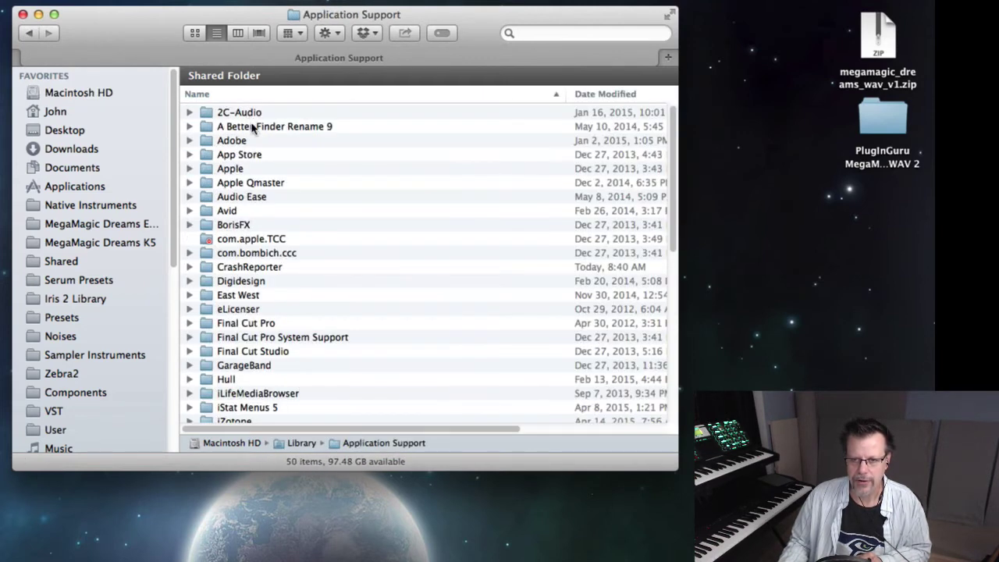
{"action": "scroll", "coordinate": [236, 324], "scroll_direction": "down", "scroll_amount": 5}
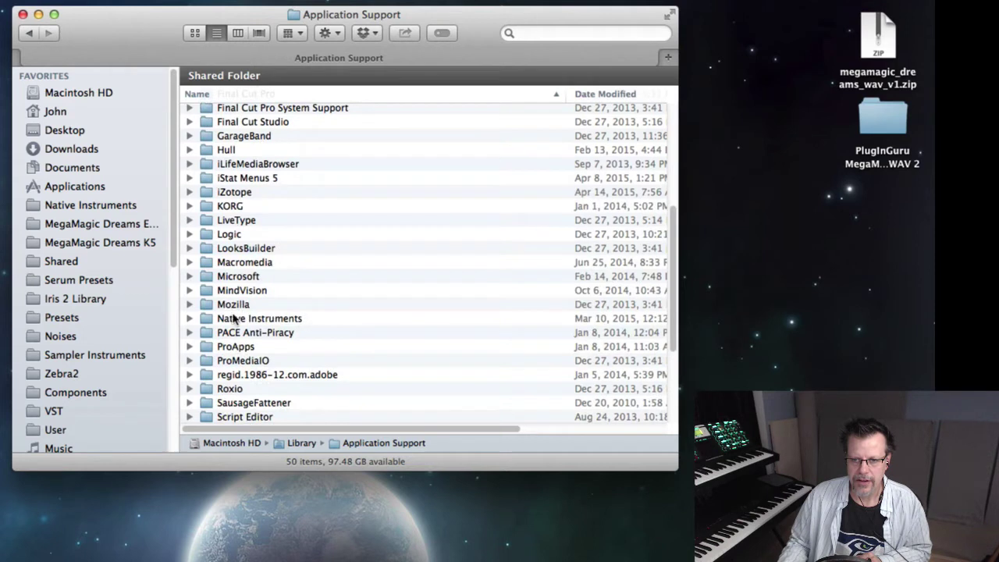
{"action": "double_click", "coordinate": [230, 236]}
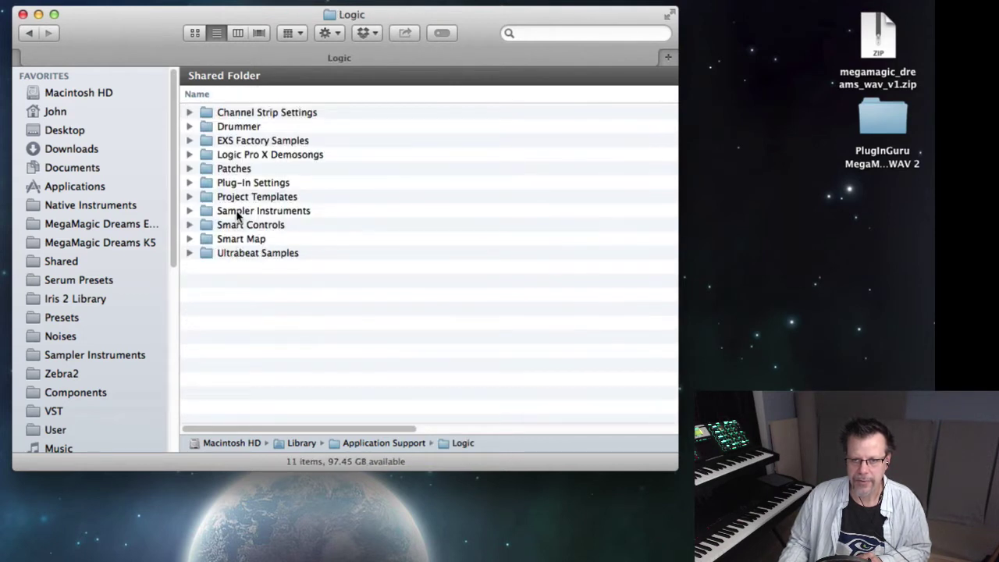
{"action": "double_click", "coordinate": [238, 214]}
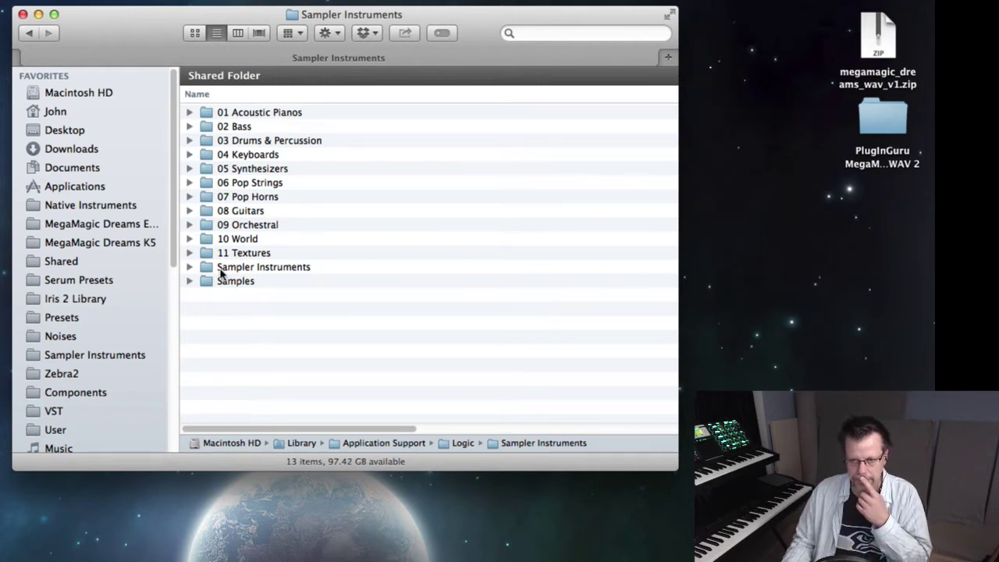
Go back twice to Application Support, then jump to the top level of Macintosh HD.
{"action": "left_click", "coordinate": [29, 33]}
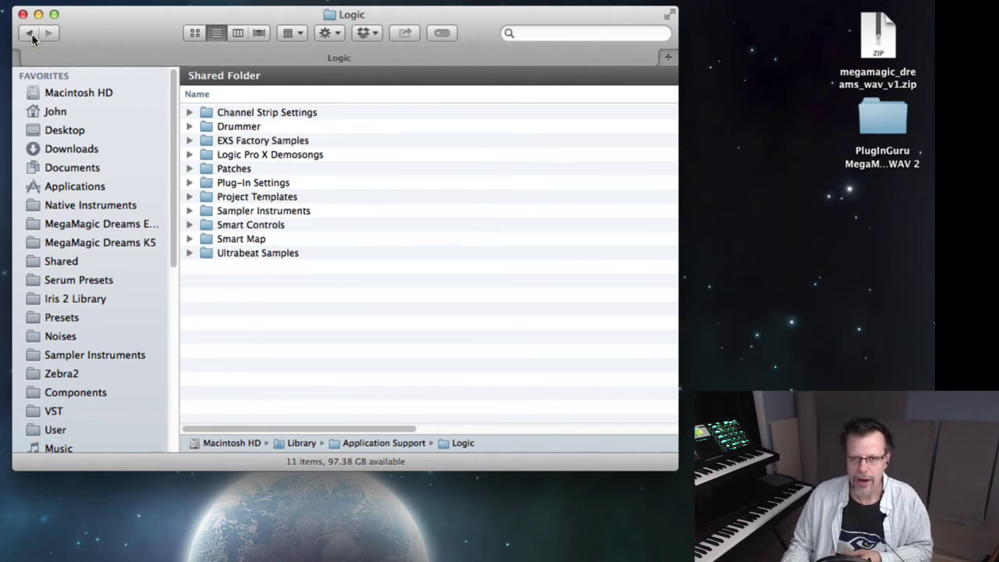
{"action": "left_click", "coordinate": [29, 34]}
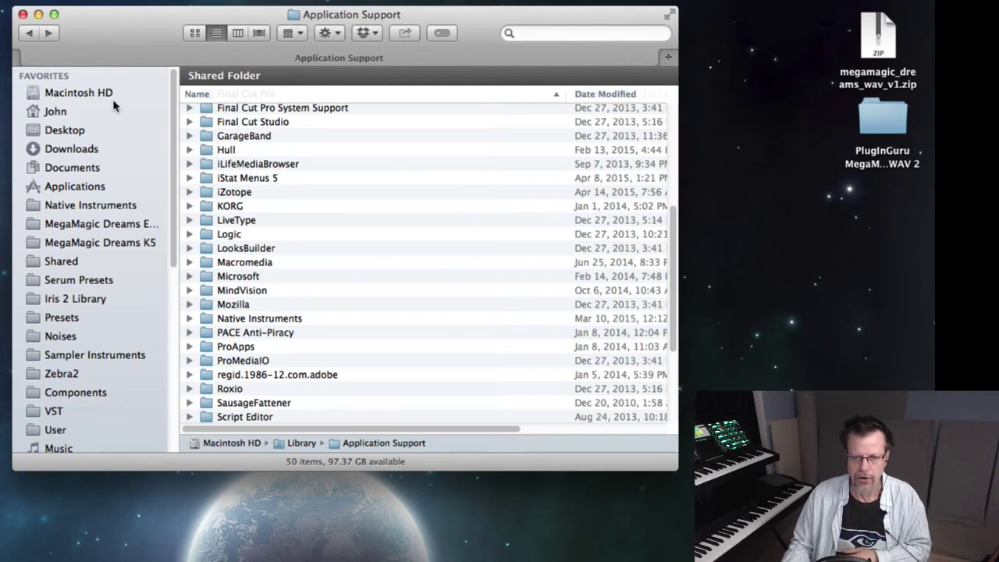
{"action": "left_click", "coordinate": [67, 94]}
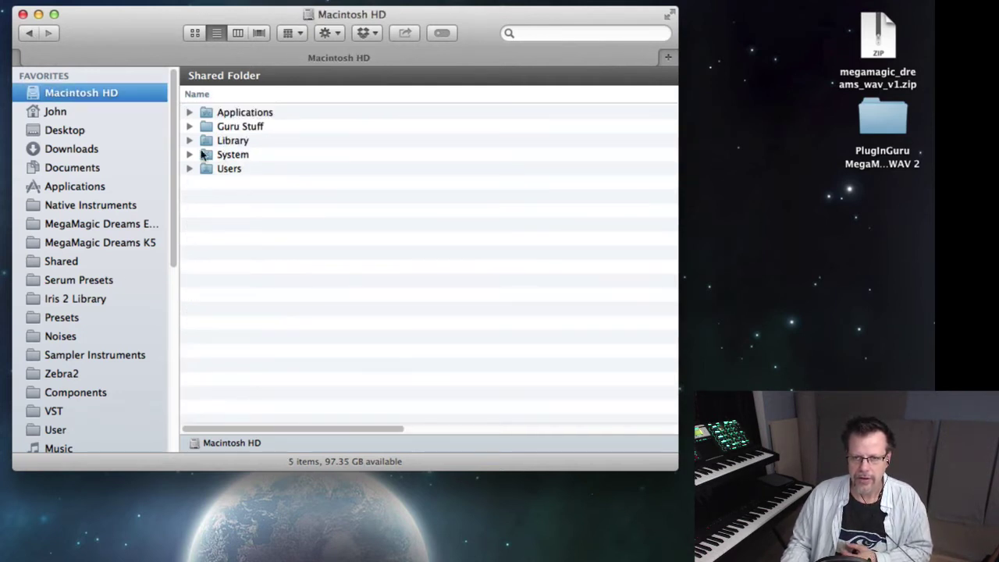
Open Users > home > Library > Application Support > Logic to check its contents.
{"action": "double_click", "coordinate": [220, 168]}
{"action": "double_click", "coordinate": [224, 127]}
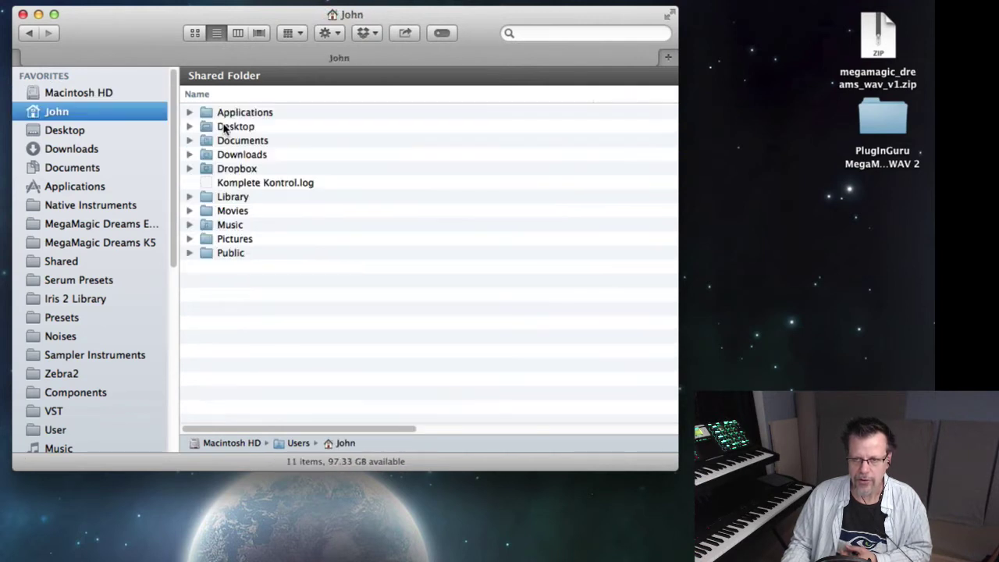
{"action": "double_click", "coordinate": [231, 197]}
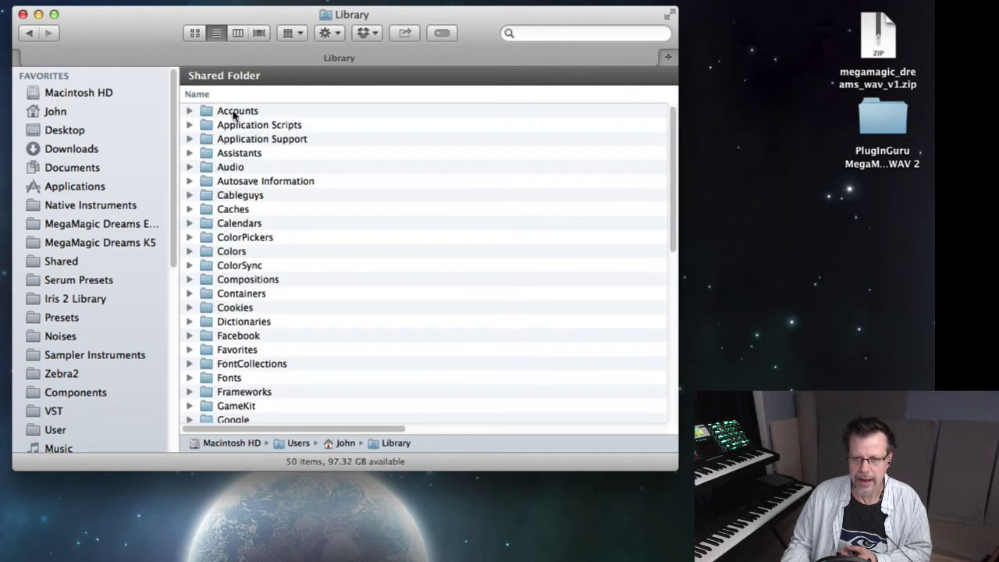
{"action": "double_click", "coordinate": [236, 141]}
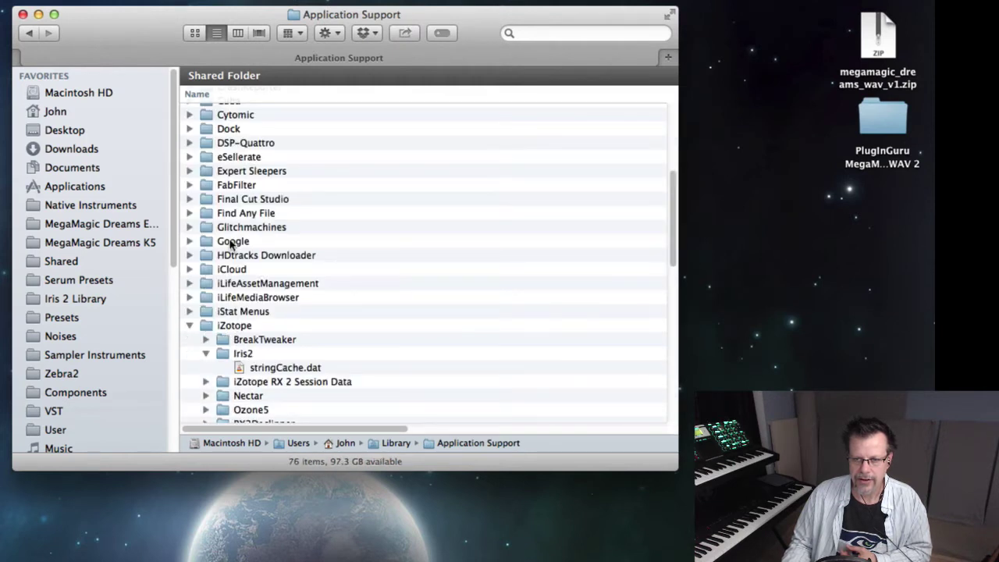
{"action": "left_click", "coordinate": [189, 327]}
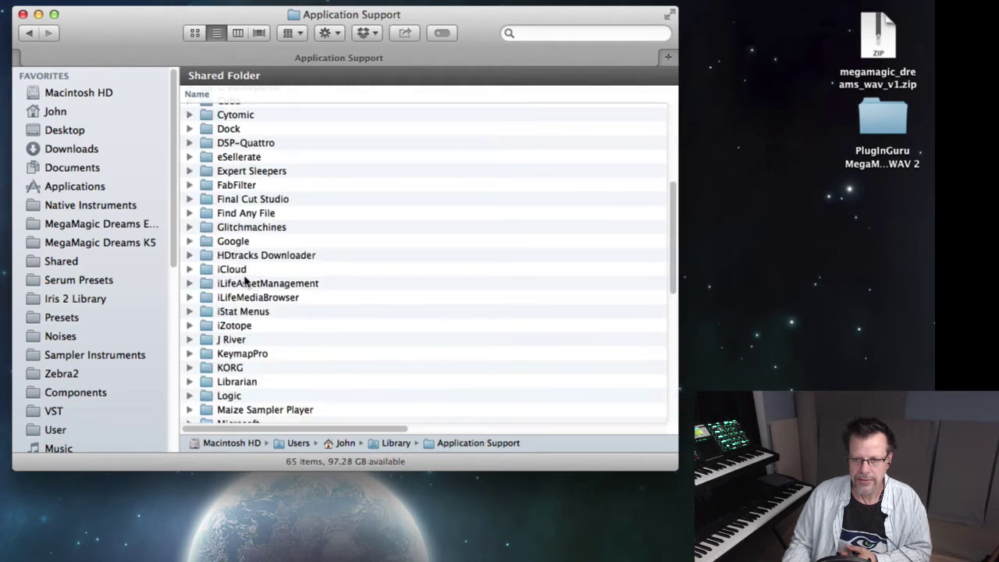
{"action": "scroll", "coordinate": [233, 337], "scroll_direction": "down", "scroll_amount": 2}
{"action": "double_click", "coordinate": [232, 355]}
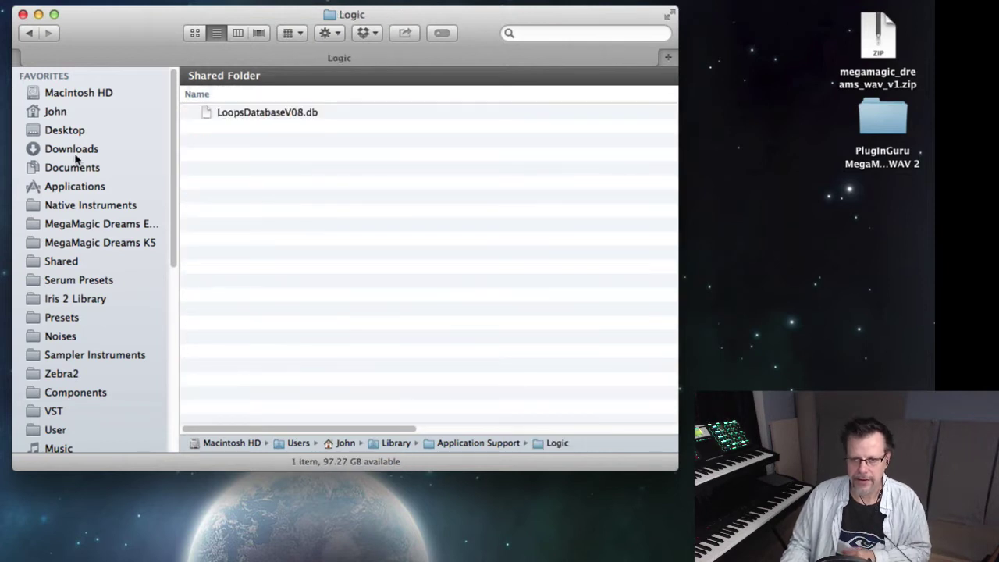
Navigate to Music > Audio Music Apps > Sampler Instruments.
{"action": "left_click", "coordinate": [74, 94]}
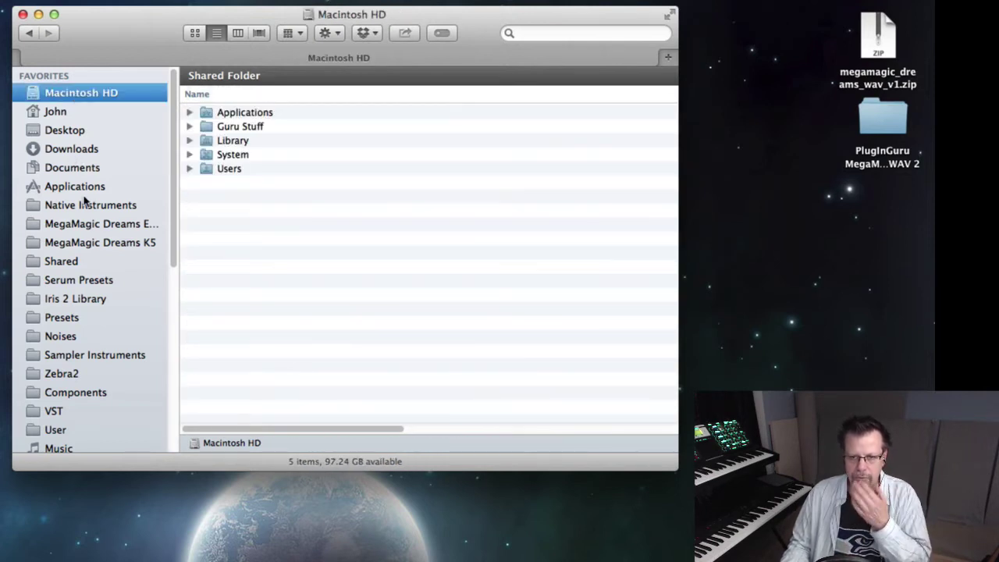
{"action": "left_click", "coordinate": [60, 449]}
{"action": "double_click", "coordinate": [263, 115]}
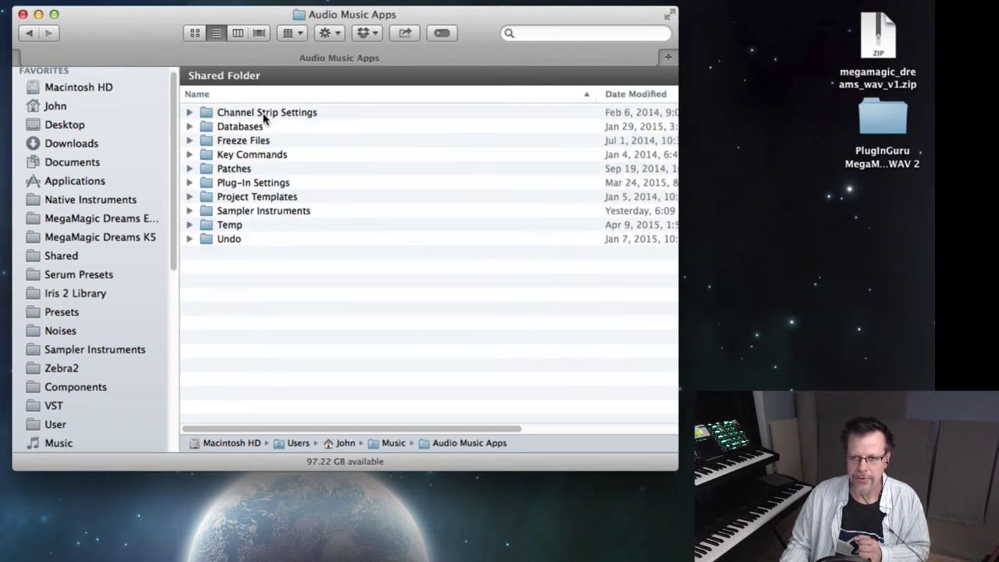
{"action": "double_click", "coordinate": [253, 213]}
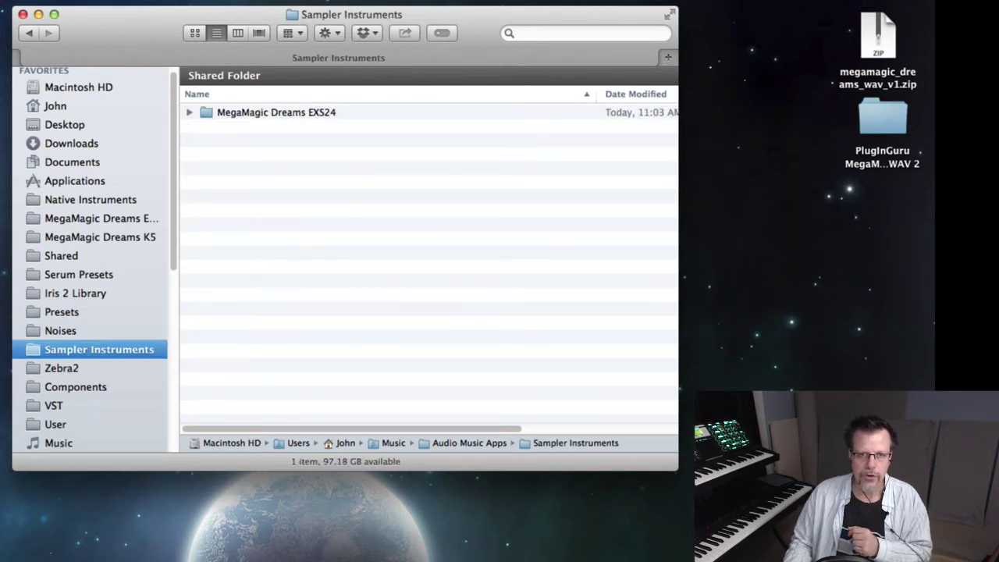
Copy MegaMagic Dreams Samples into the MegaMagic Dreams EXS24 folder and return to Logic Pro.
{"action": "key", "text": "super+Tab"}
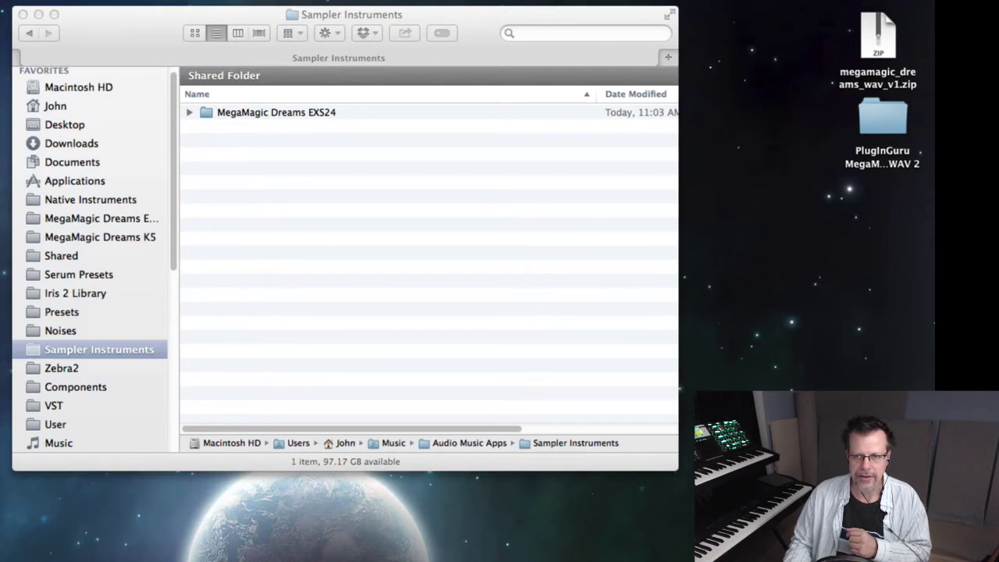
{"action": "left_click_drag", "start_coordinate": [258, 112], "coordinate": [101, 132]}
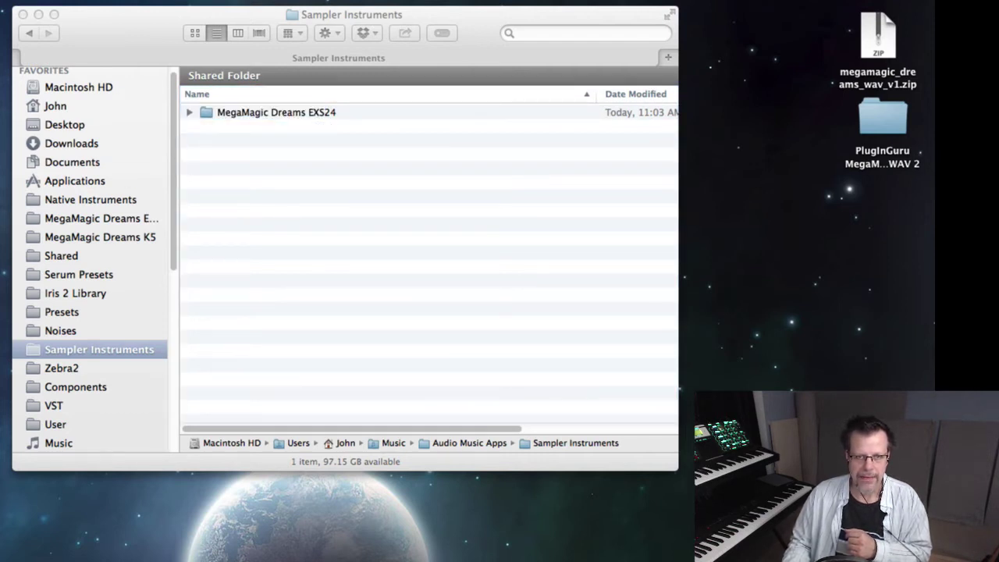
{"action": "left_click_drag", "start_coordinate": [2, 105], "coordinate": [258, 112]}
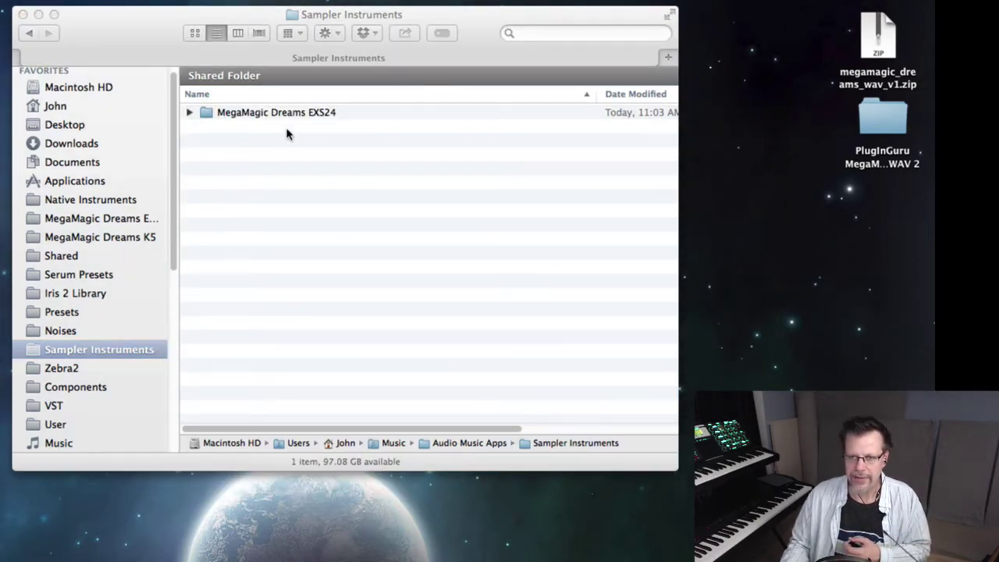
{"action": "double_click", "coordinate": [286, 117]}
{"action": "left_click", "coordinate": [283, 169]}
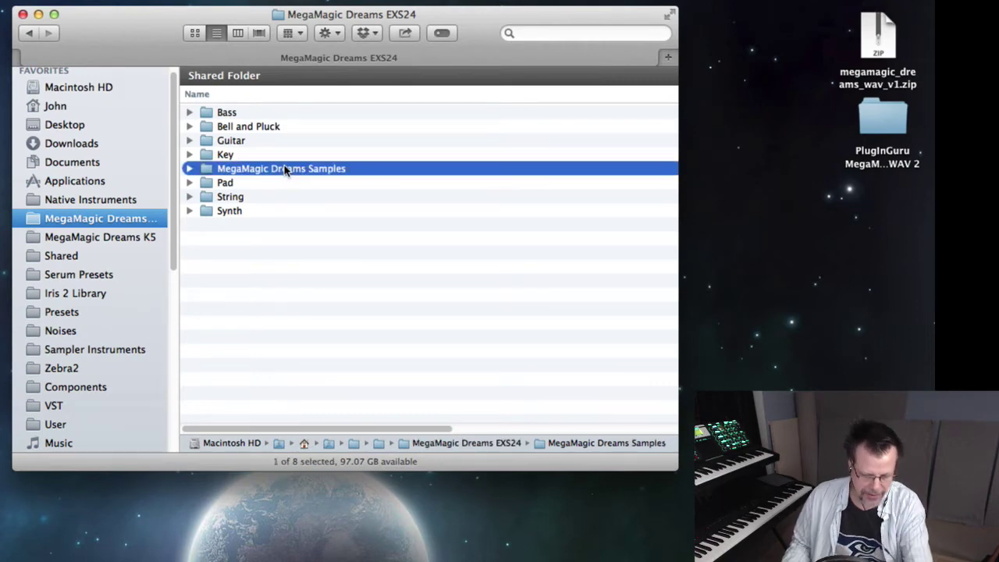
{"action": "key", "text": "super+Tab"}
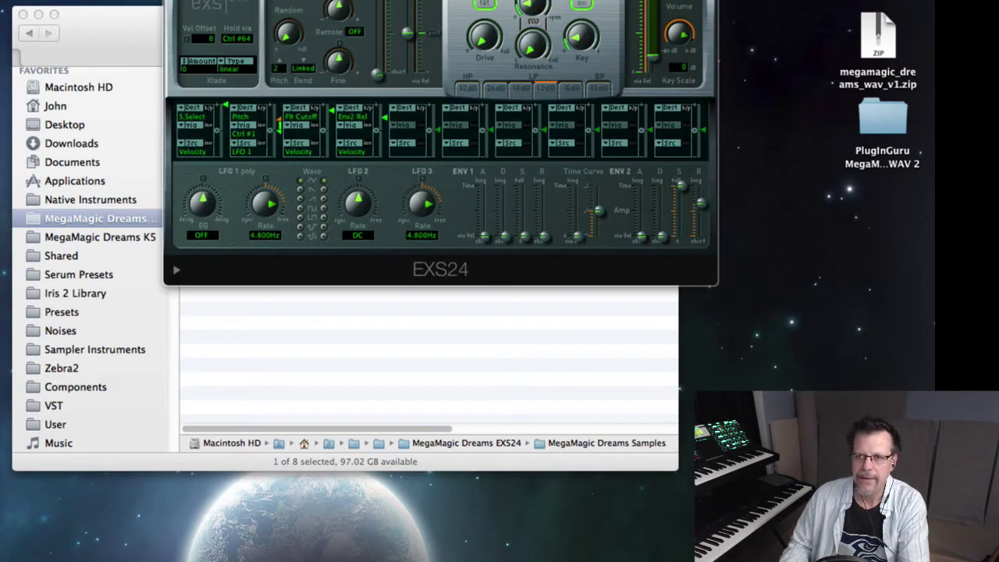
Move the EXS24 window and refresh its instrument list.
{"action": "left_click_drag", "start_coordinate": [651, 0], "coordinate": [304, 177]}
{"action": "left_click", "coordinate": [334, 177]}
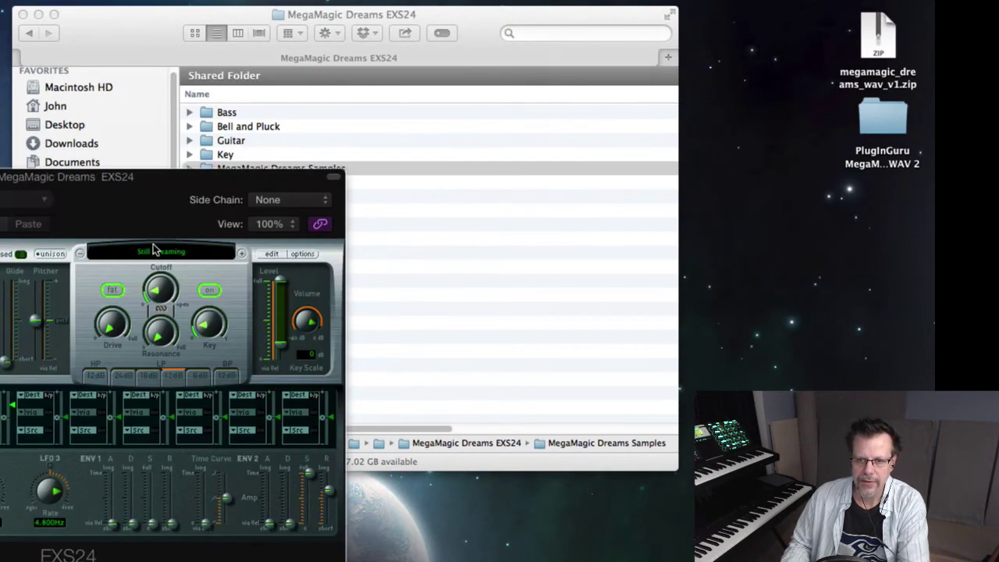
{"action": "left_click", "coordinate": [166, 256]}
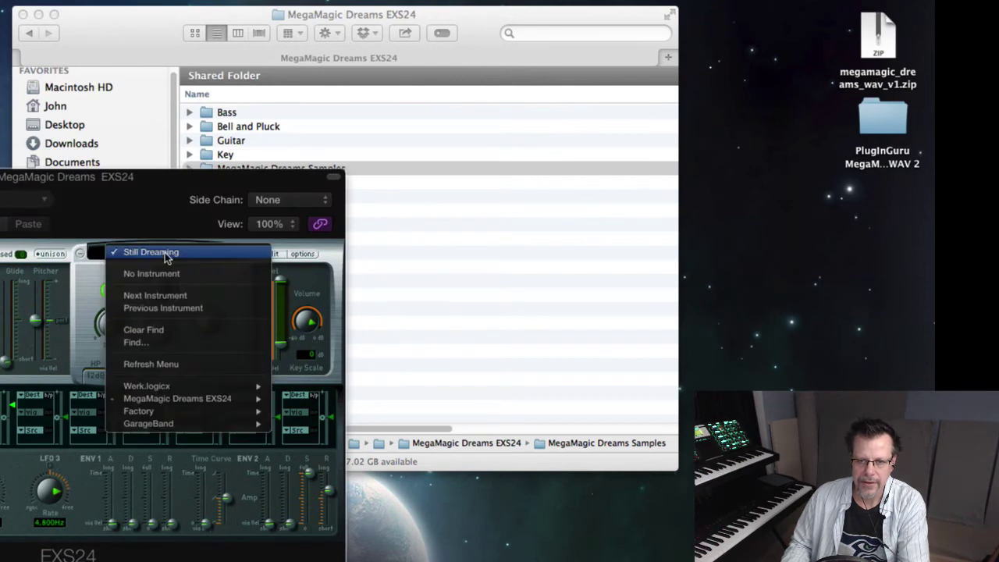
{"action": "left_click", "coordinate": [166, 364]}
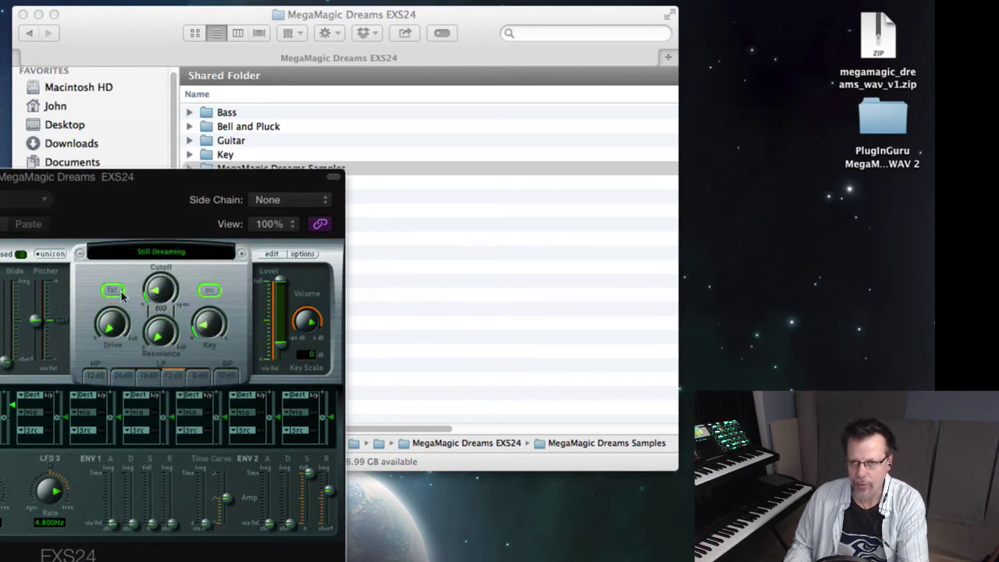
Load MegaMagic Dreams EXS24 > Key > Dream Piano, then step forward to Pipe Dream Sting.
{"action": "left_click", "coordinate": [156, 253]}
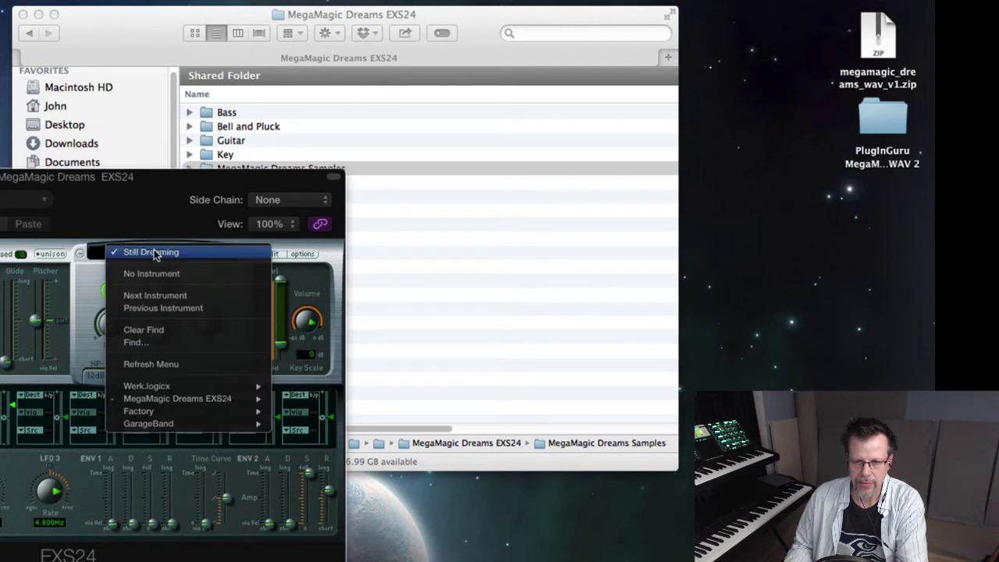
{"action": "mouse_move", "coordinate": [205, 400]}
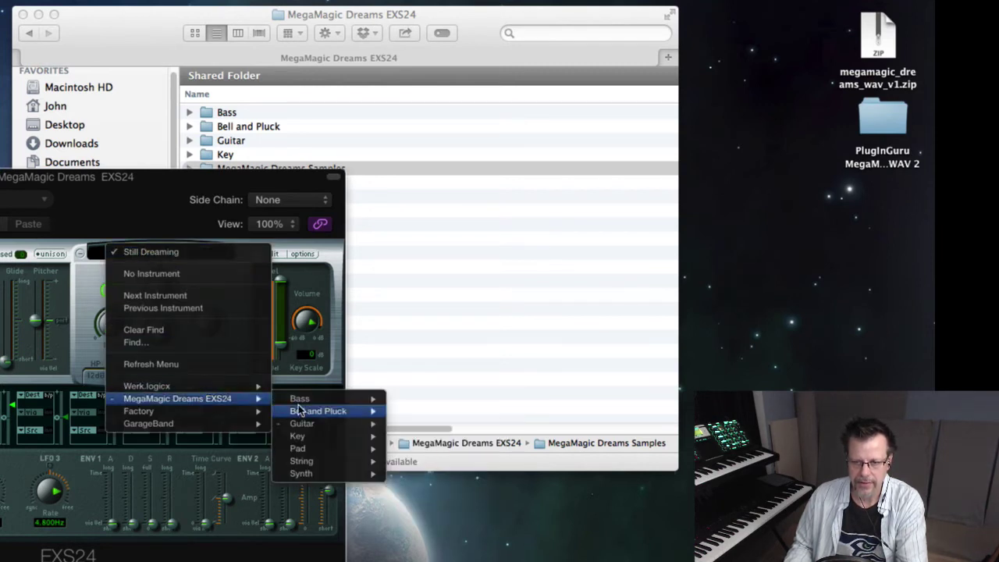
{"action": "mouse_move", "coordinate": [342, 428]}
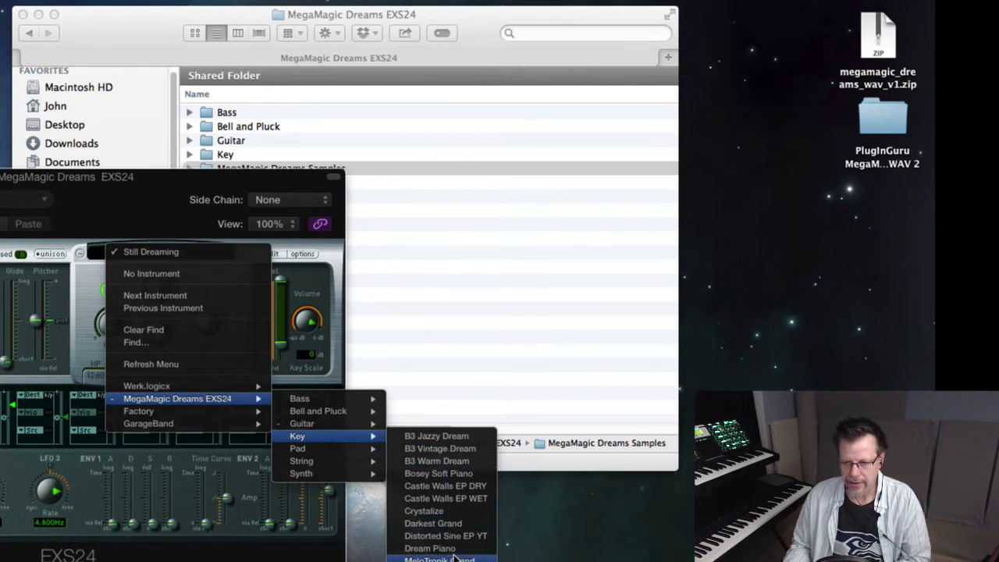
{"action": "left_click", "coordinate": [430, 549]}
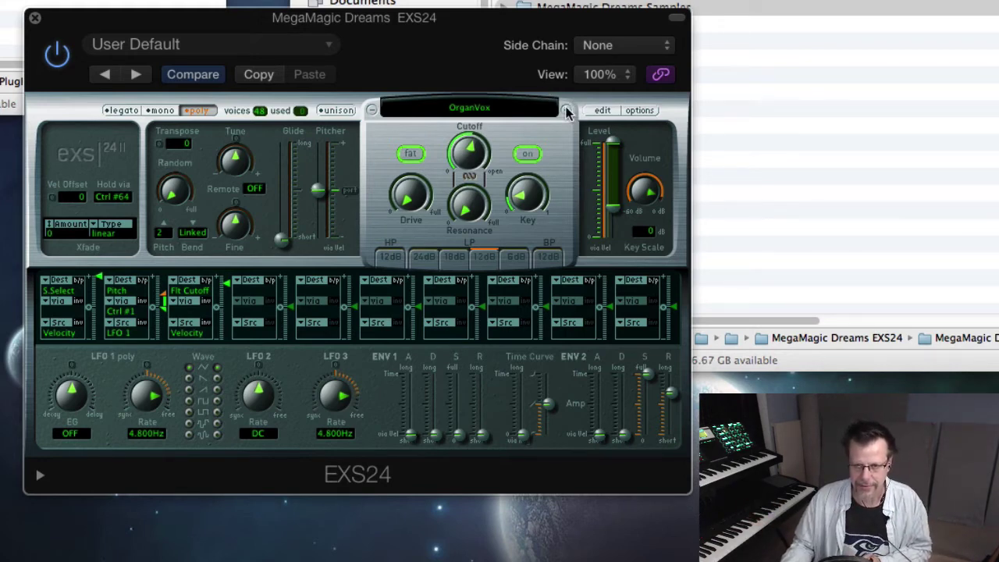
{"action": "left_click", "coordinate": [567, 110]}
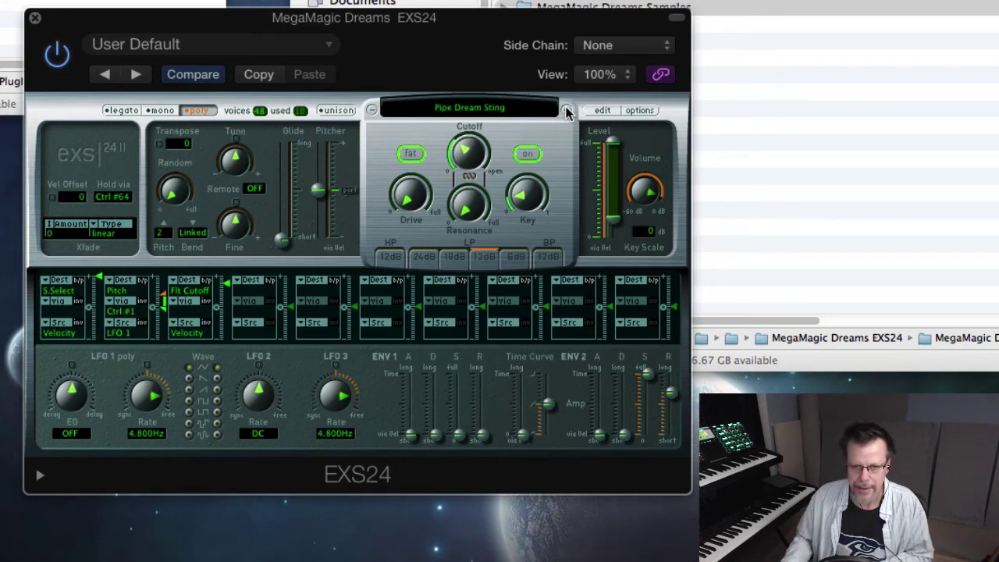
Close the EXS24 plugin and library window, select Iris 2 Patches, and open a Macintosh HD window.
{"action": "left_click", "coordinate": [35, 18]}
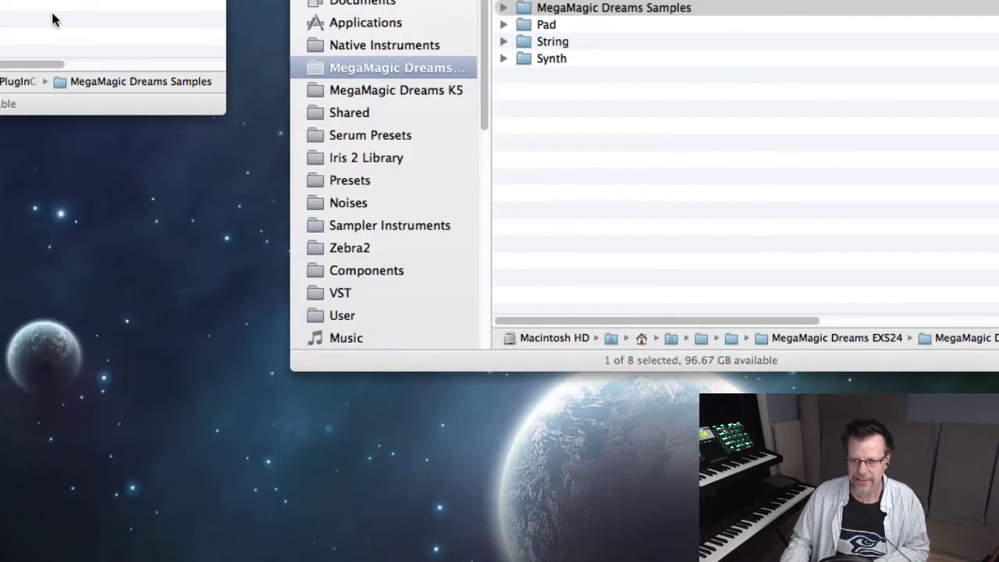
{"action": "left_click", "coordinate": [390, 225]}
{"action": "key", "text": "super+w"}
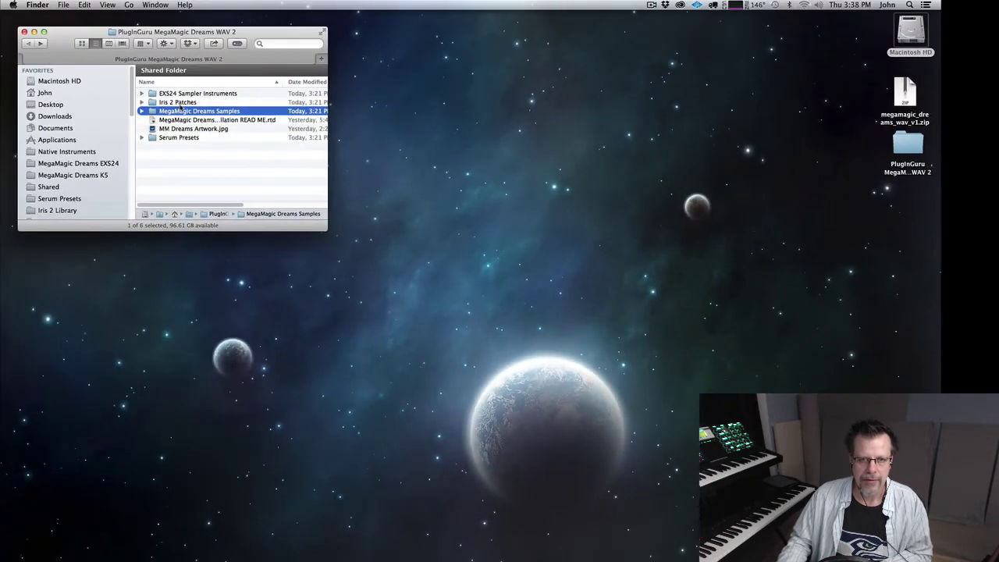
{"action": "key", "text": "Up"}
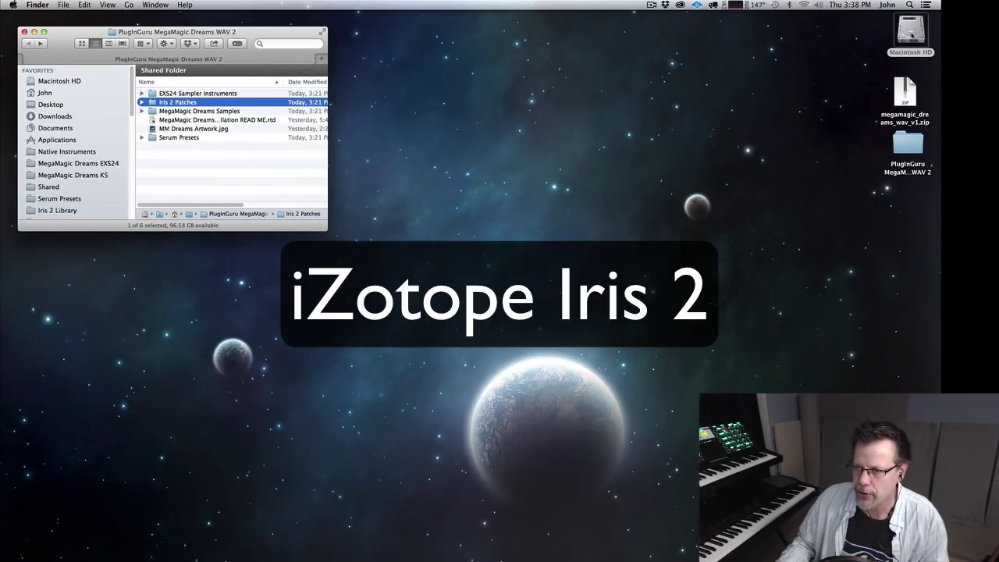
{"action": "double_click", "coordinate": [921, 33]}
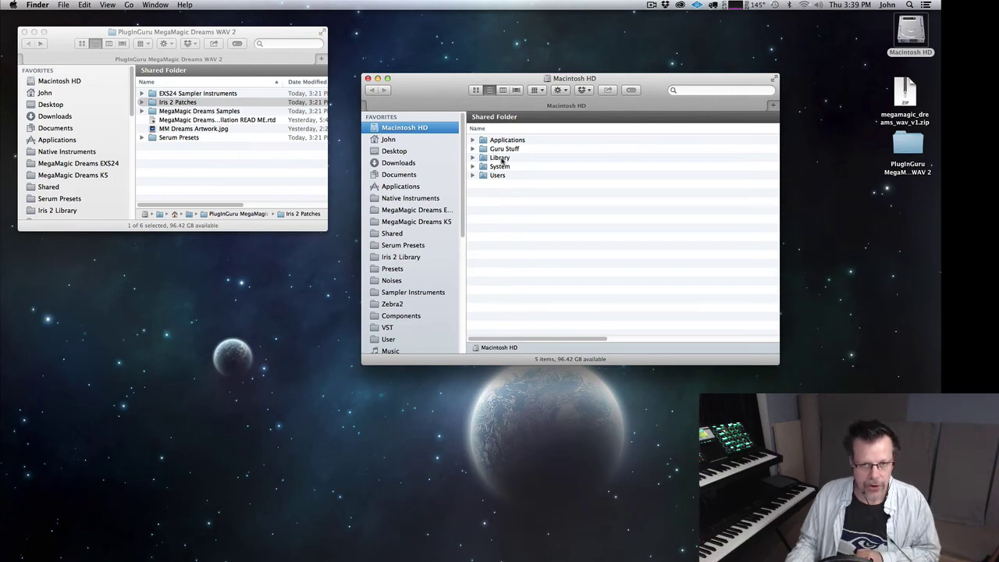
Navigate to Library > Application Support > iZotope > Iris 2 > Iris 2 Library.
{"action": "double_click", "coordinate": [500, 158]}
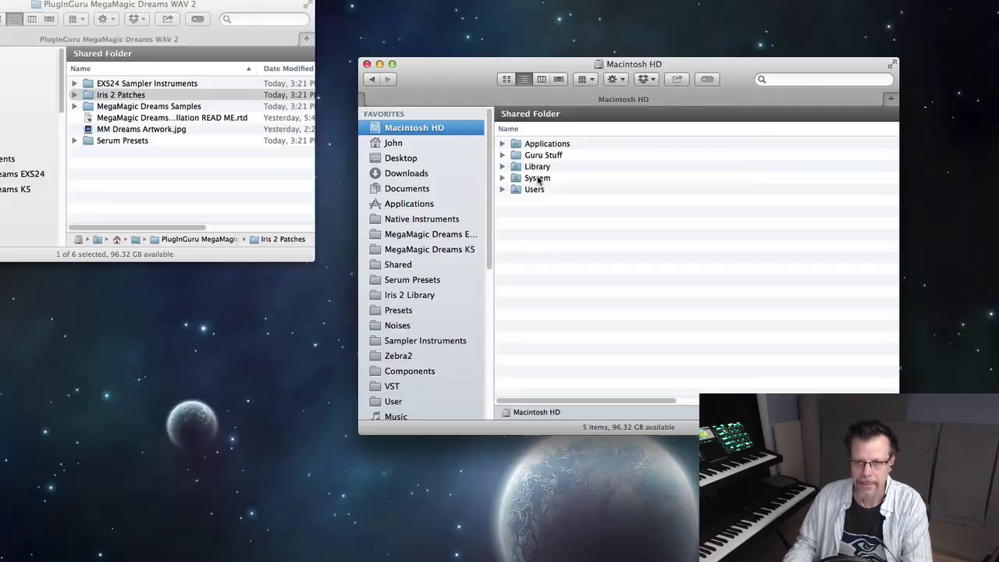
{"action": "double_click", "coordinate": [538, 168]}
{"action": "double_click", "coordinate": [538, 146]}
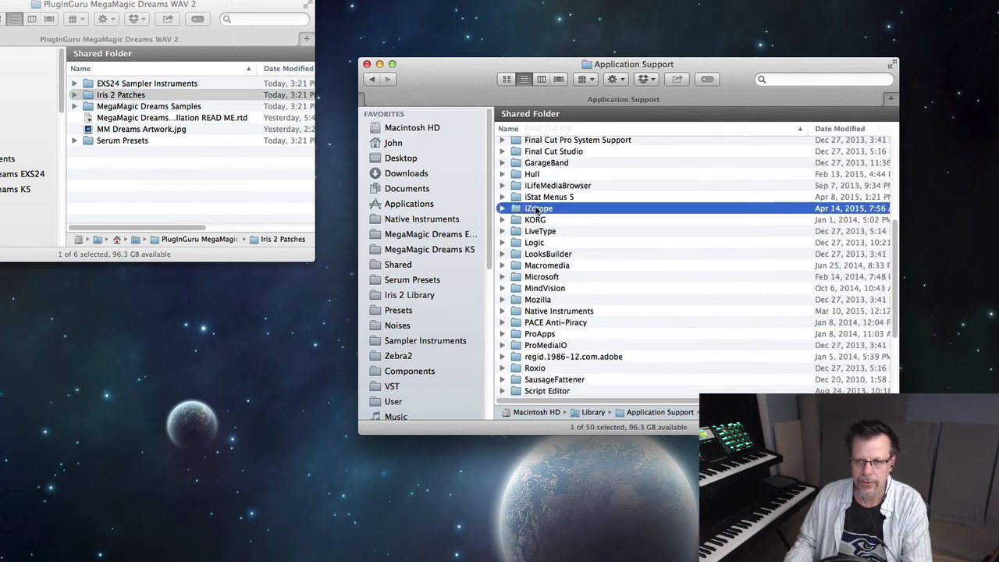
{"action": "double_click", "coordinate": [537, 209]}
{"action": "left_click", "coordinate": [533, 178]}
{"action": "double_click", "coordinate": [533, 178]}
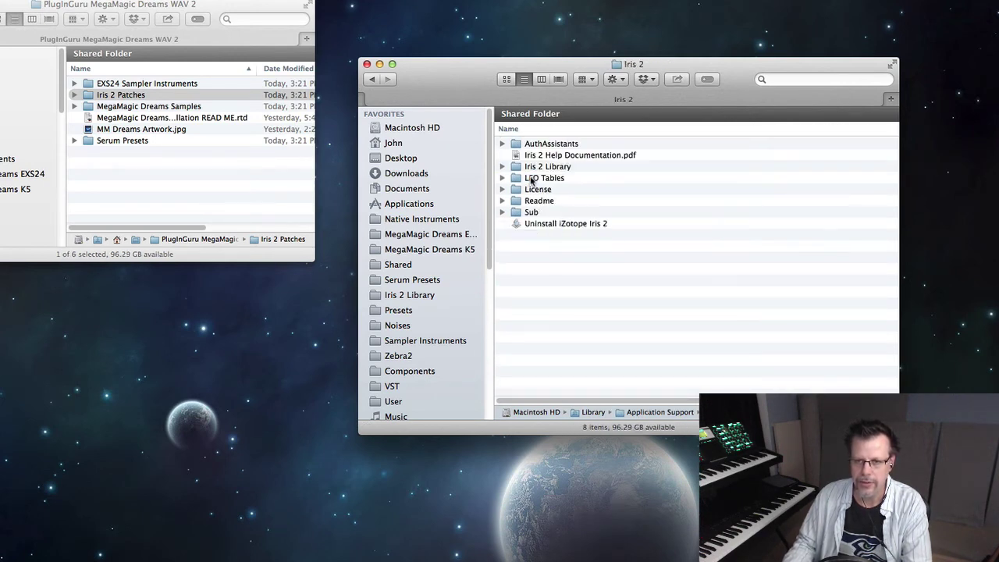
{"action": "left_click", "coordinate": [546, 168]}
{"action": "double_click", "coordinate": [546, 168]}
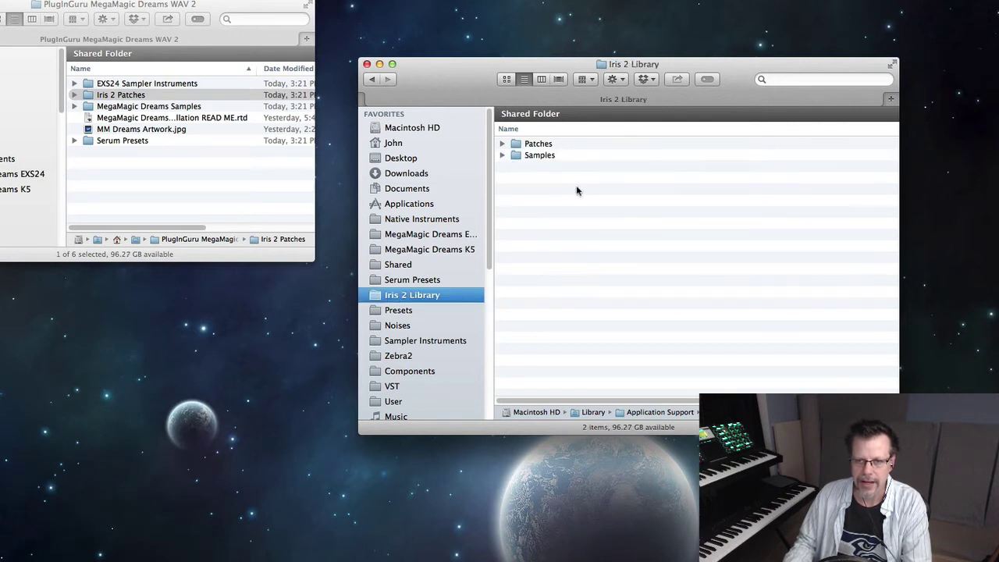
Expand Patches and Samples, then in the download select MMD Bass through MMD Synth.
{"action": "left_click", "coordinate": [504, 155]}
{"action": "left_click", "coordinate": [503, 144]}
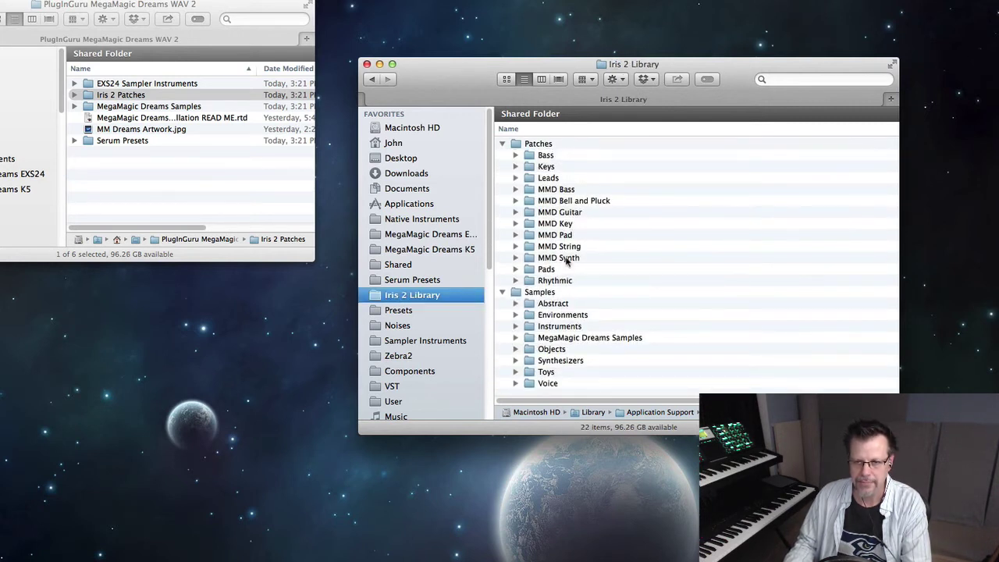
{"action": "left_click", "coordinate": [75, 95]}
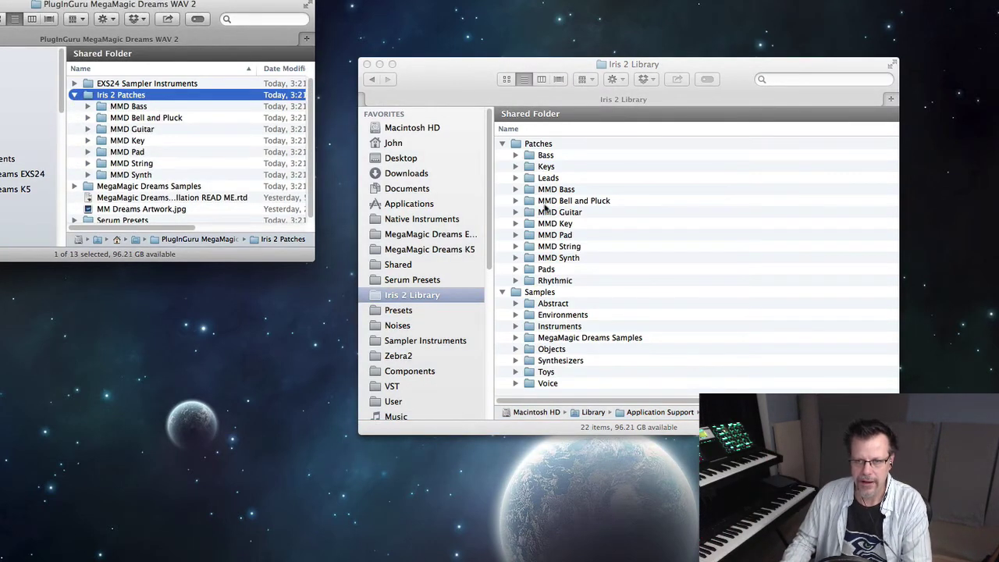
{"action": "left_click", "coordinate": [134, 108]}
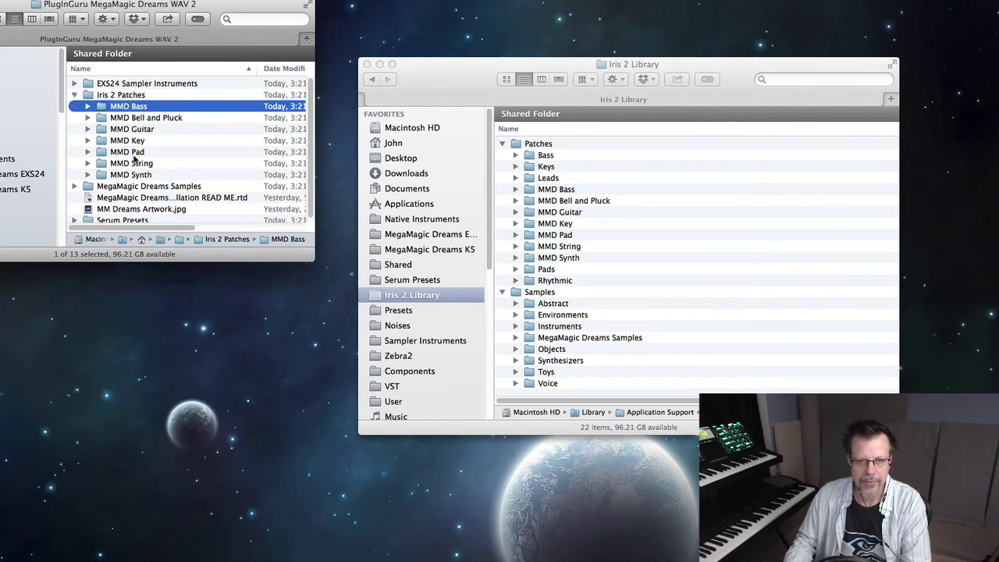
{"action": "left_click", "coordinate": [134, 175], "text": "shift"}
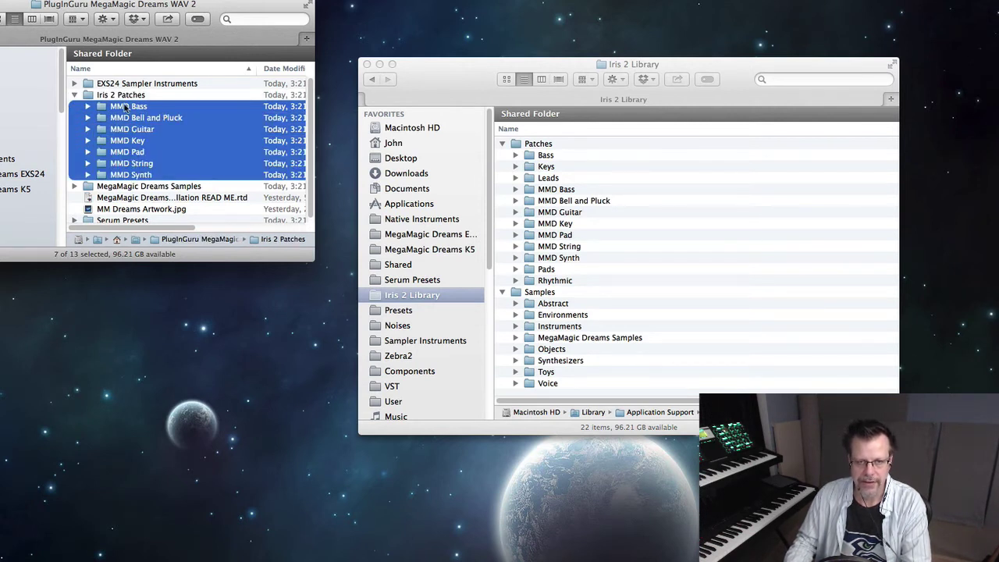
Drop the MMD folders onto Patches and MegaMagic Dreams Samples onto Samples, then collapse both.
{"action": "left_click_drag", "start_coordinate": [125, 108], "coordinate": [546, 146]}
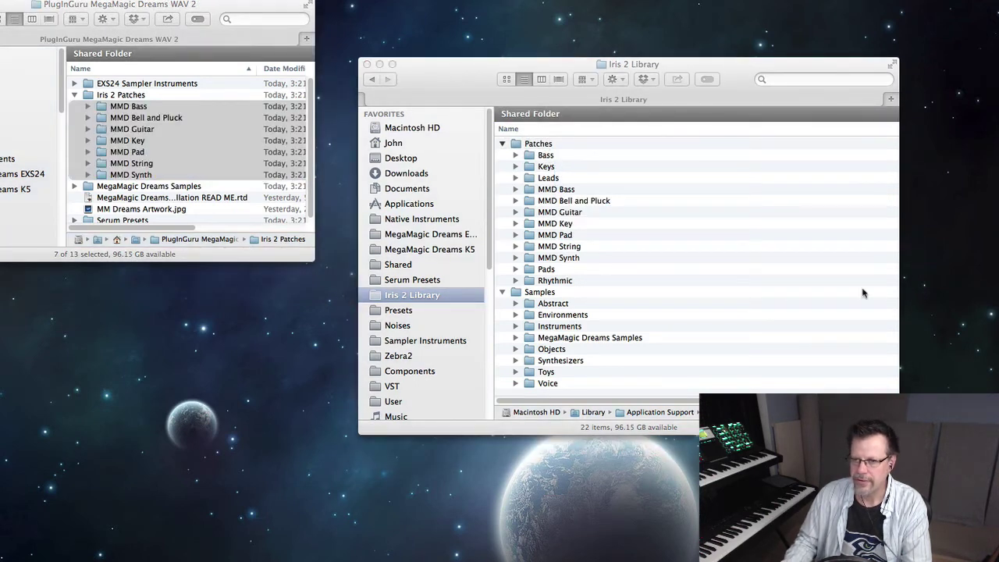
{"action": "left_click", "coordinate": [76, 96]}
{"action": "left_click", "coordinate": [135, 108]}
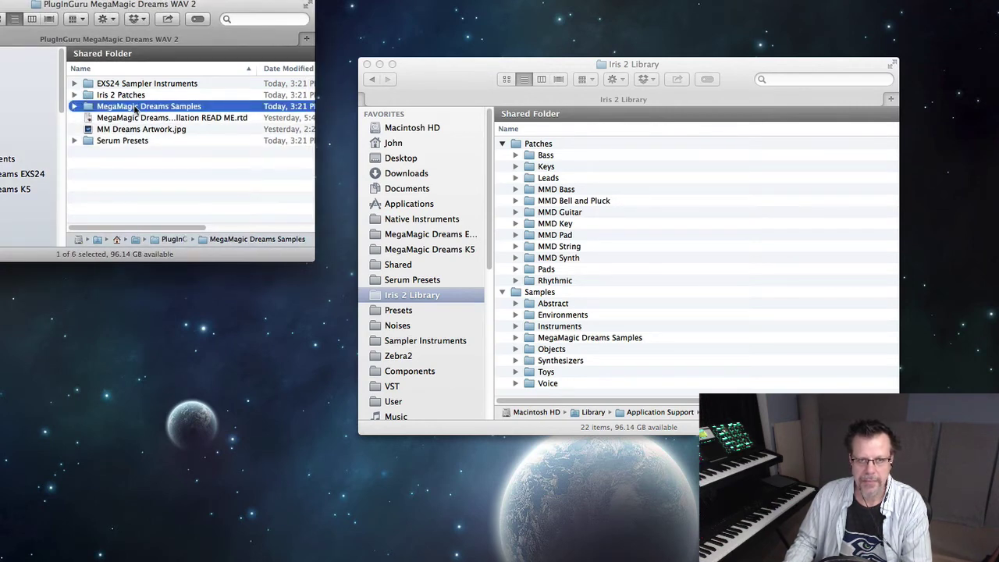
{"action": "mouse_move", "coordinate": [134, 109]}
{"action": "left_mouse_down"}
{"action": "mouse_move", "coordinate": [551, 218]}
{"action": "mouse_move", "coordinate": [484, 295]}
{"action": "mouse_move", "coordinate": [595, 340]}
{"action": "mouse_move", "coordinate": [135, 113]}
{"action": "left_mouse_up"}
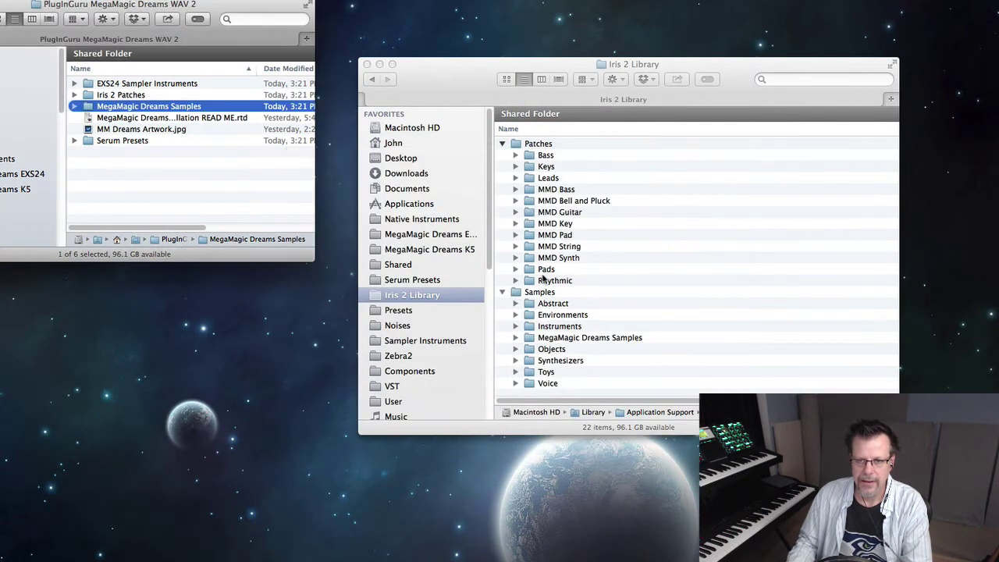
{"action": "left_click", "coordinate": [600, 337]}
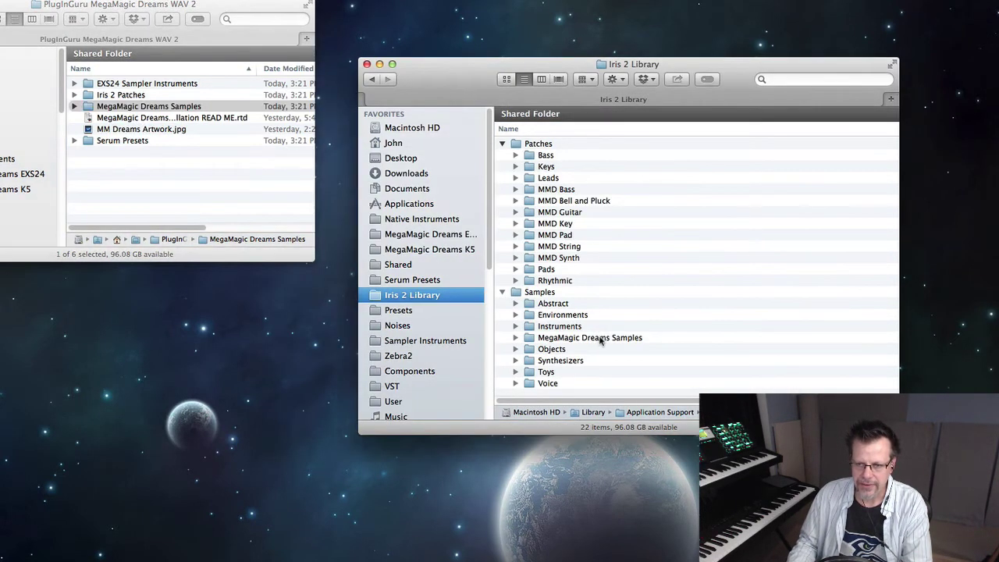
{"action": "left_click", "coordinate": [503, 292]}
{"action": "left_click", "coordinate": [502, 143]}
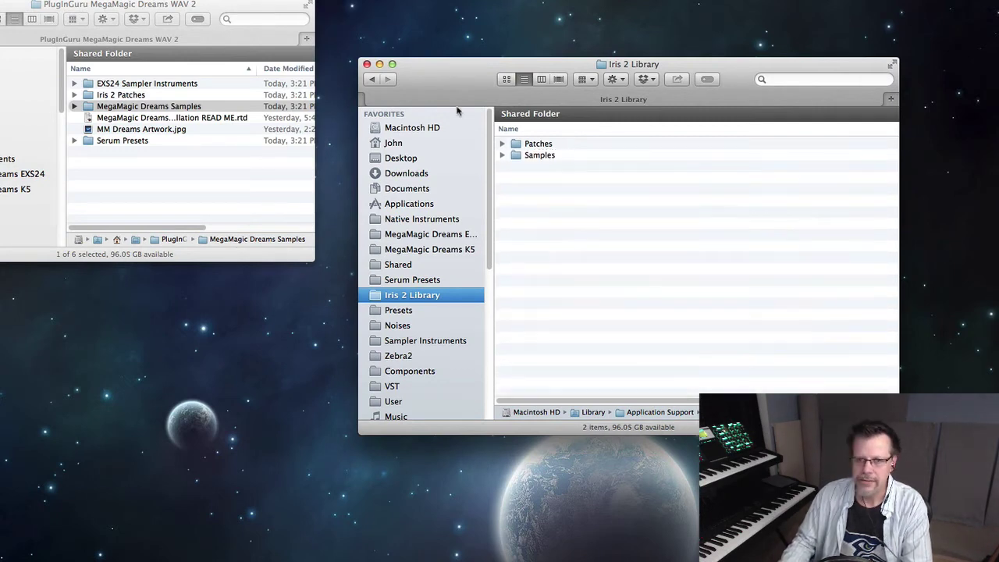
Audition patches Warm Impakt, Warm Snap, Pads - Acid Rain and Pads - Active Bliss in Iris 2.
{"action": "left_click", "coordinate": [367, 64]}
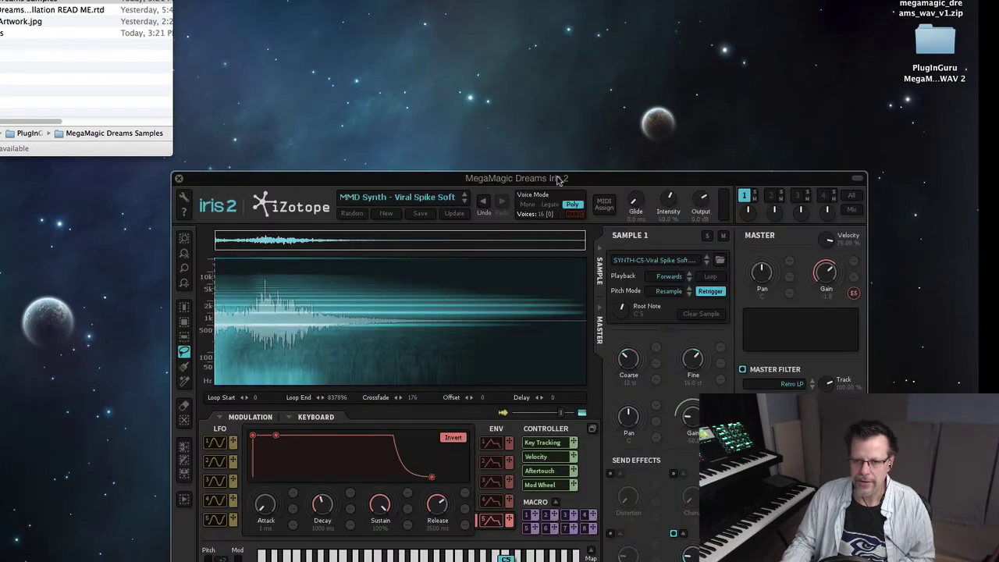
{"action": "left_click_drag", "start_coordinate": [559, 179], "coordinate": [387, 8]}
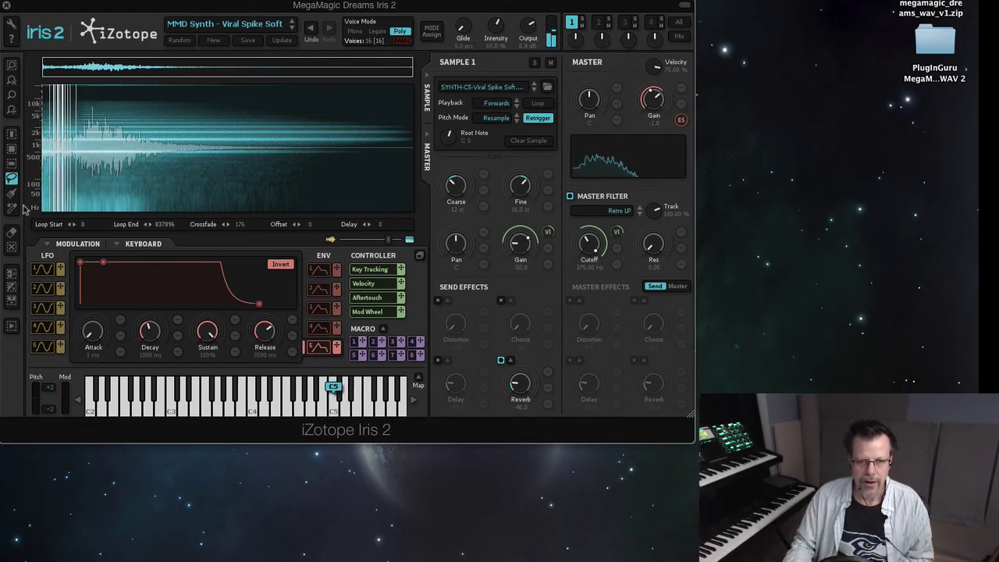
{"action": "left_click", "coordinate": [292, 28]}
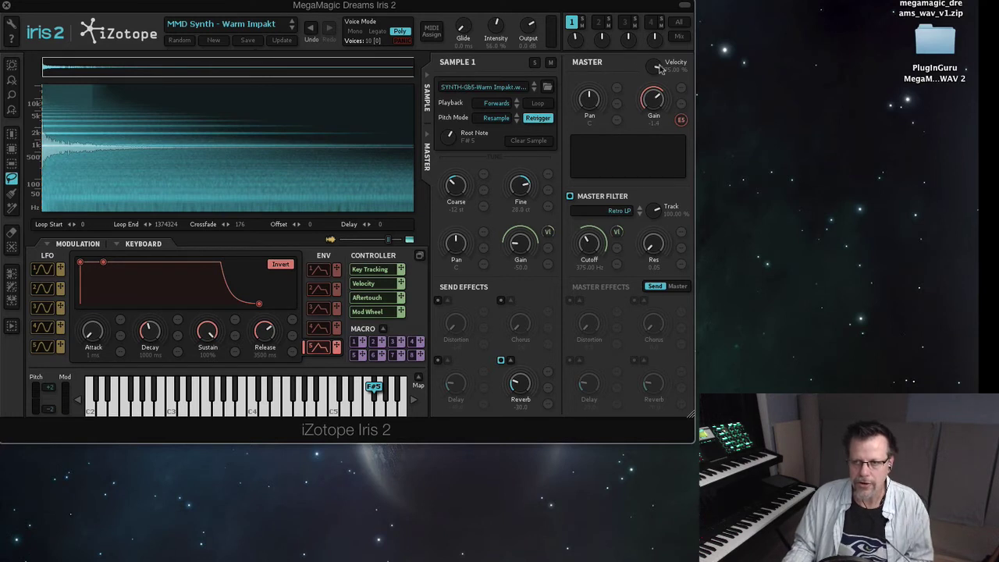
{"action": "mouse_move", "coordinate": [654, 67]}
{"action": "left_mouse_down"}
{"action": "mouse_move", "coordinate": [652, 45]}
{"action": "mouse_move", "coordinate": [639, 70]}
{"action": "left_mouse_up"}
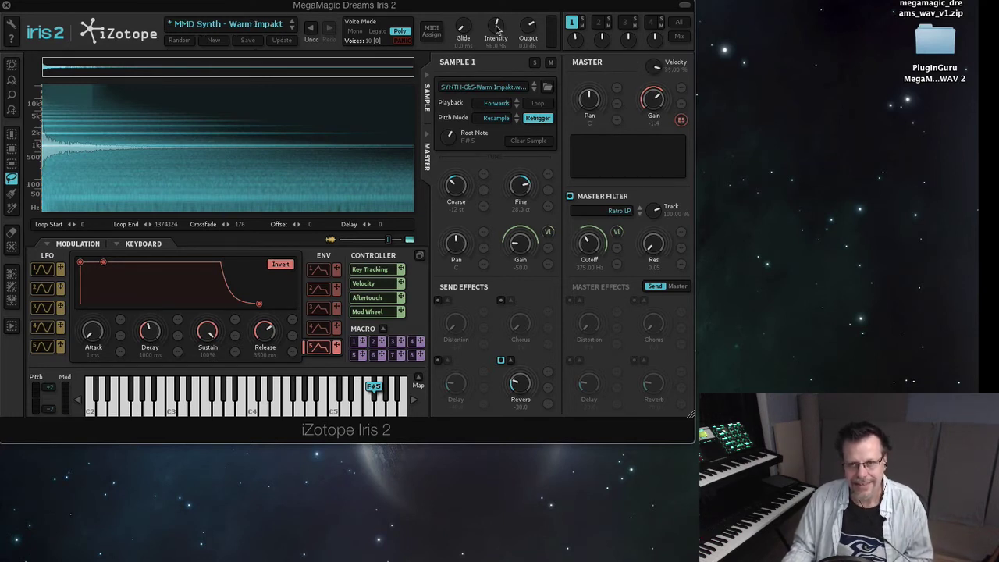
{"action": "left_click", "coordinate": [292, 30]}
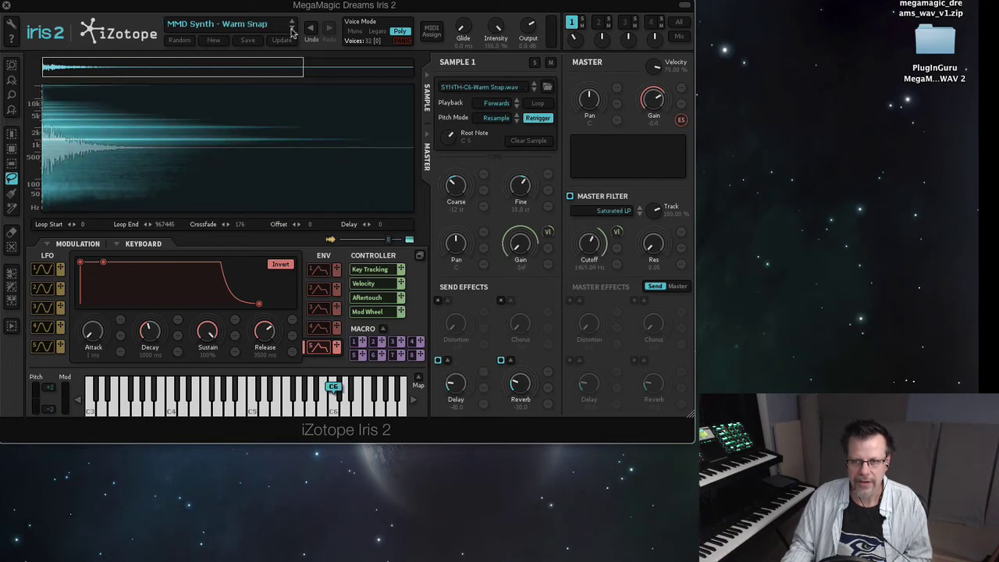
{"action": "left_click", "coordinate": [292, 30]}
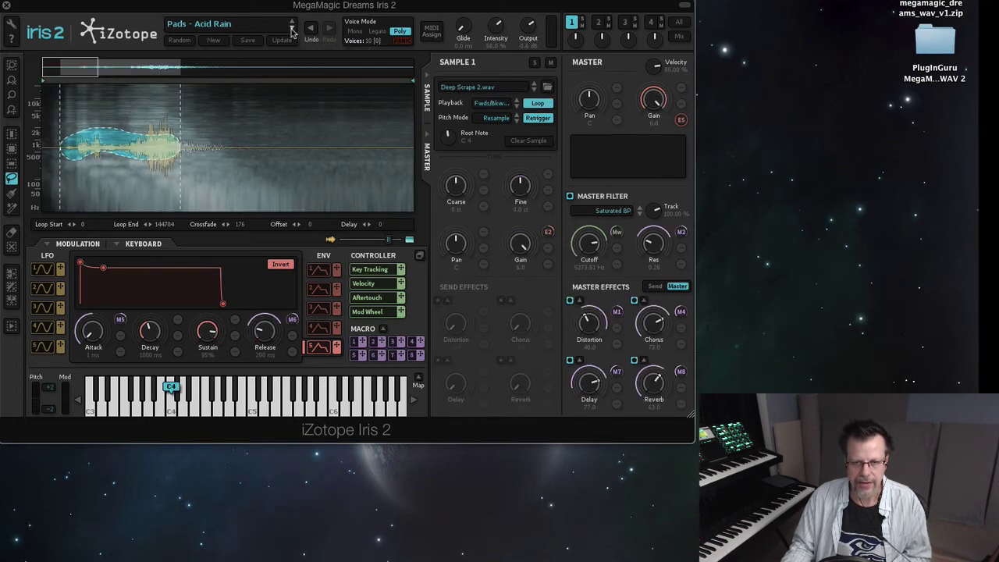
{"action": "left_click", "coordinate": [292, 30]}
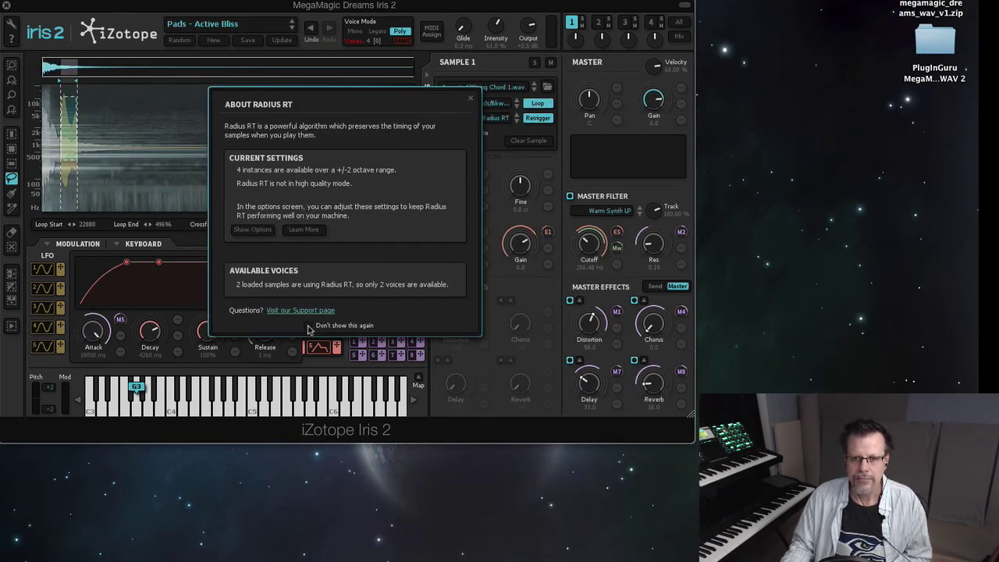
Dismiss the Radius RT notice and load the MMD Guitar – FenderVerb High patch.
{"action": "left_click", "coordinate": [471, 98]}
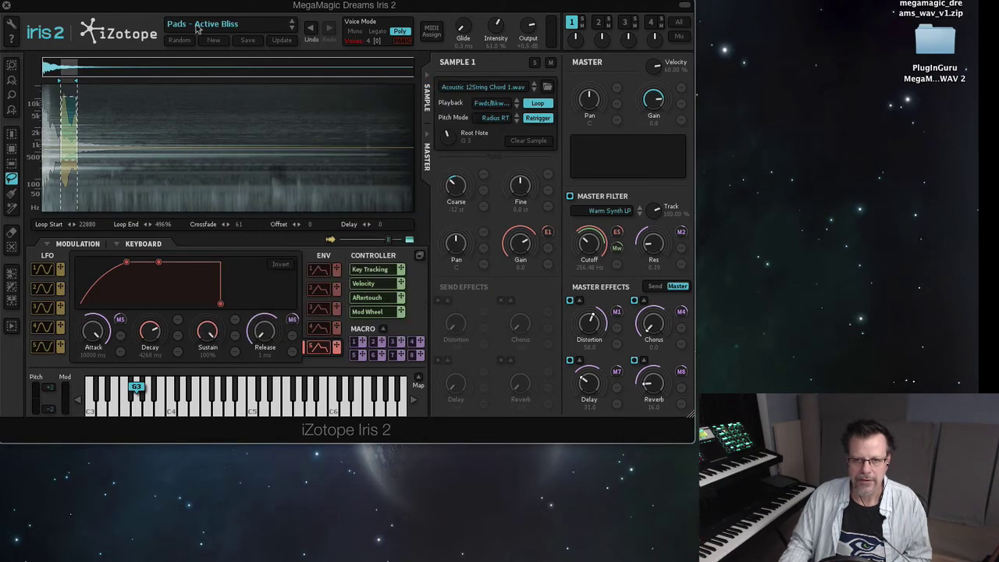
{"action": "left_click", "coordinate": [187, 25]}
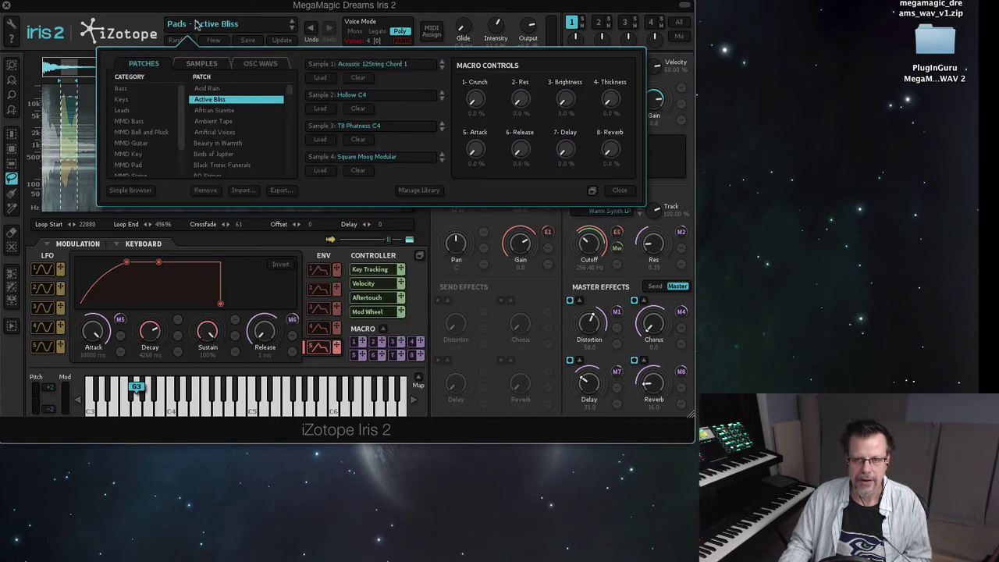
{"action": "left_click", "coordinate": [133, 143]}
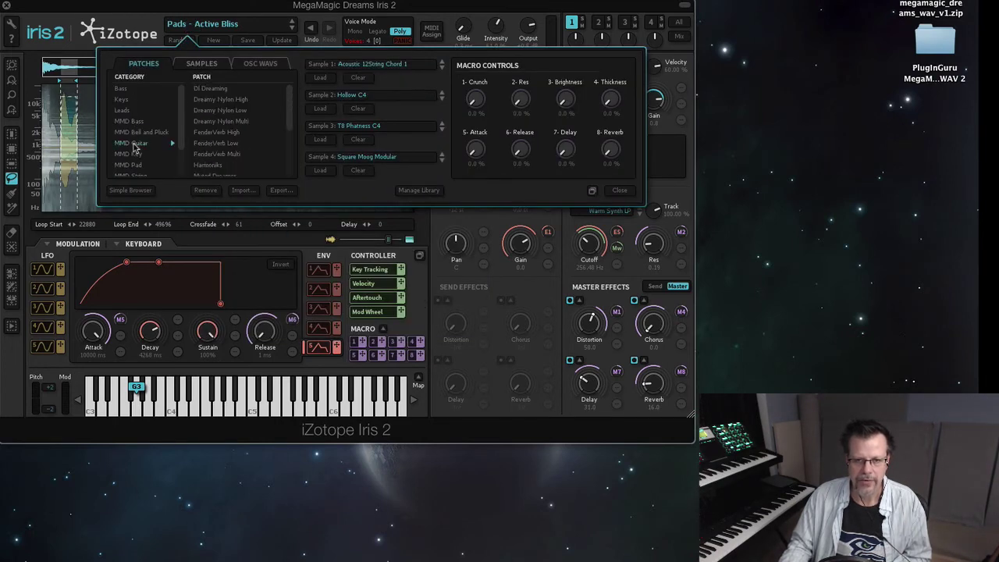
{"action": "left_click", "coordinate": [214, 134]}
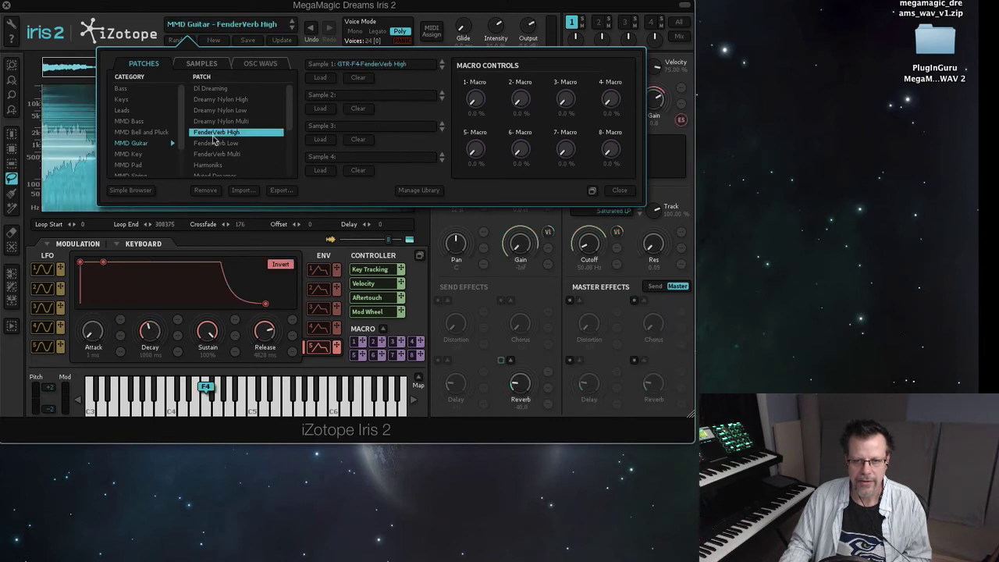
Close the patch browser, raise Intensity to 100 % and lower Output slightly below 0 dB.
{"action": "left_click", "coordinate": [619, 191]}
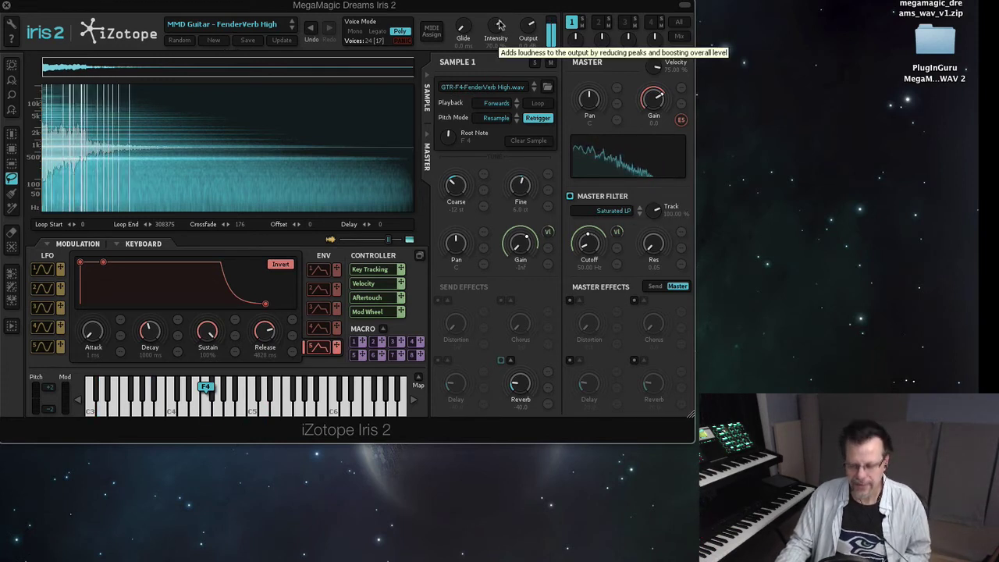
{"action": "mouse_move", "coordinate": [500, 26]}
{"action": "left_mouse_down"}
{"action": "mouse_move", "coordinate": [500, 8]}
{"action": "mouse_move", "coordinate": [500, 25]}
{"action": "left_mouse_up"}
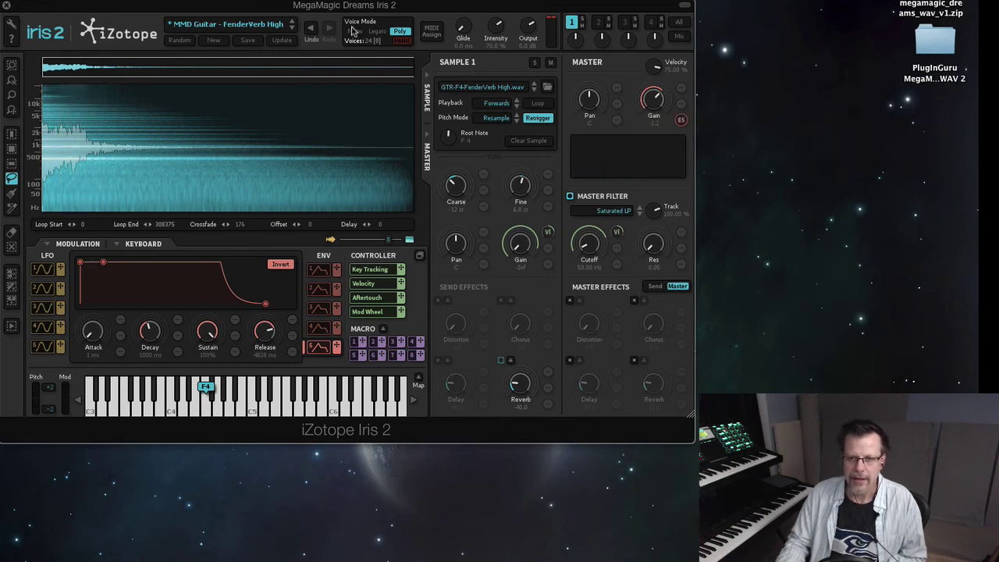
{"action": "left_click_drag", "start_coordinate": [528, 25], "coordinate": [530, 29]}
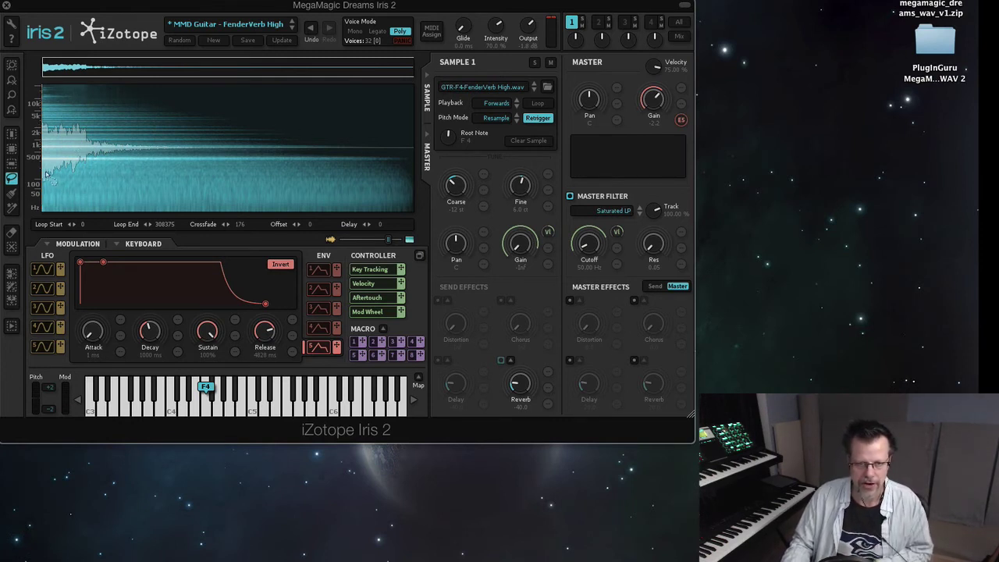
Paint a region on the FenderVerb High spectrogram, shift it right and down, then load FenderVerb Low.
{"action": "mouse_move", "coordinate": [125, 152]}
{"action": "left_mouse_down"}
{"action": "mouse_move", "coordinate": [90, 201]}
{"action": "mouse_move", "coordinate": [56, 202]}
{"action": "left_mouse_up"}
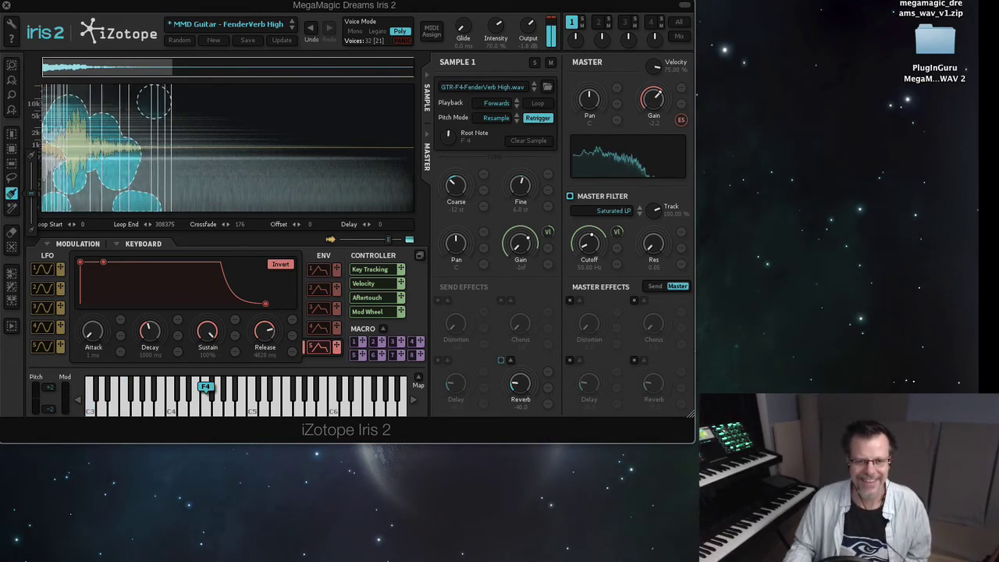
{"action": "mouse_move", "coordinate": [153, 102]}
{"action": "left_mouse_down"}
{"action": "mouse_move", "coordinate": [223, 179]}
{"action": "mouse_move", "coordinate": [70, 195]}
{"action": "left_mouse_up"}
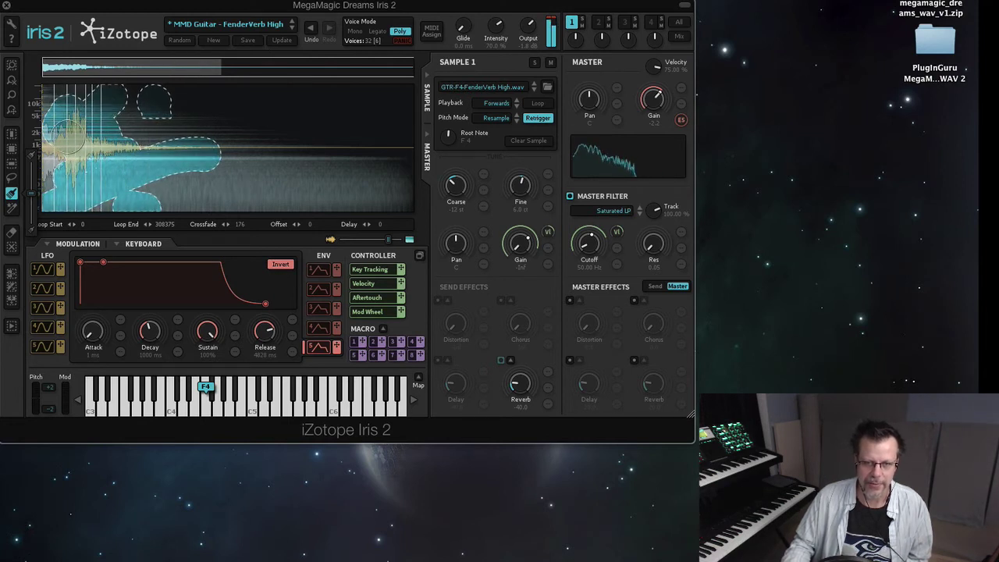
{"action": "left_click_drag", "start_coordinate": [96, 142], "coordinate": [250, 179]}
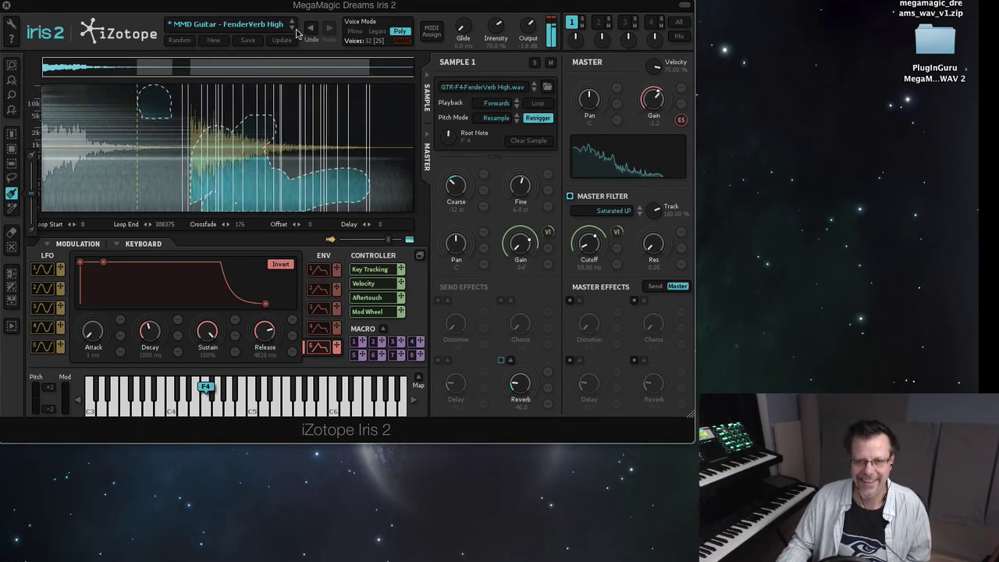
{"action": "left_click", "coordinate": [291, 28]}
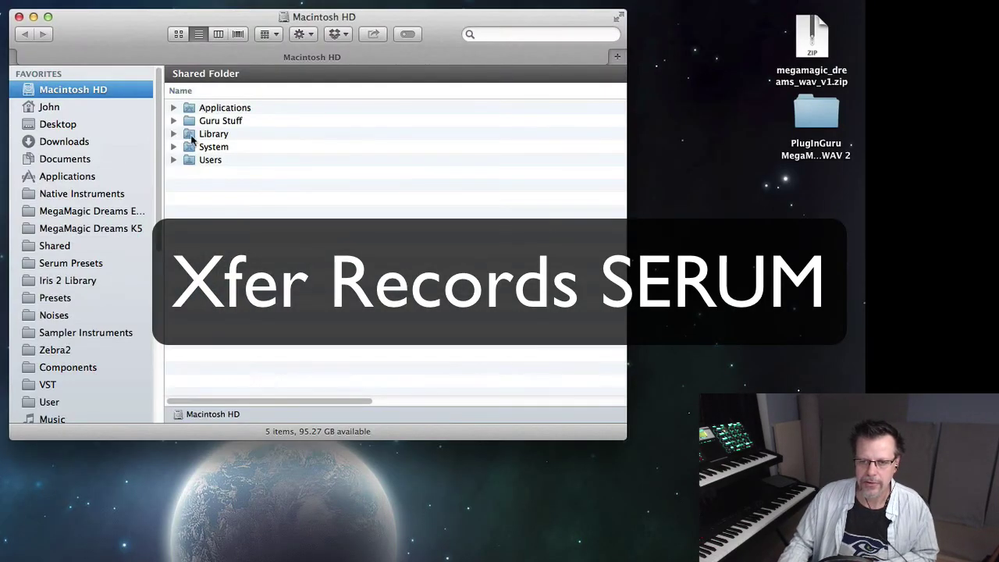
Navigate from Macintosh HD through Library, Audio, Presets and Xfer Records into Serum Presets.
{"action": "left_click", "coordinate": [64, 266]}
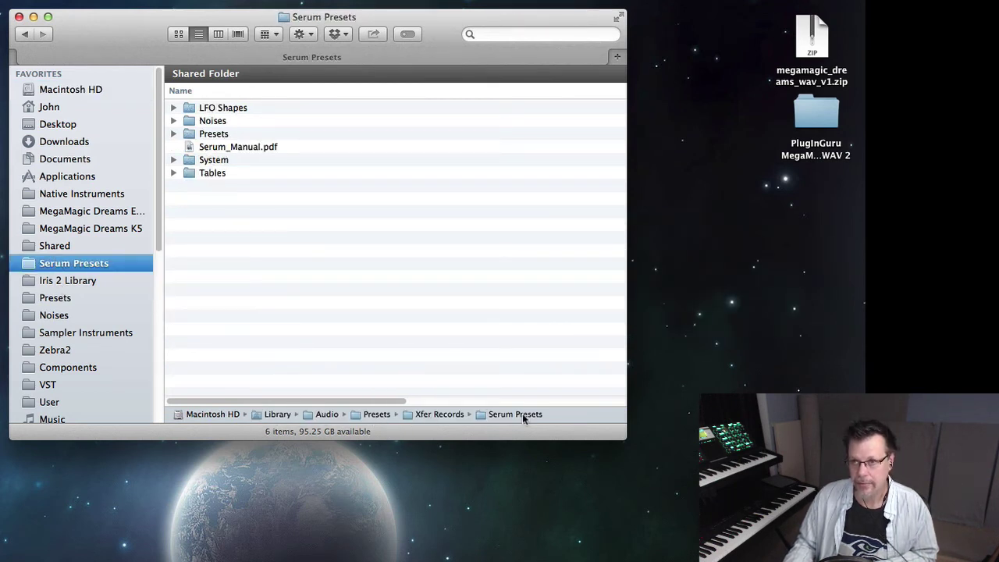
{"action": "left_click", "coordinate": [70, 90]}
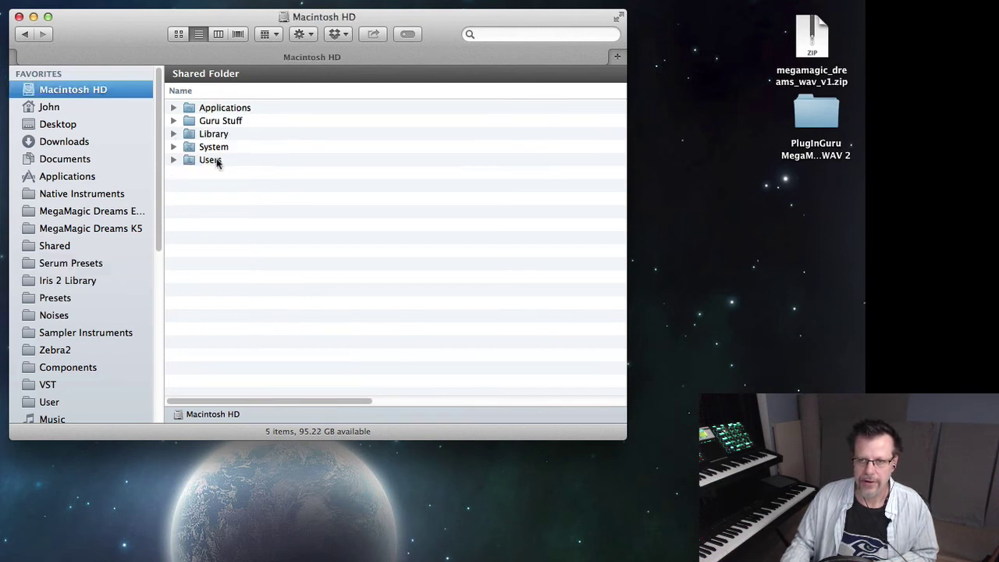
{"action": "double_click", "coordinate": [210, 134]}
{"action": "left_click", "coordinate": [212, 122]}
{"action": "double_click", "coordinate": [212, 122]}
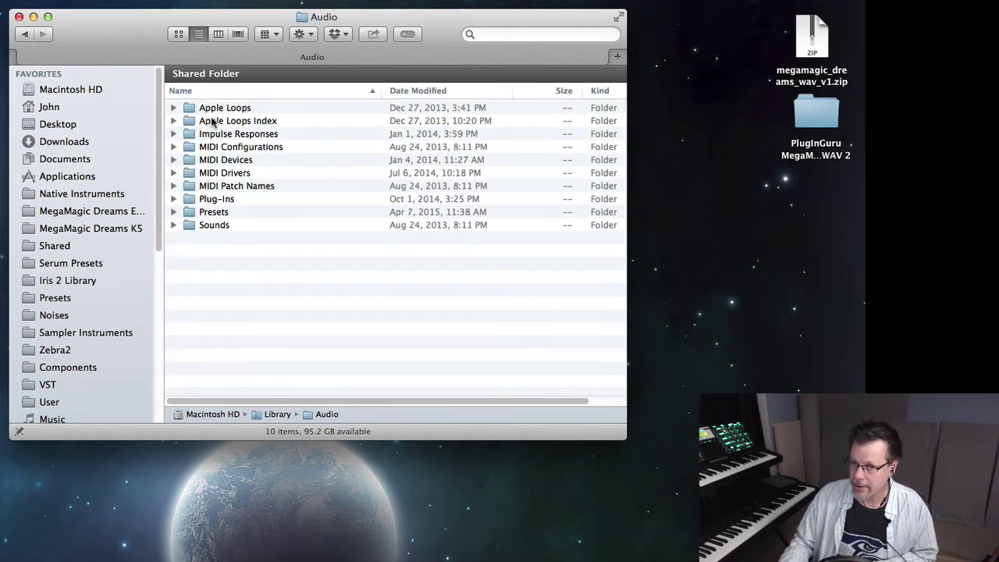
{"action": "double_click", "coordinate": [212, 214]}
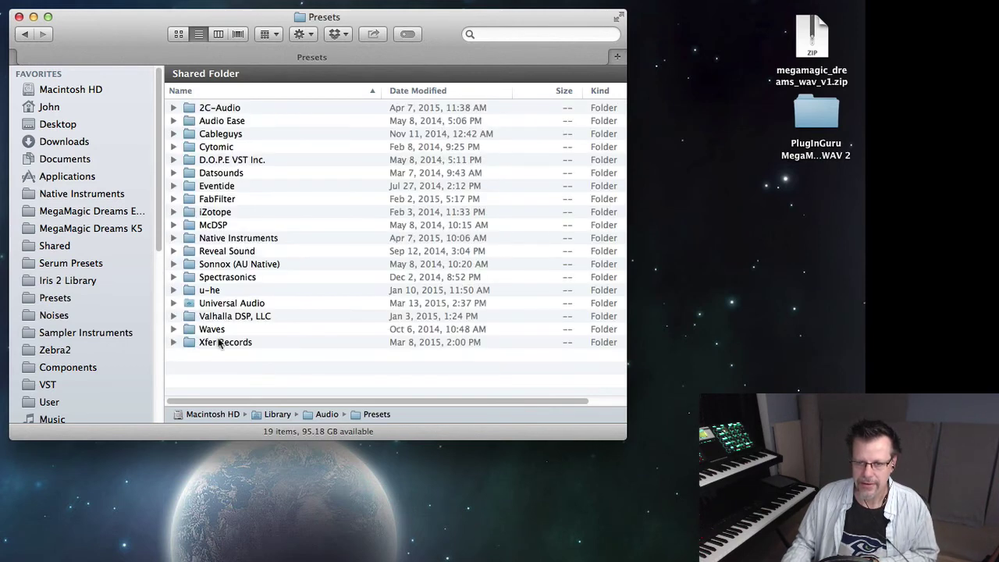
{"action": "left_click", "coordinate": [221, 343]}
{"action": "double_click", "coordinate": [222, 344]}
{"action": "double_click", "coordinate": [217, 121]}
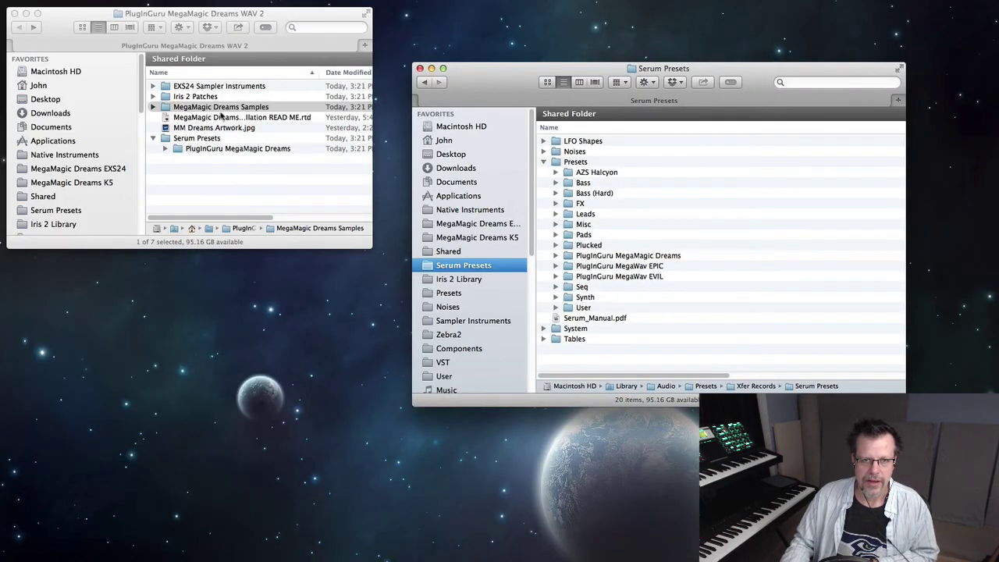
Copy the PlugInGuru MegaMagic Dreams folder into Serum's Presets folder, replacing the older copy.
{"action": "left_click", "coordinate": [207, 154]}
{"action": "left_click", "coordinate": [206, 151]}
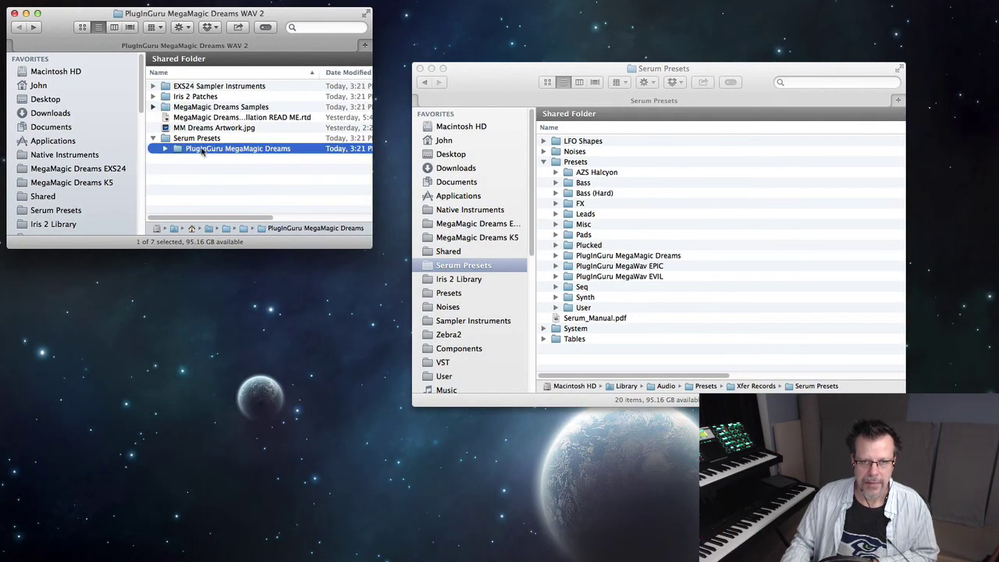
{"action": "left_click_drag", "start_coordinate": [202, 150], "coordinate": [571, 163]}
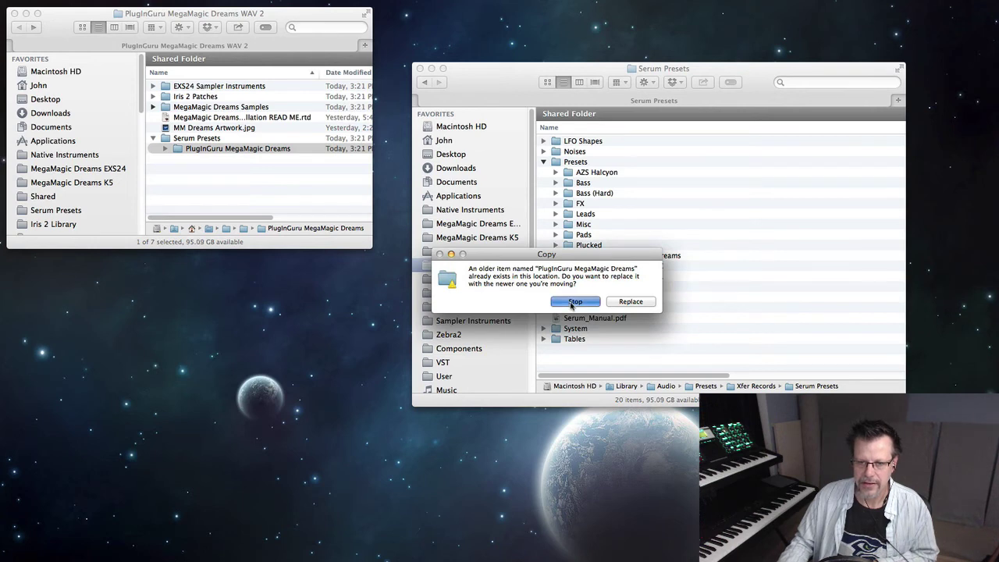
{"action": "key", "text": "Return"}
{"action": "left_click", "coordinate": [545, 161]}
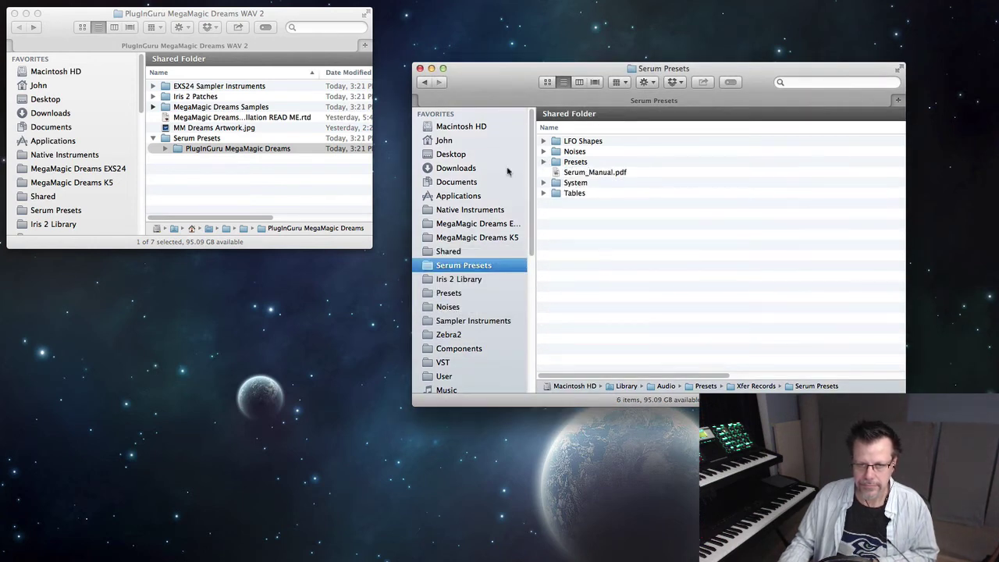
Copy MegaMagic Dreams Samples into Serum's Noises folder and close the Serum Presets window.
{"action": "left_click", "coordinate": [244, 107]}
{"action": "left_click", "coordinate": [226, 107]}
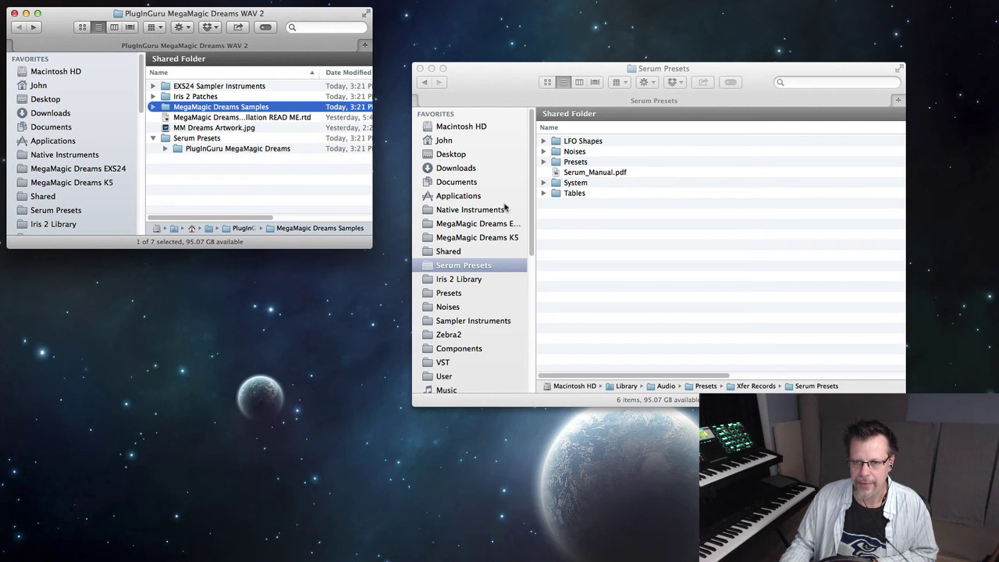
{"action": "left_click", "coordinate": [545, 152]}
{"action": "left_click", "coordinate": [616, 216]}
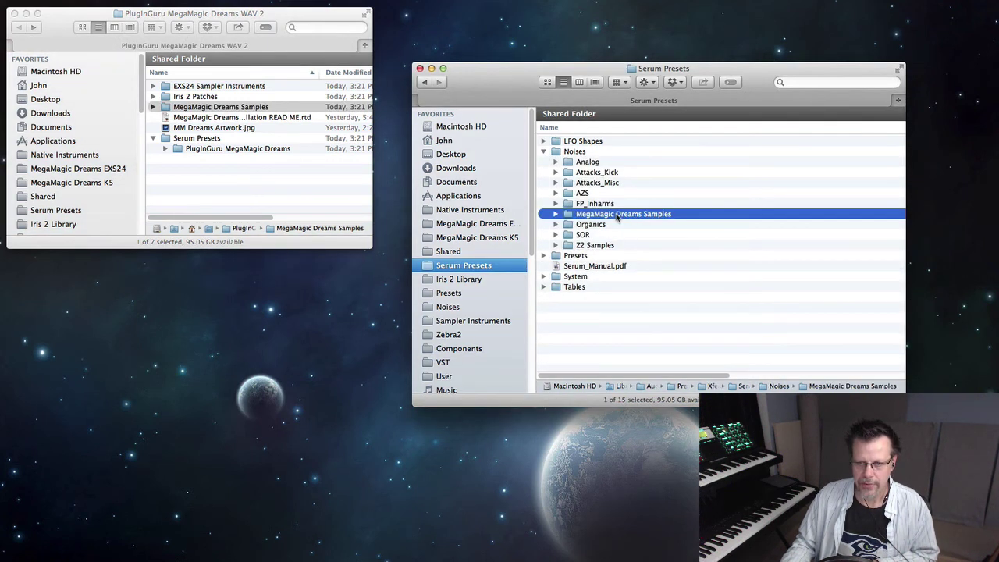
{"action": "mouse_move", "coordinate": [188, 108]}
{"action": "left_mouse_down"}
{"action": "mouse_move", "coordinate": [449, 122]}
{"action": "mouse_move", "coordinate": [574, 154]}
{"action": "mouse_move", "coordinate": [574, 199]}
{"action": "mouse_move", "coordinate": [226, 98]}
{"action": "mouse_move", "coordinate": [191, 107]}
{"action": "left_mouse_up"}
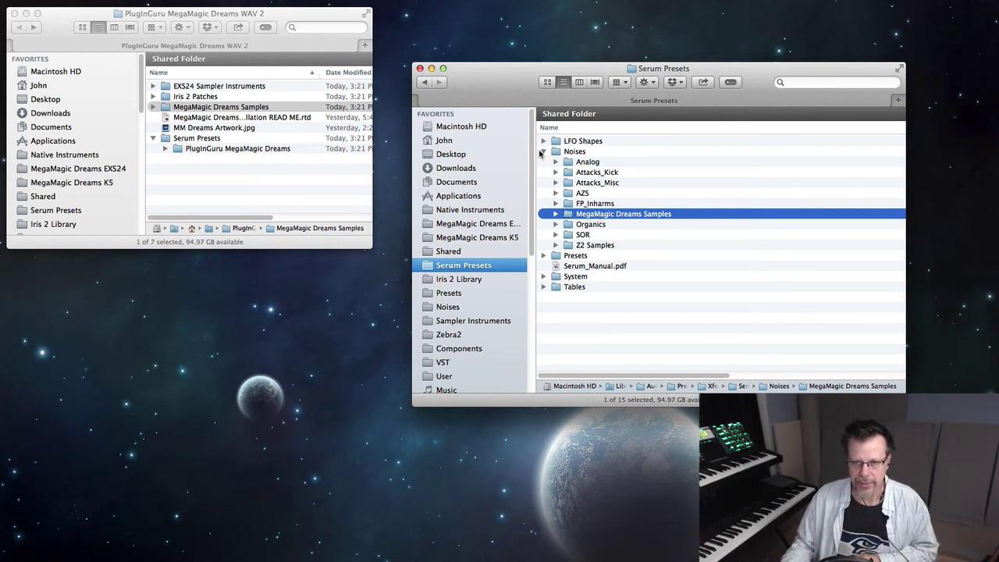
{"action": "left_click", "coordinate": [543, 153]}
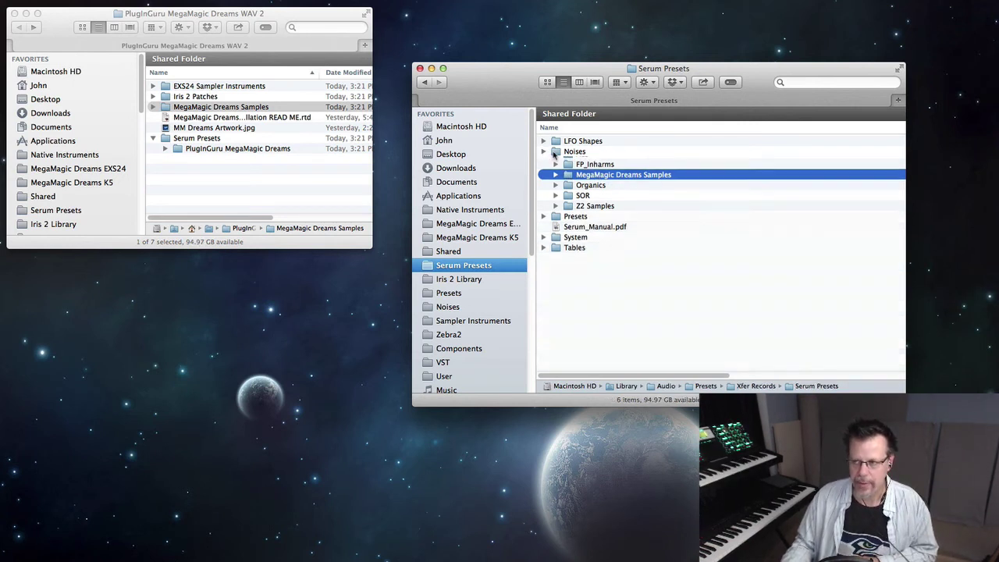
{"action": "left_click", "coordinate": [420, 68]}
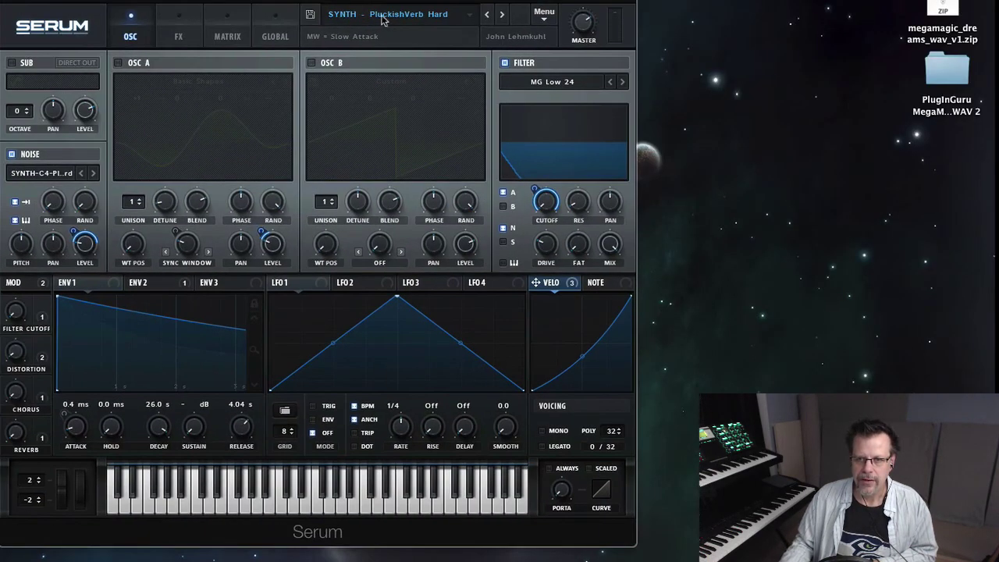
Load the BASS Serpentine preset from the MegaWav EVIL bank.
{"action": "left_click", "coordinate": [383, 20]}
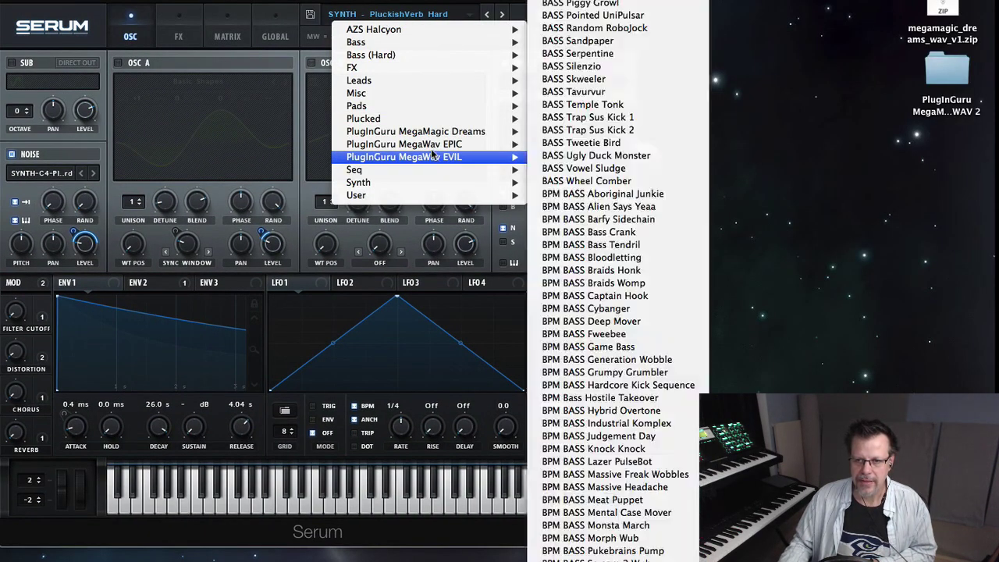
{"action": "mouse_move", "coordinate": [432, 150]}
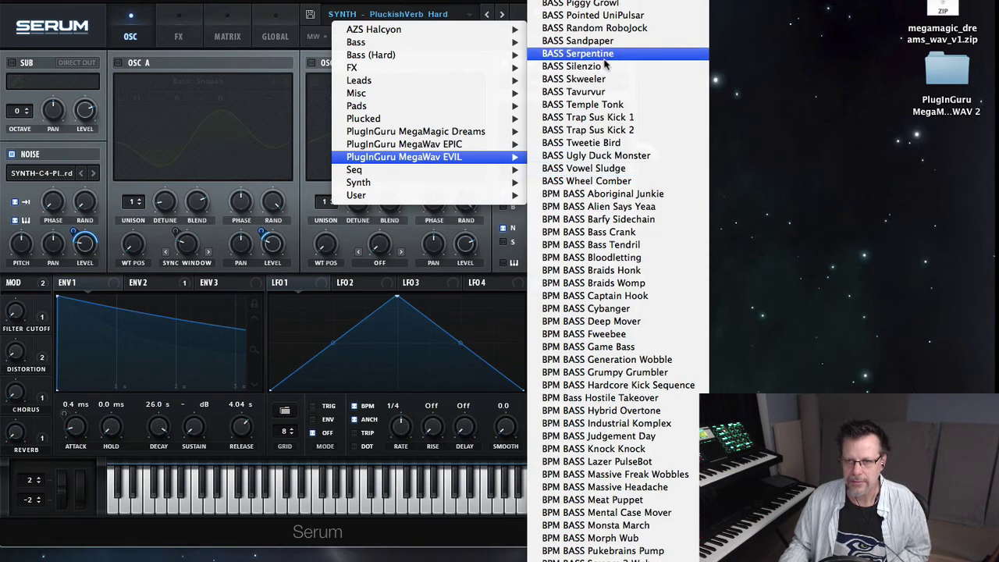
{"action": "left_click", "coordinate": [605, 62]}
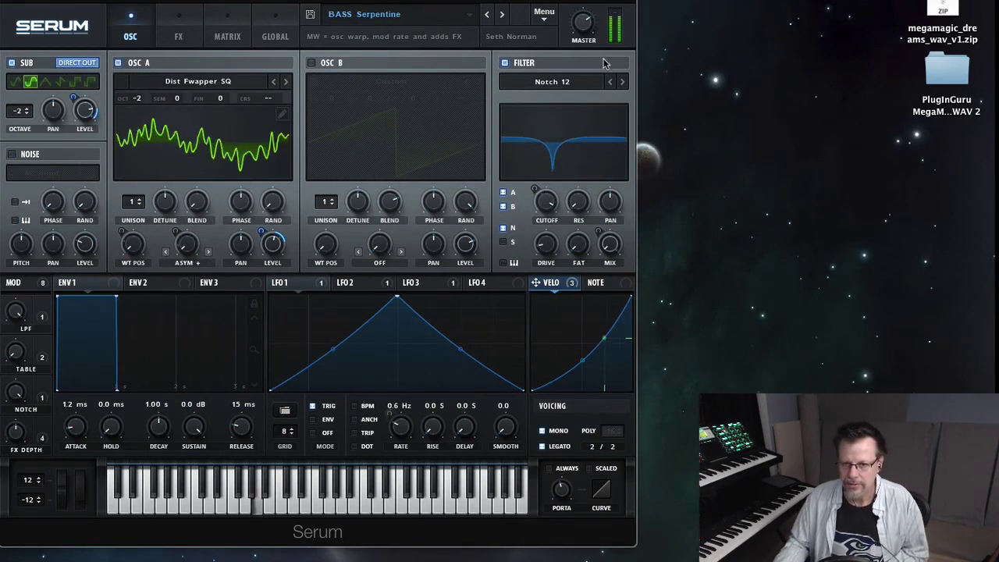
Load KEY – Darkest Grand from PlugInGuru MegaMagic Dreams and switch oscillator A on.
{"action": "left_click", "coordinate": [375, 14]}
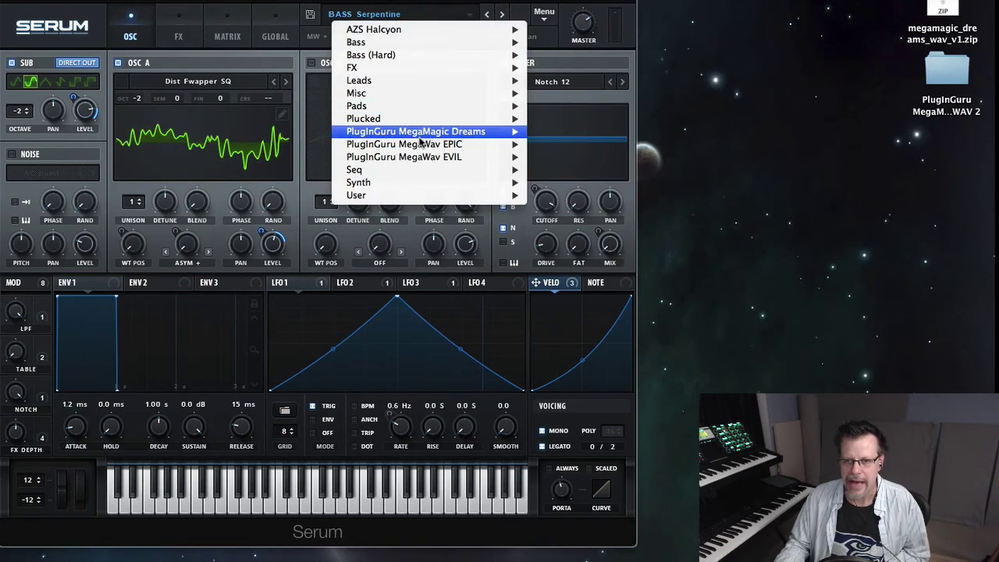
{"action": "mouse_move", "coordinate": [426, 131]}
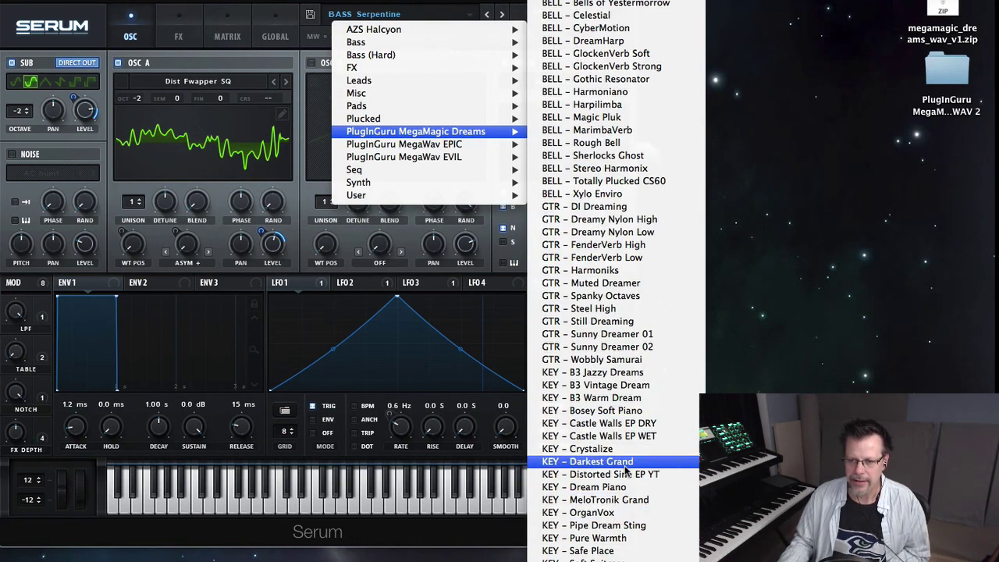
{"action": "left_click", "coordinate": [625, 463]}
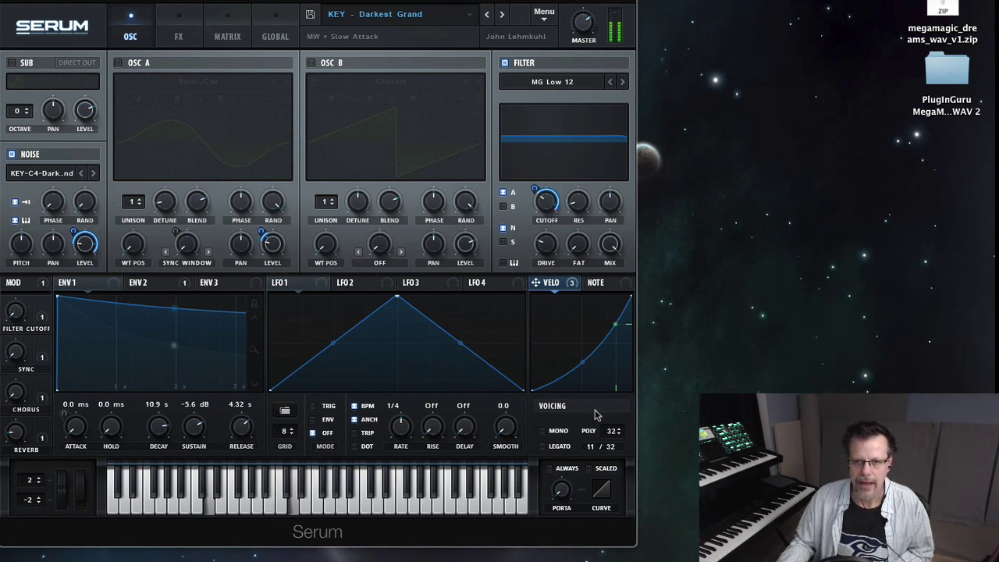
{"action": "left_click", "coordinate": [118, 63]}
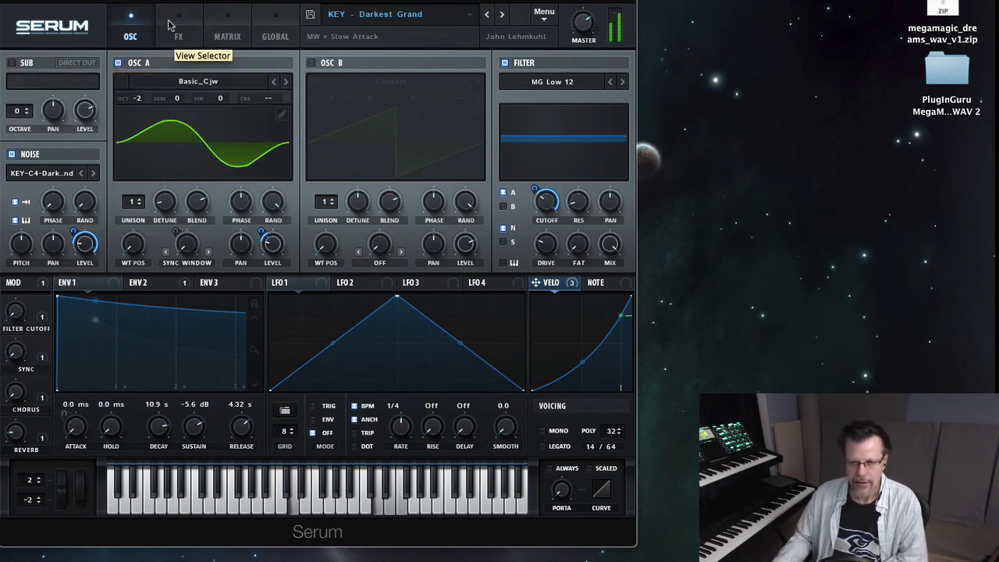
Switch OSC A off, toggle noise off and on, raise the Reverb macro to 60%, and view FX.
{"action": "left_click", "coordinate": [118, 64]}
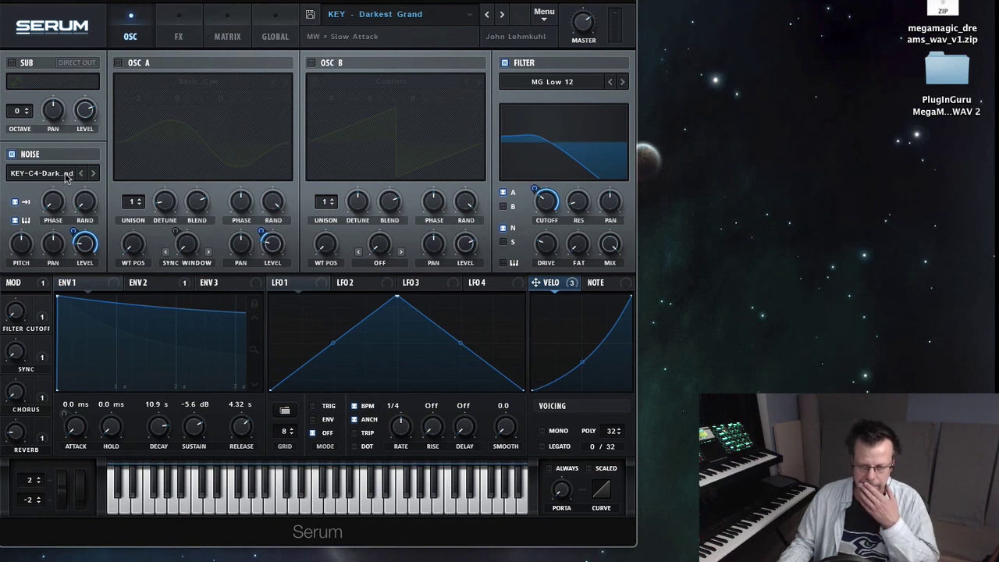
{"action": "left_click", "coordinate": [13, 155]}
{"action": "left_click", "coordinate": [12, 155]}
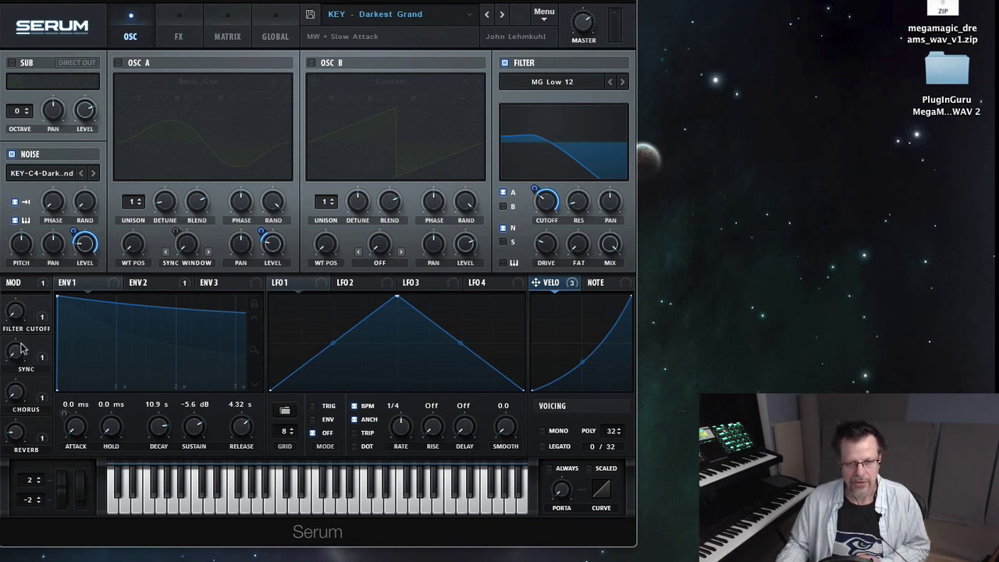
{"action": "left_click_drag", "start_coordinate": [22, 437], "coordinate": [42, 307]}
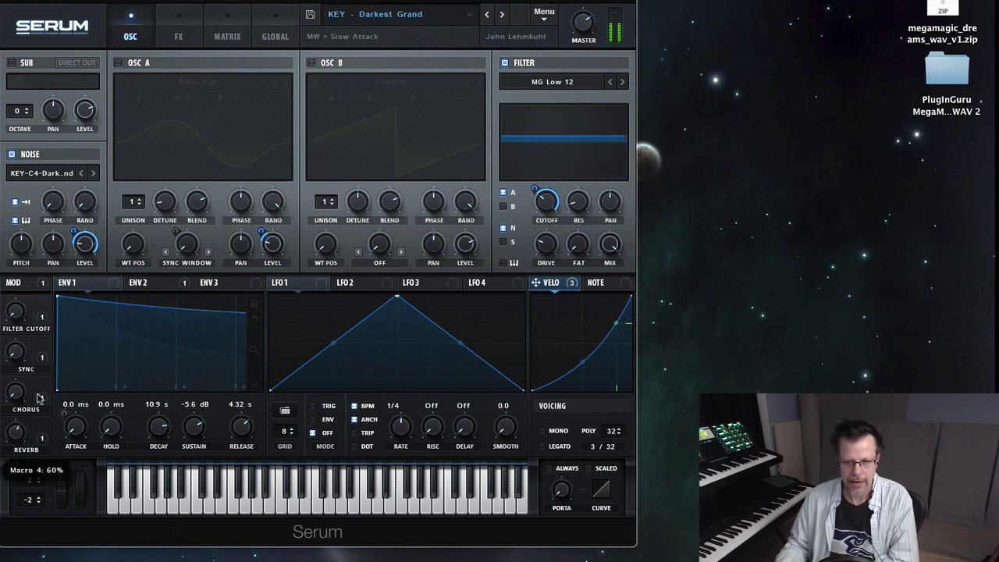
{"action": "left_click", "coordinate": [181, 36]}
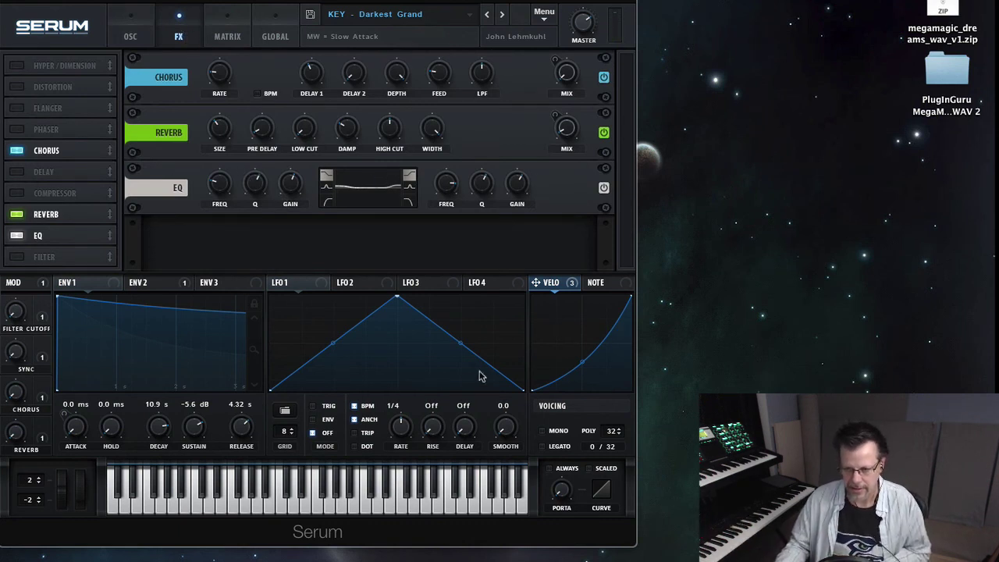
Pick SYNTH – MaxWell Anthem Stringz from the MegaMagic Dreams preset menu, replacing Darkest Grand.
{"action": "left_click", "coordinate": [370, 17]}
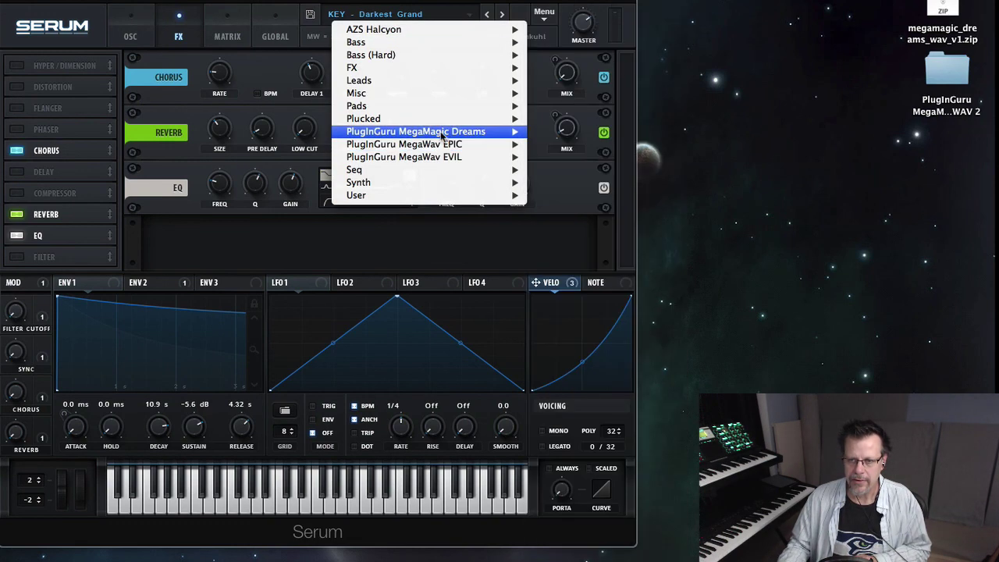
{"action": "mouse_move", "coordinate": [440, 131]}
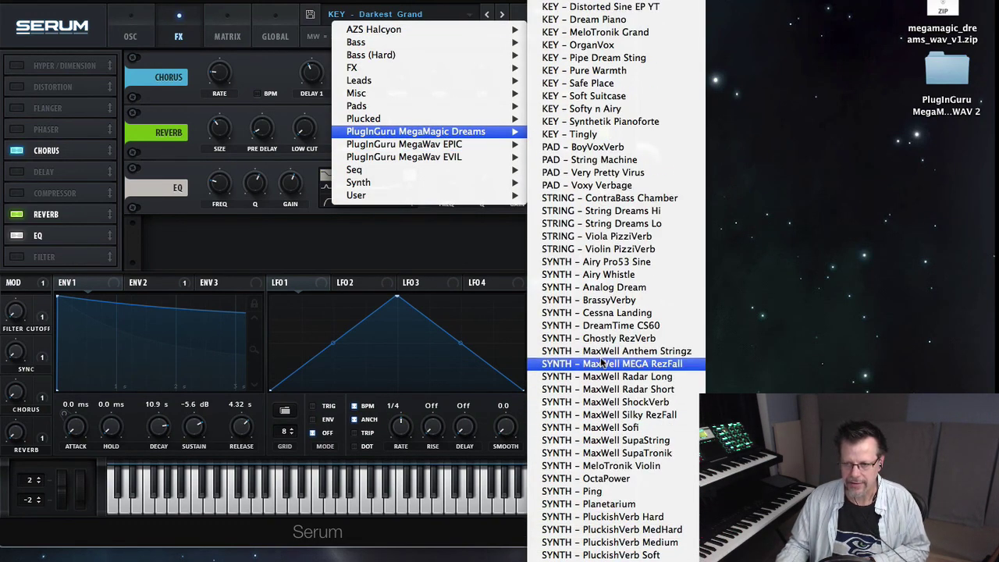
{"action": "left_click", "coordinate": [603, 352]}
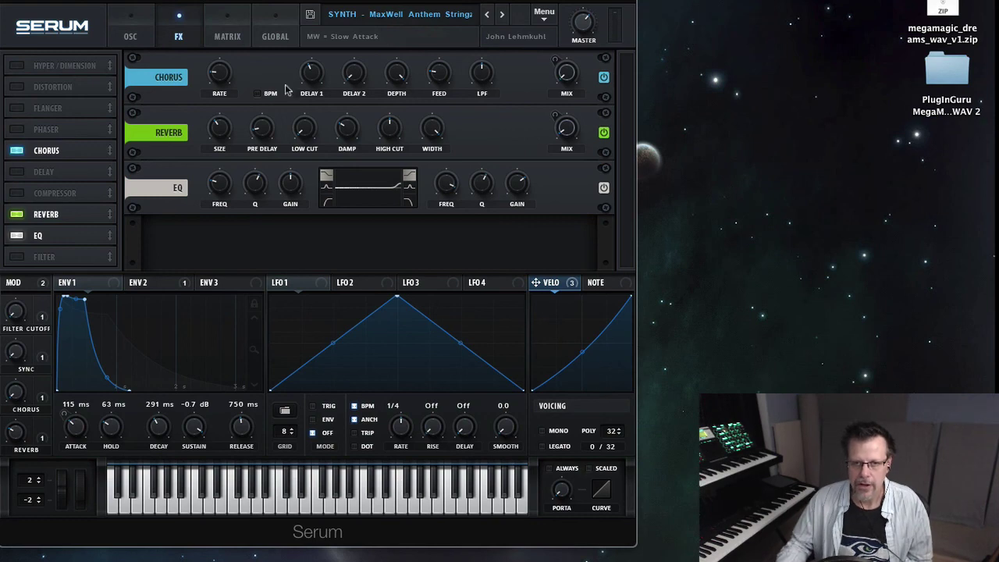
Hide Serum with Cmd+H to reveal the MegaMagic Dreams Finder window.
{"action": "key", "text": "super+h"}
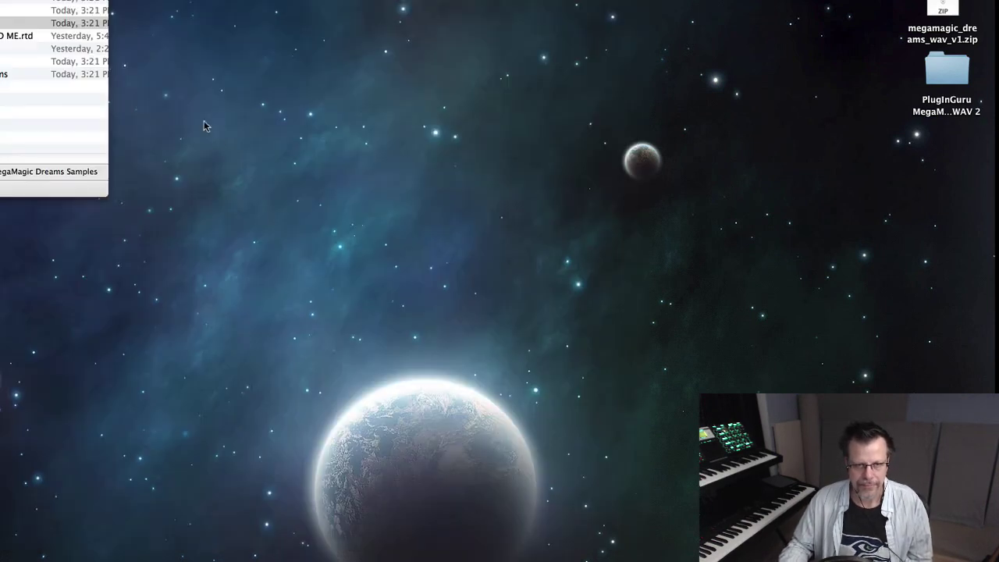